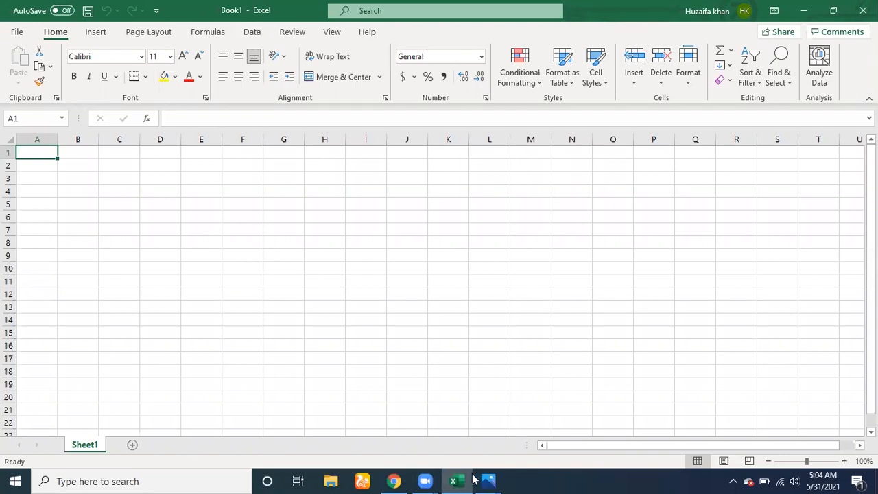
# - Switch to Photos to study the labelled diagram of the Excel window, and return to the Excel workbook
pyautogui.moveTo(485, 480)
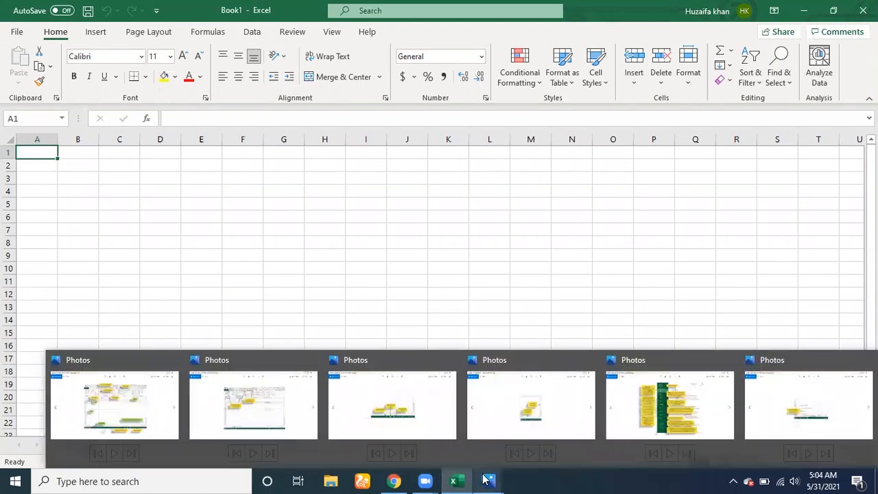
pyautogui.click(84, 392)
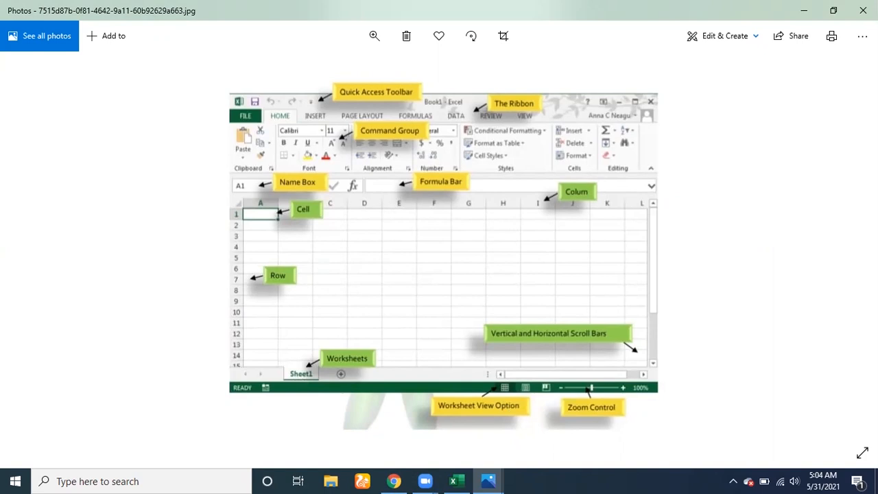
pyautogui.click(809, 7)
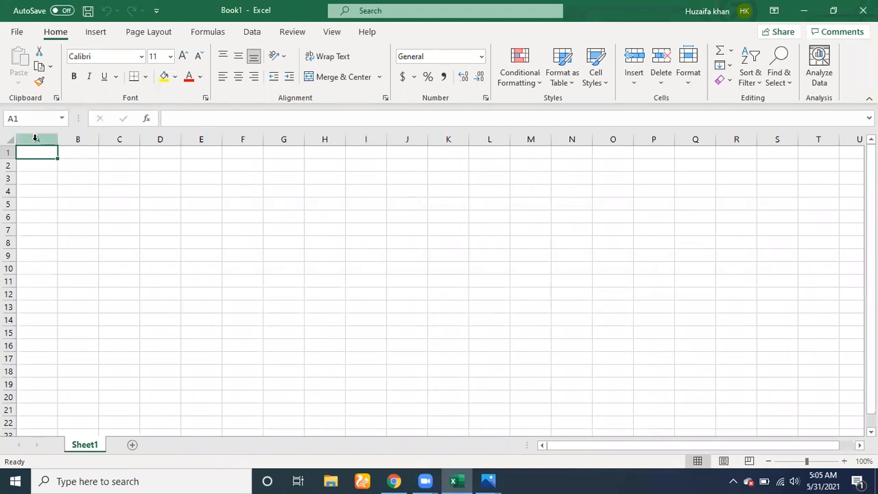
# - Select cells B2, C2, D2, I5 and F7 in turn to examine the cell references and the formula bar
pyautogui.click(86, 164)
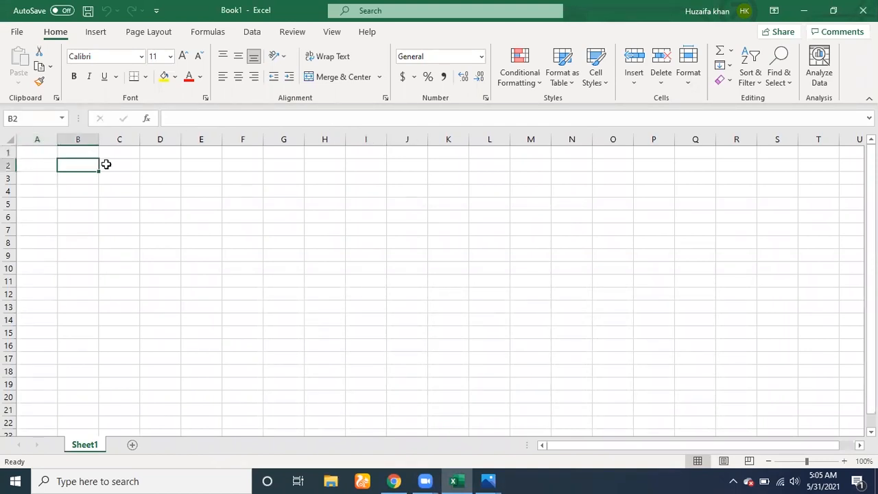
pyautogui.click(134, 167)
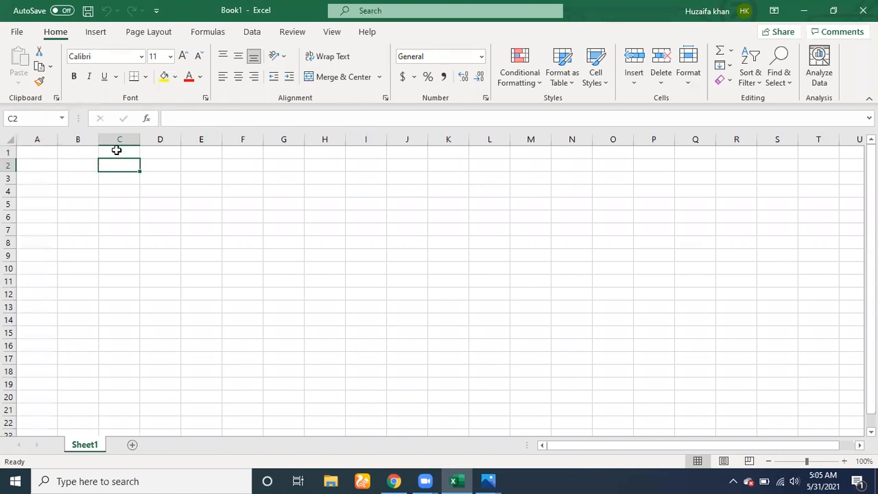
pyautogui.click(175, 162)
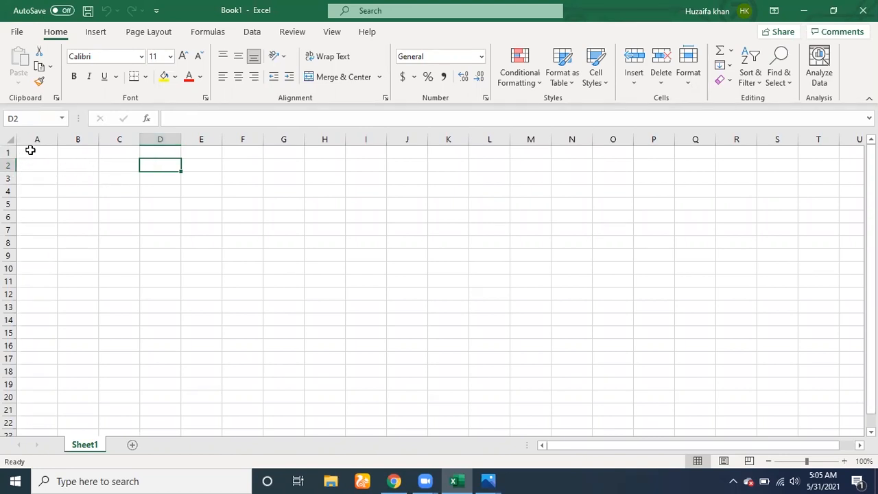
pyautogui.click(372, 207)
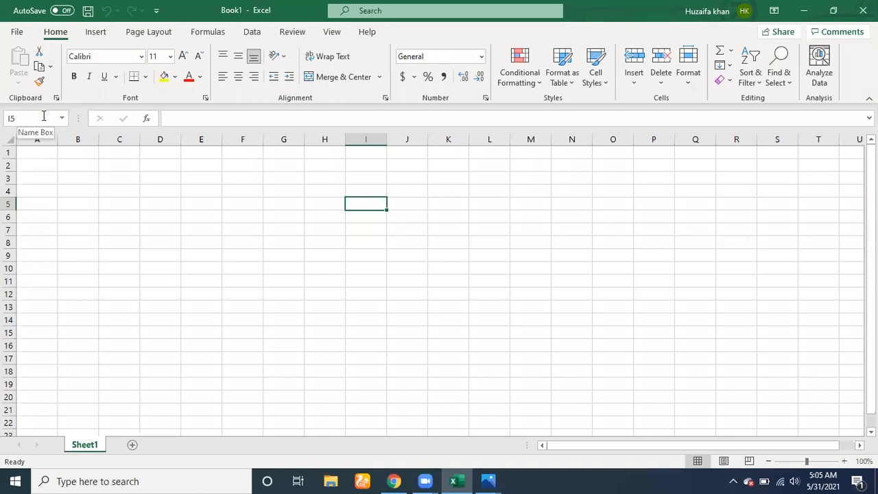
pyautogui.click(176, 118)
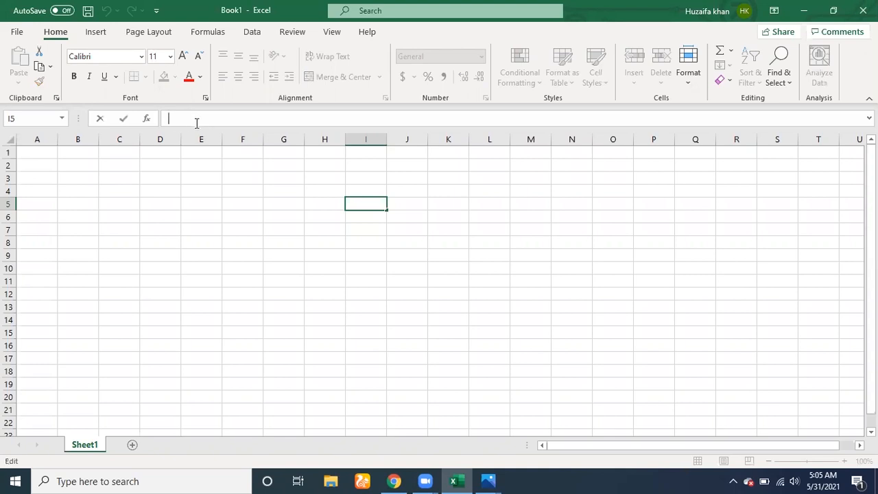
pyautogui.moveTo(198, 127)
pyautogui.mouseDown()
pyautogui.moveTo(203, 152)
pyautogui.moveTo(204, 130)
pyautogui.mouseUp()
pyautogui.click(240, 230)
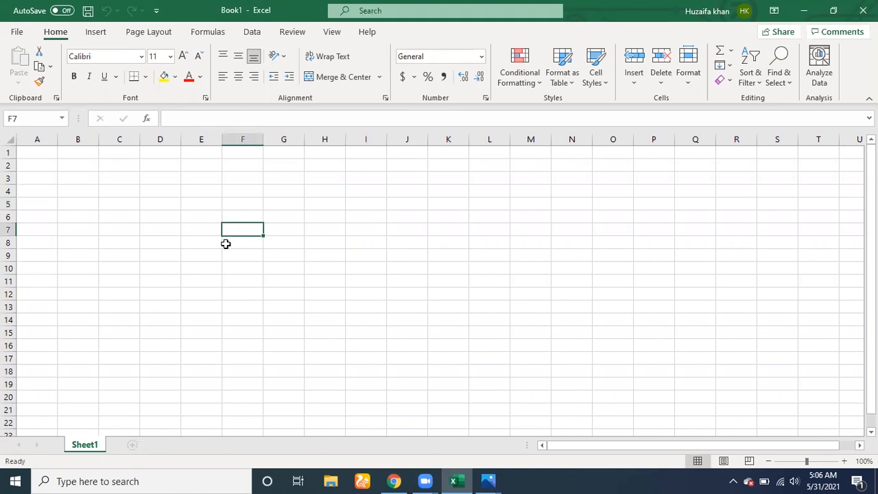
# - Add a second worksheet to the workbook and rename Sheet1 as PP1
pyautogui.click(133, 445)
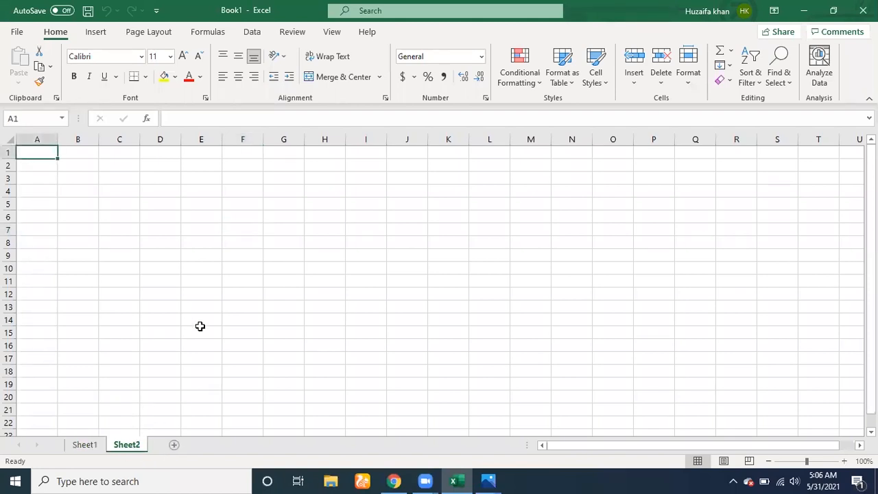
pyautogui.click(98, 446)
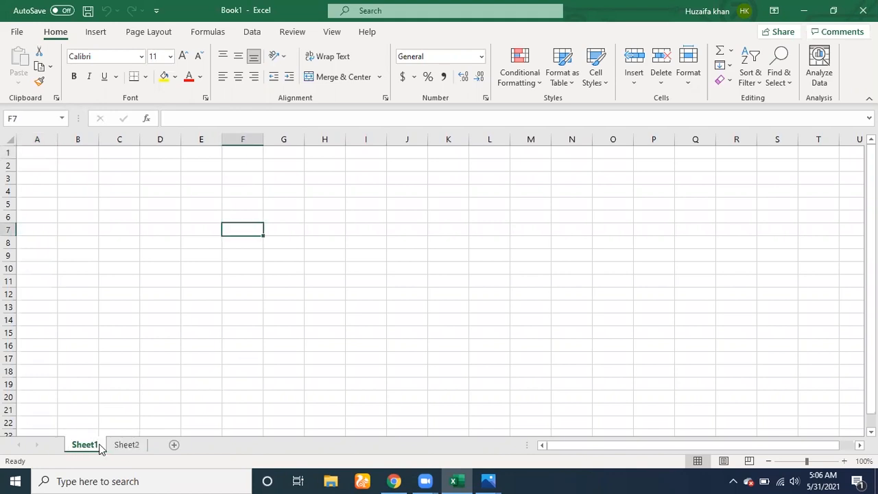
pyautogui.rightClick(100, 447)
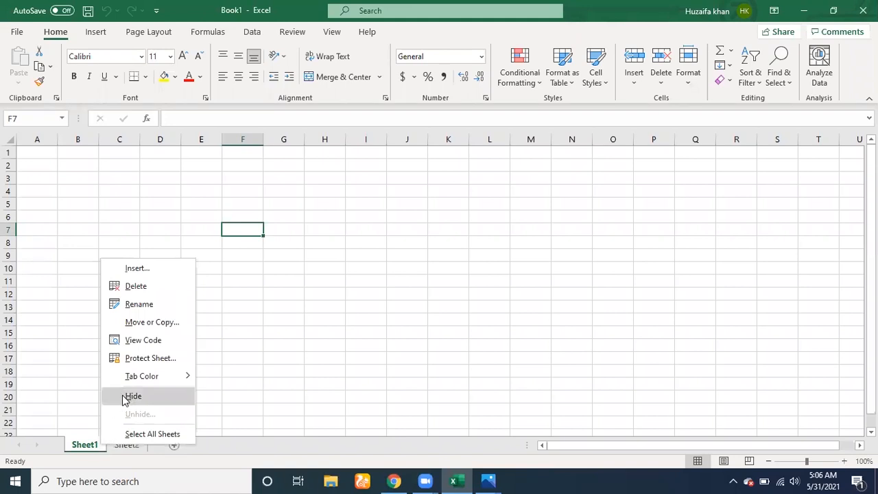
pyautogui.click(140, 305)
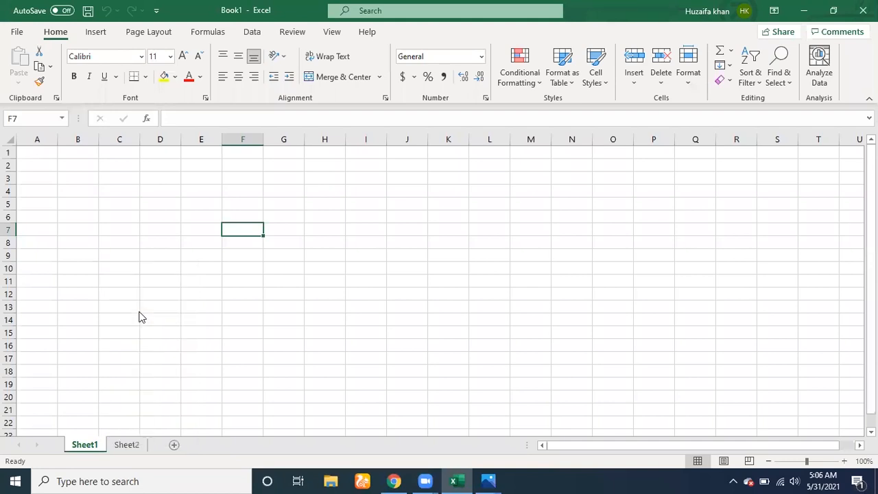
pyautogui.click(92, 446)
pyautogui.rightClick(97, 445)
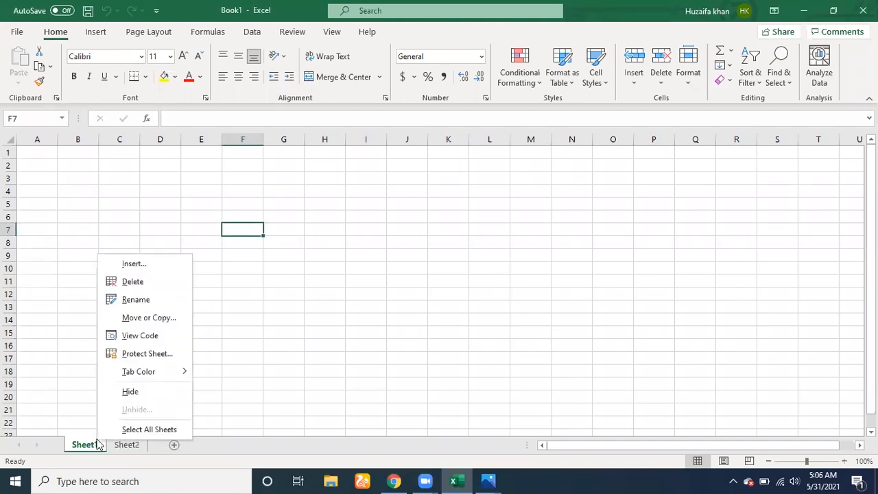
pyautogui.click(165, 298)
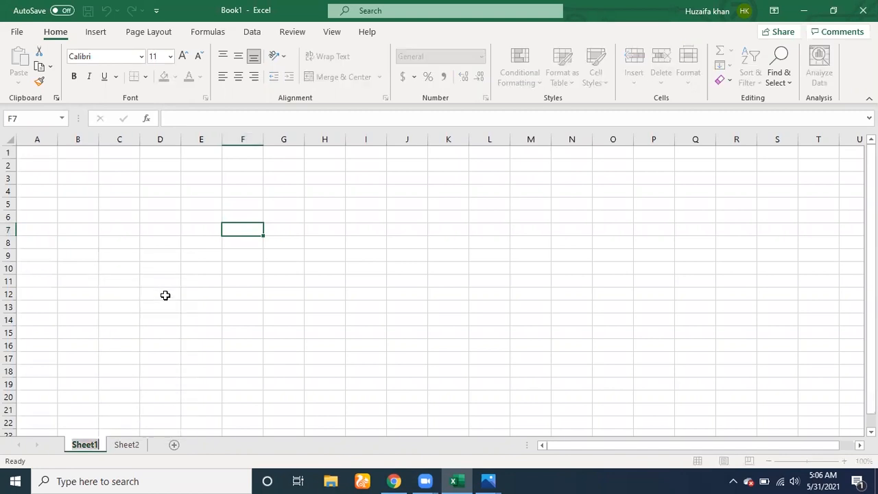
pyautogui.press('BackSpace')
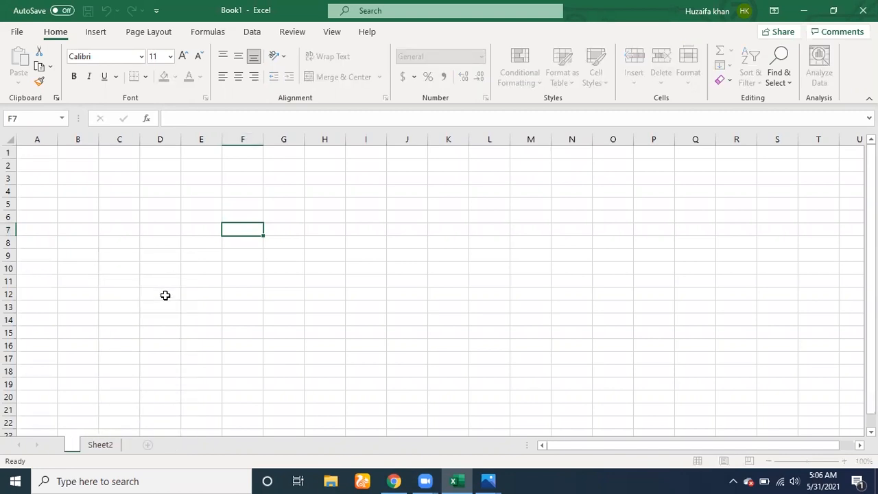
pyautogui.write('PP1')
pyautogui.press('Return')
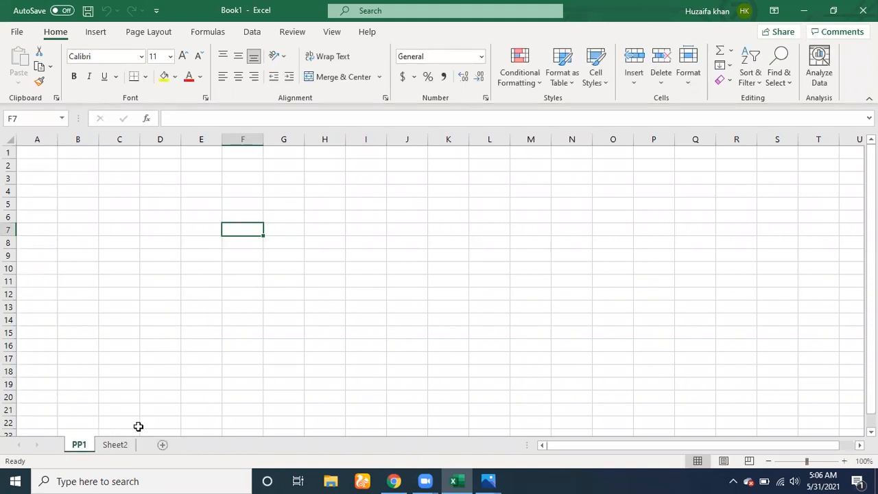
# - View the empty Sheet2 and return to the PP1 worksheet
pyautogui.rightClick(74, 449)
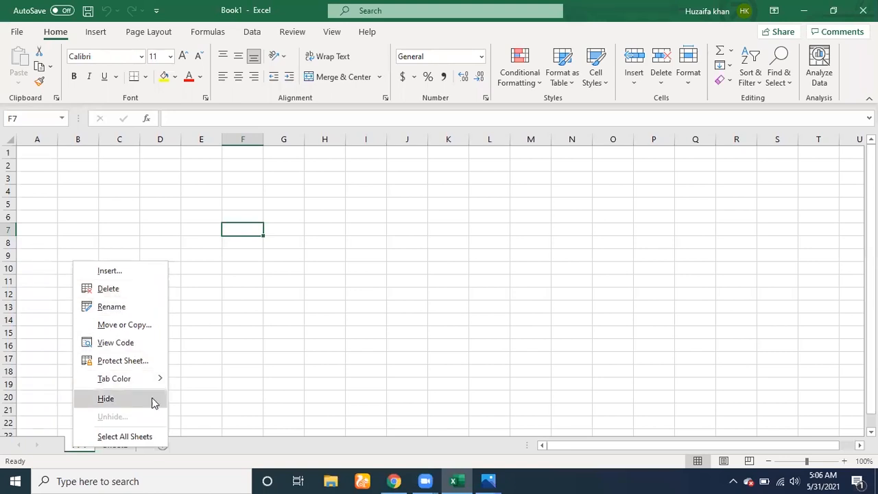
pyautogui.click(238, 454)
pyautogui.click(117, 446)
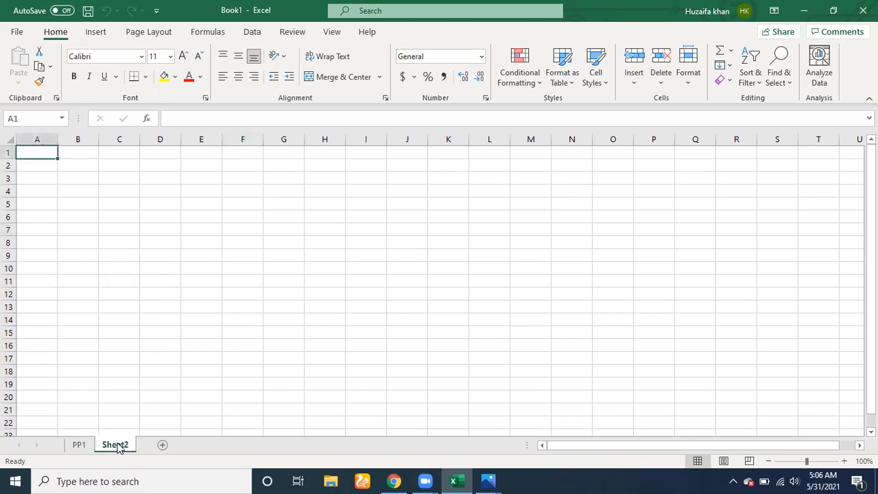
pyautogui.click(83, 449)
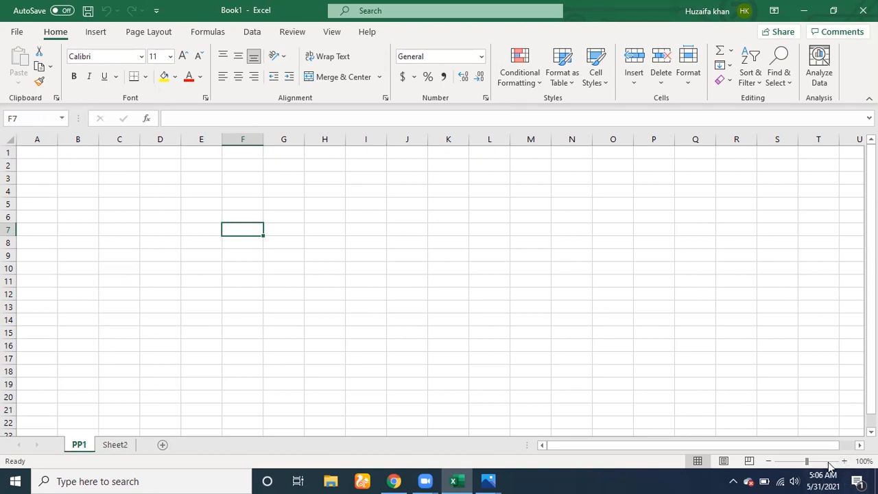
pyautogui.moveTo(808, 460)
pyautogui.mouseDown()
pyautogui.moveTo(838, 461)
pyautogui.moveTo(808, 462)
pyautogui.mouseUp()
# - Jump from cell A1 to the worksheet's last column and last row, returning to A1 after each
pyautogui.click(45, 155)
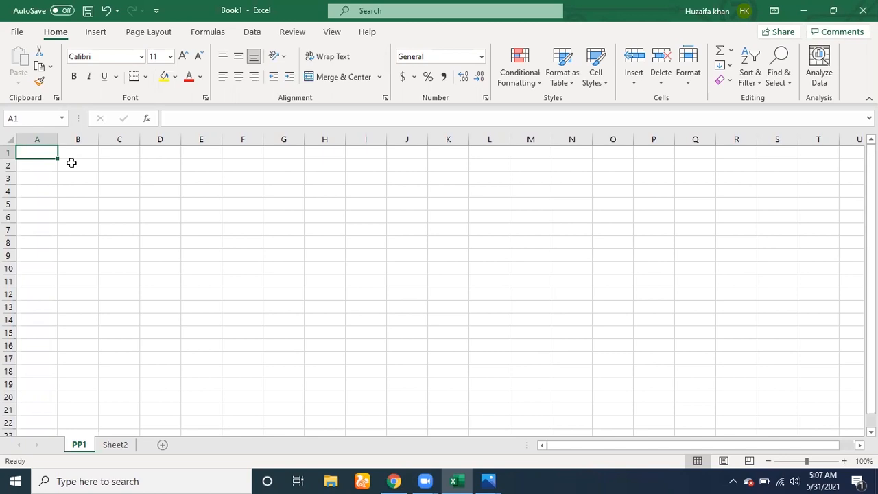
pyautogui.hotkey('ctrl', 'Right')
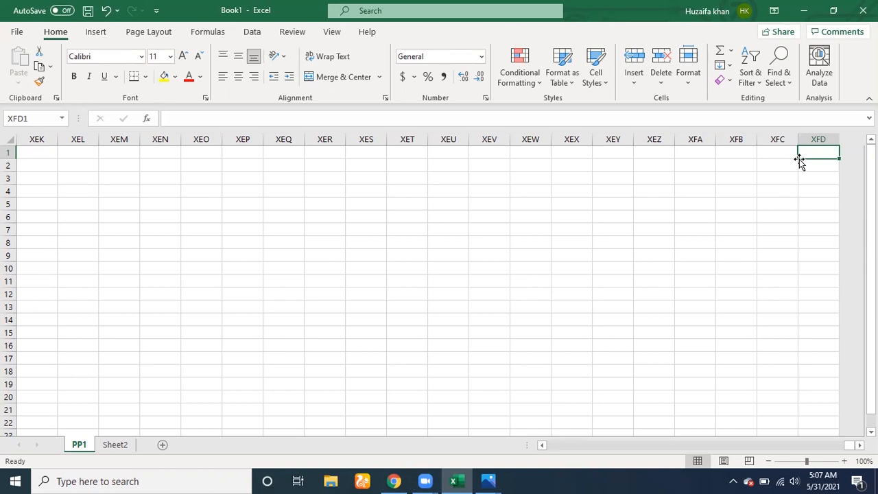
pyautogui.hotkey('ctrl', 'Home')
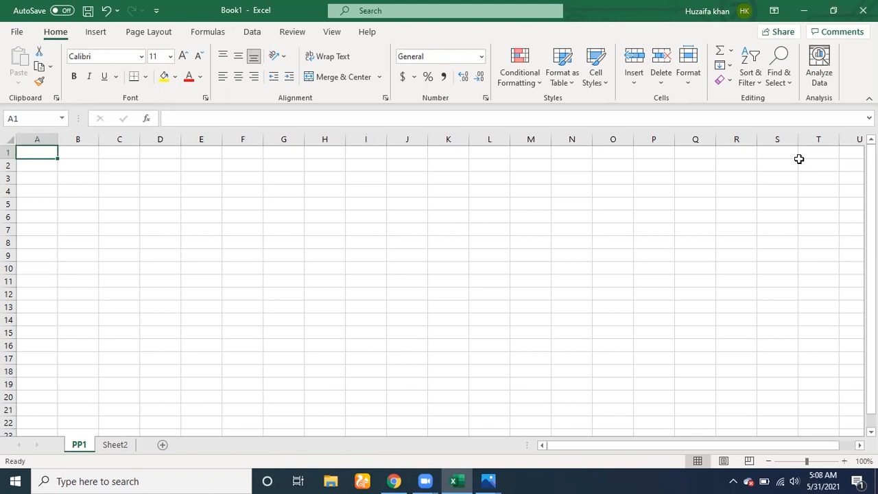
pyautogui.hotkey('ctrl', 'Down')
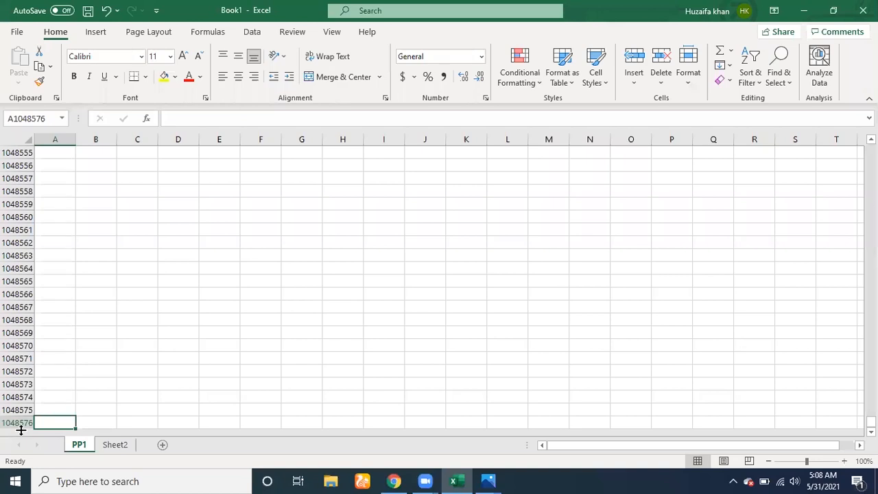
pyautogui.hotkey('ctrl', 'Up')
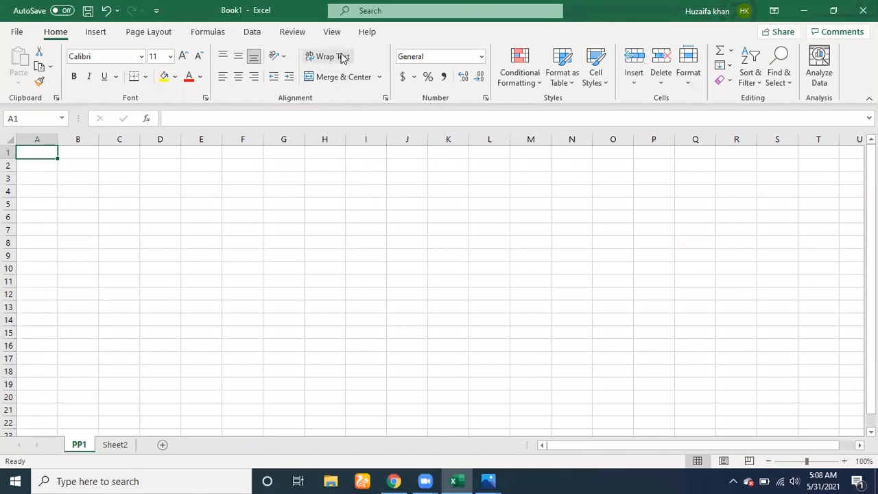
# - Enter the text "Ms office course" in cell E2
pyautogui.click(211, 163)
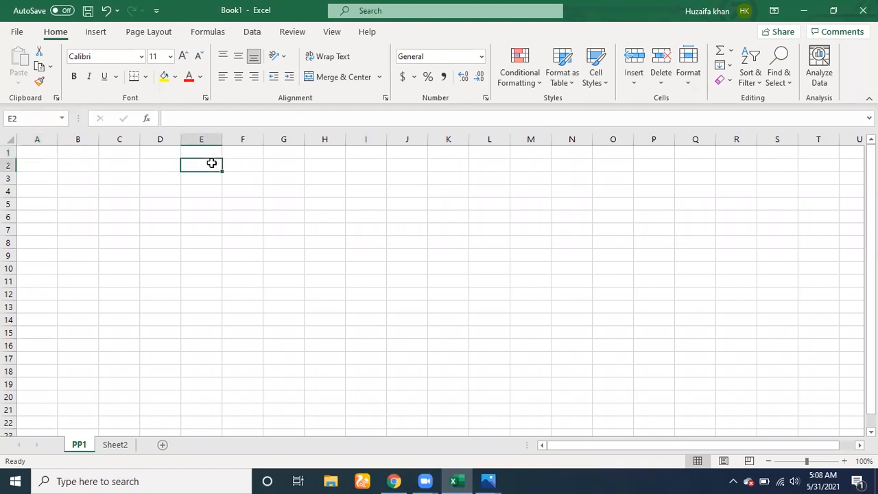
pyautogui.write('Ms')
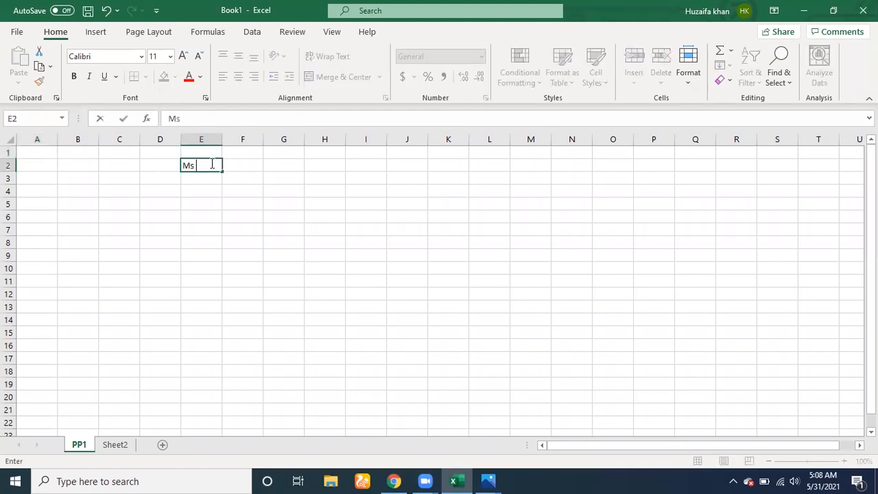
pyautogui.write(' office couse')
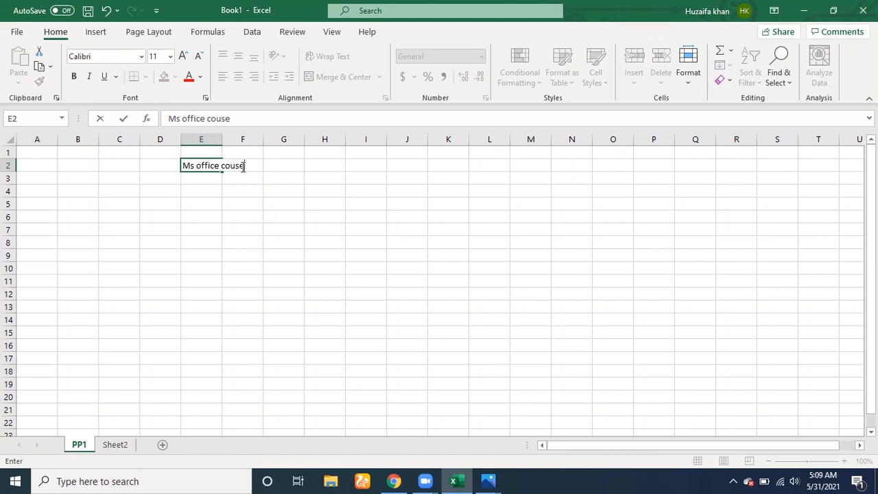
pyautogui.click(232, 165)
pyautogui.write('hsia')
pyautogui.press('BackSpace')
pyautogui.press('BackSpace')
pyautogui.press('BackSpace')
pyautogui.press('BackSpace')
pyautogui.write('r')
pyautogui.click(250, 162)
pyautogui.moveTo(242, 165); pyautogui.dragTo(177, 165)
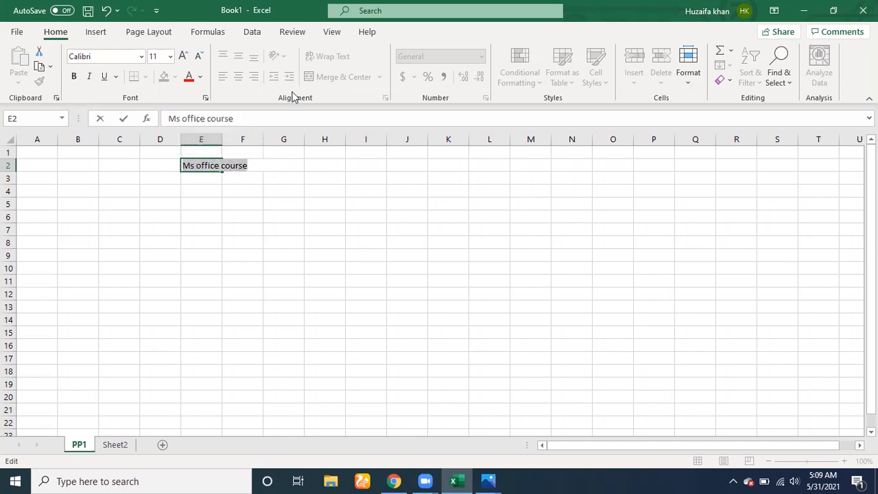
pyautogui.click(261, 167)
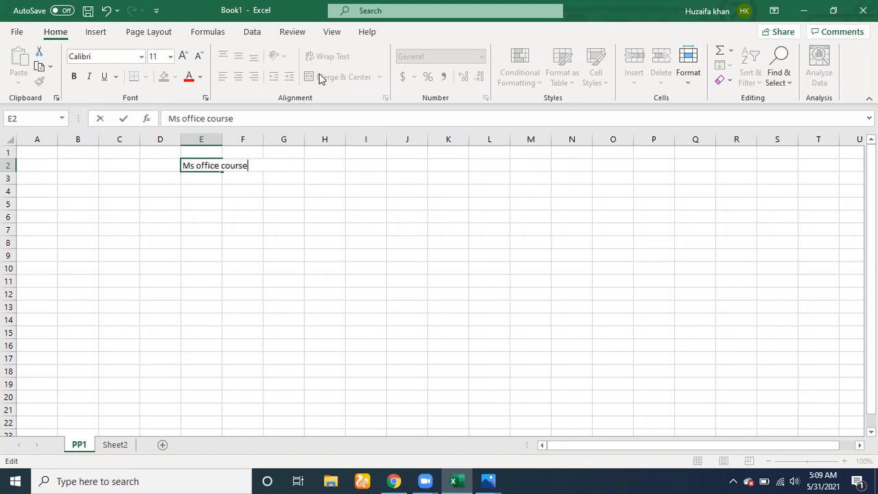
pyautogui.click(241, 180)
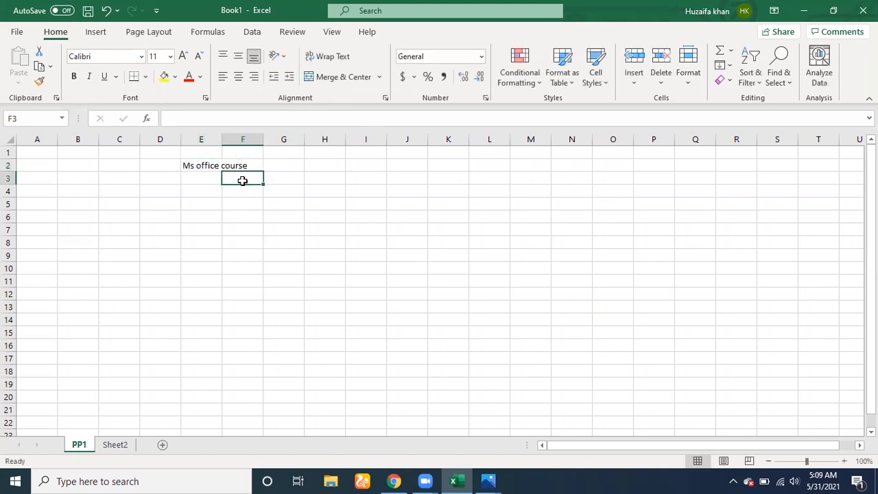
# - Fill the text of cell E2 across into F2 and wrap the text in both cells
pyautogui.click(185, 156)
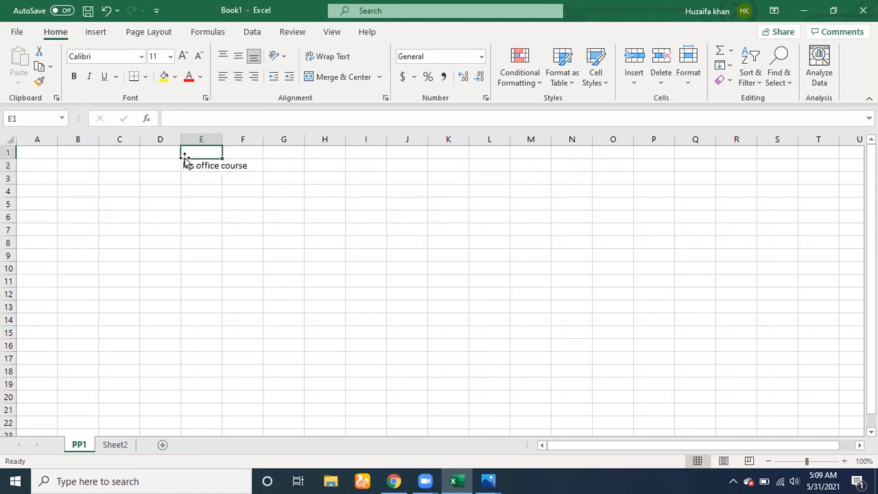
pyautogui.click(185, 165)
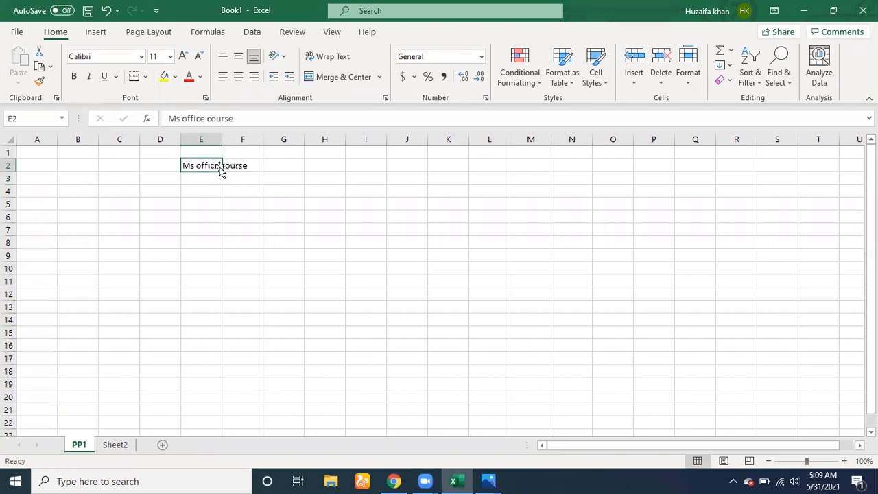
pyautogui.moveTo(221, 171); pyautogui.dragTo(260, 167)
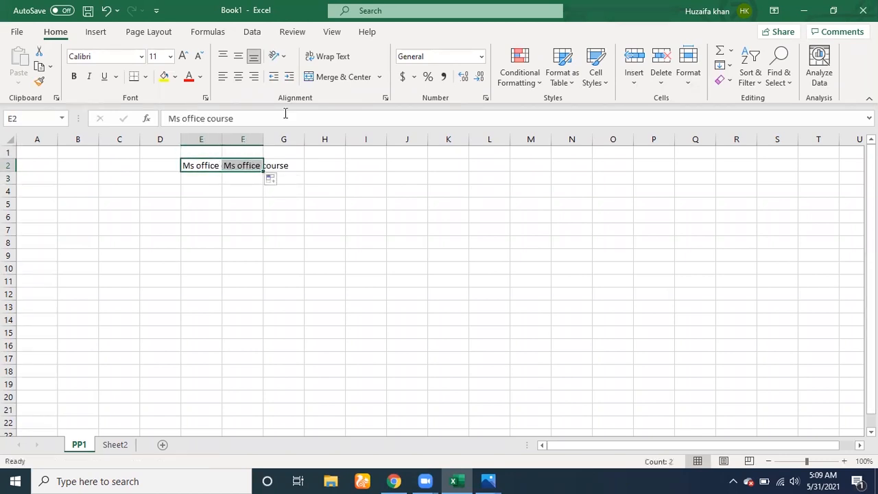
pyautogui.click(336, 60)
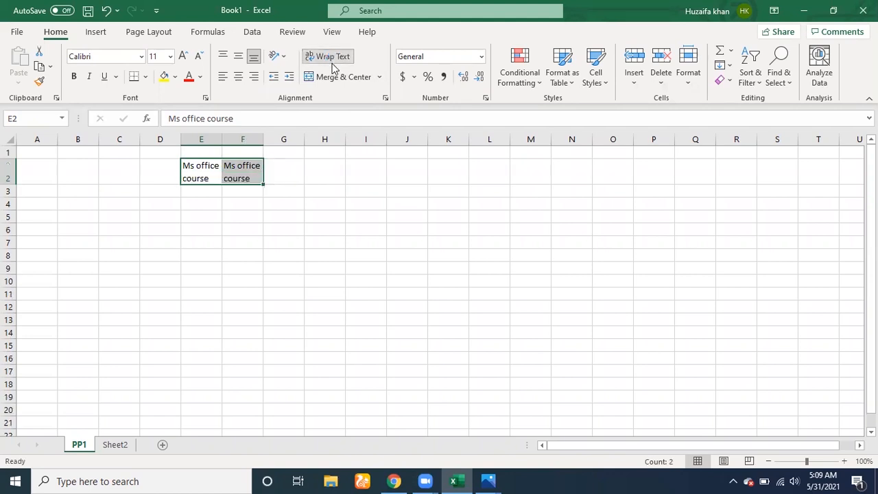
# - Clear the copied text from cell F2, leaving only the wrapped text in cell E2
pyautogui.click(284, 190)
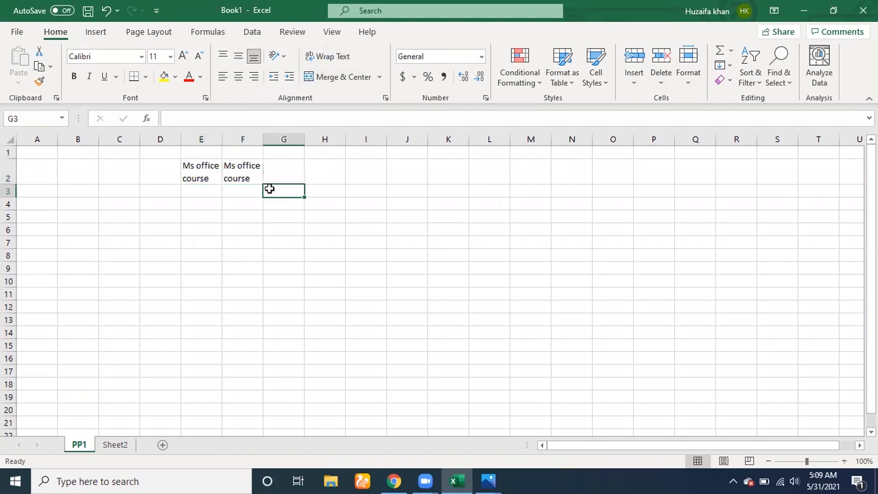
pyautogui.click(237, 174)
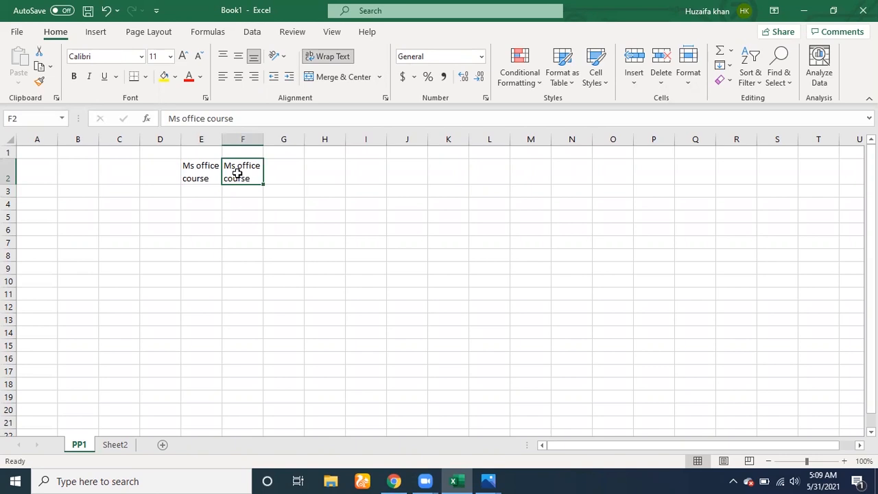
pyautogui.press('BackSpace')
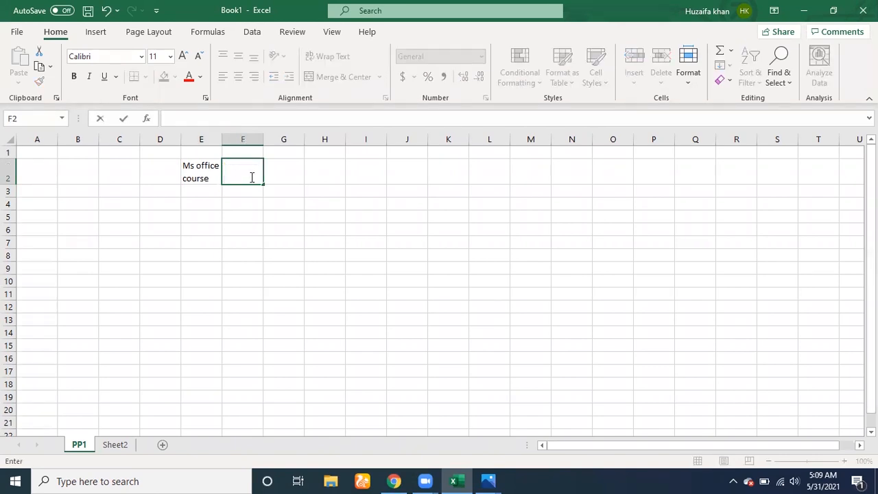
pyautogui.click(264, 203)
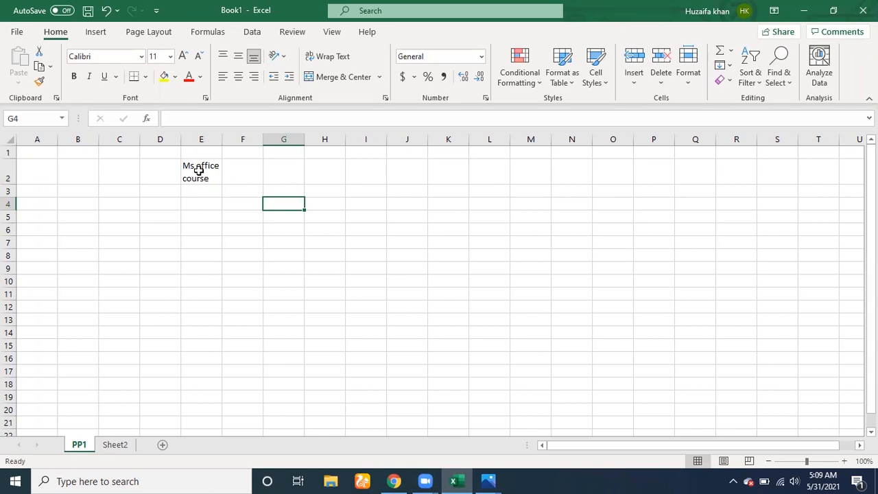
pyautogui.click(197, 171)
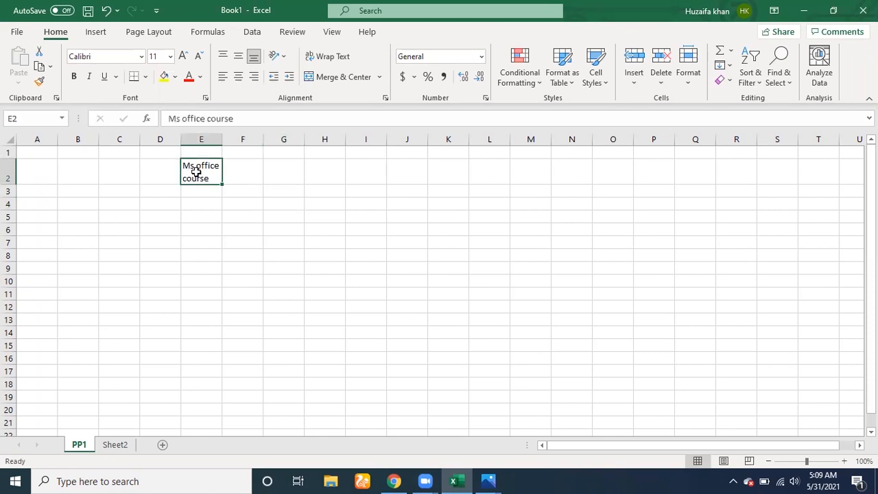
# - Enter the text "Introducation to IT" in cell F5 and wrap it within the cell
pyautogui.click(238, 215)
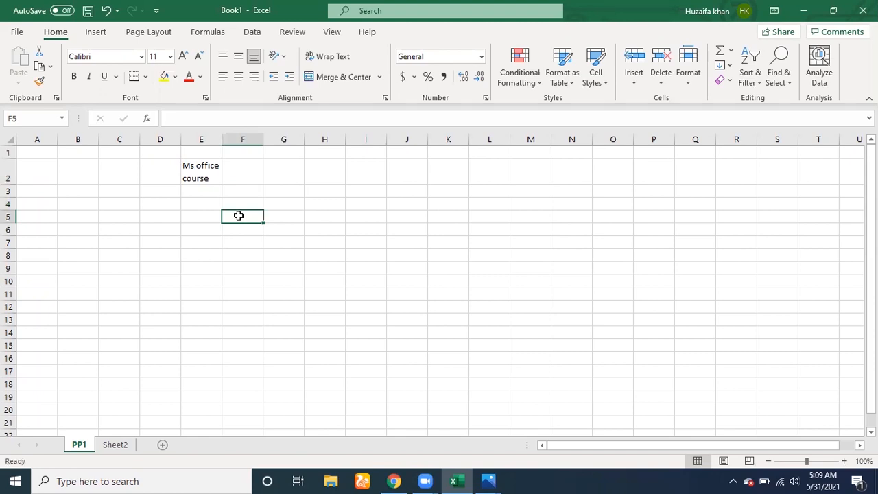
pyautogui.write('Introducation to It')
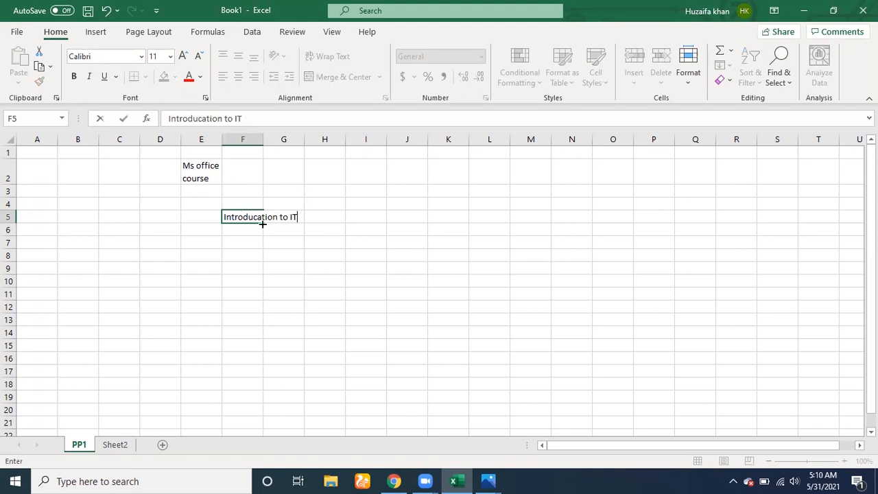
pyautogui.click(273, 217)
pyautogui.click(271, 227)
pyautogui.click(248, 216)
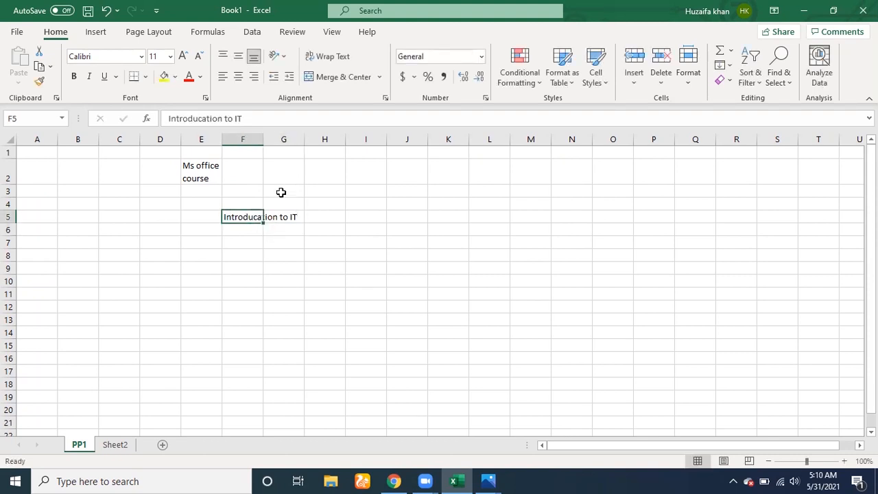
pyautogui.click(328, 58)
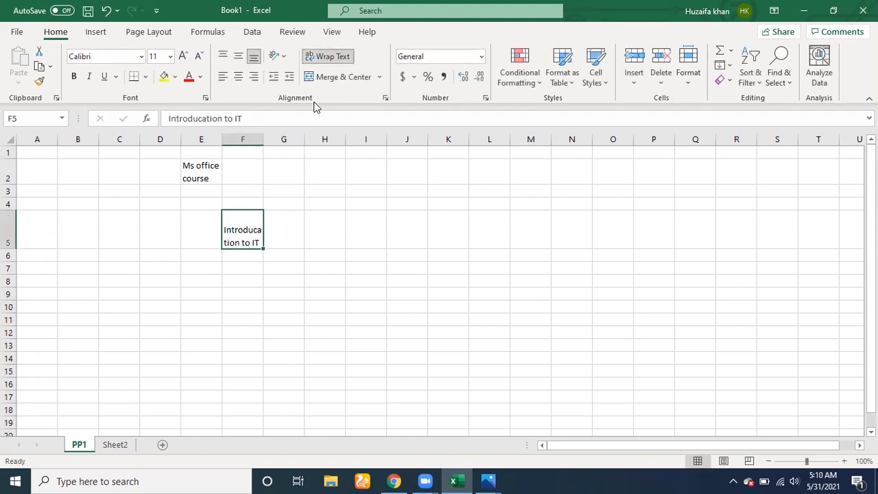
pyautogui.click(294, 239)
pyautogui.click(307, 279)
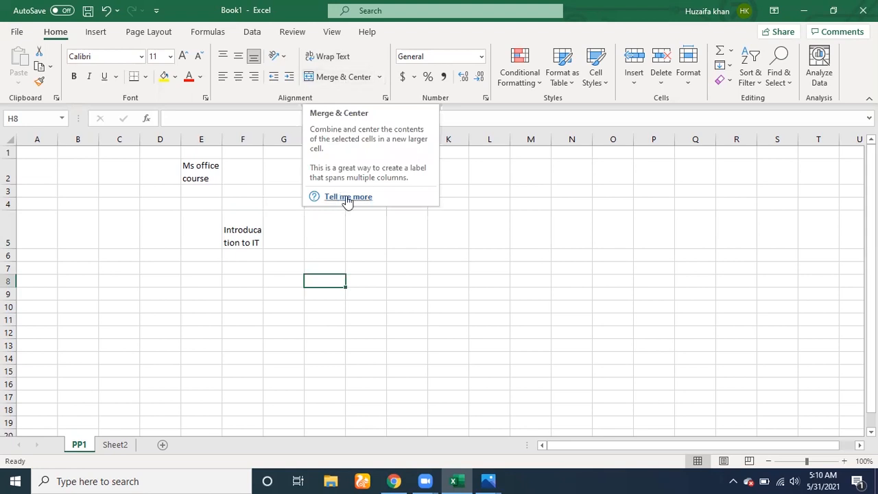
# - Enter the text "Subjets" in cell I7 and fill it across into J7
pyautogui.moveTo(385, 264); pyautogui.dragTo(461, 280)
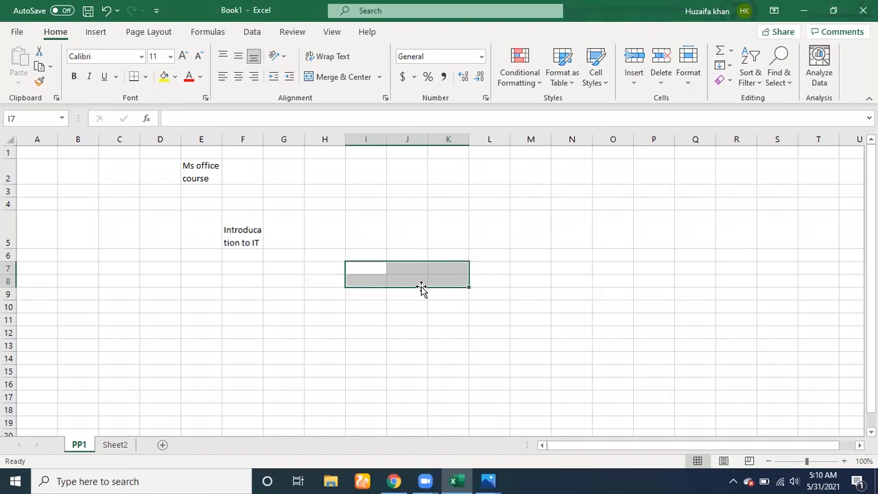
pyautogui.write('Subjets')
pyautogui.press('Return')
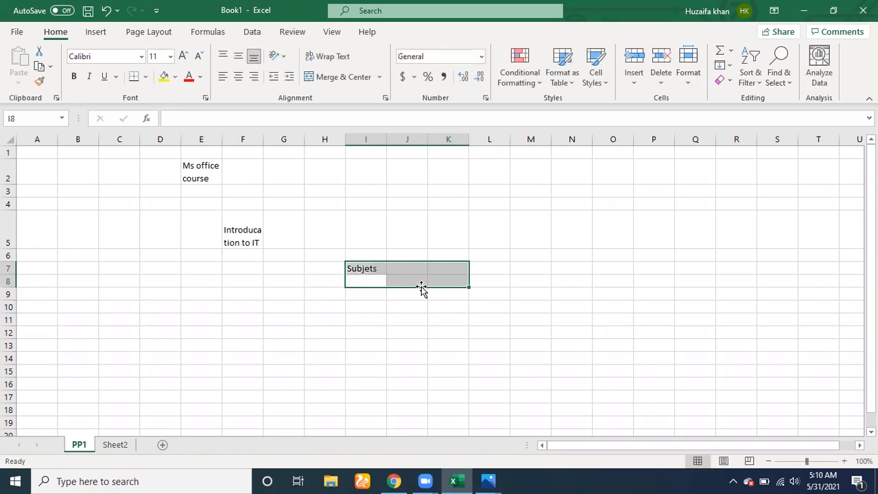
pyautogui.press('BackSpace')
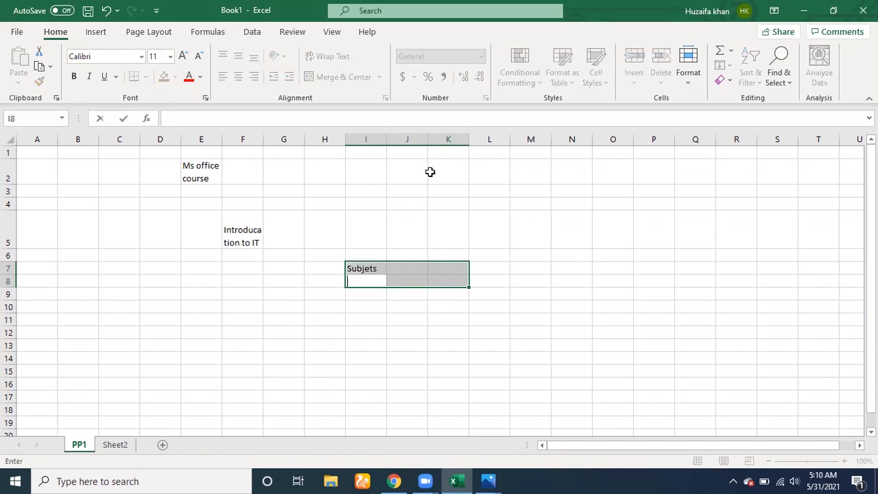
pyautogui.click(368, 271)
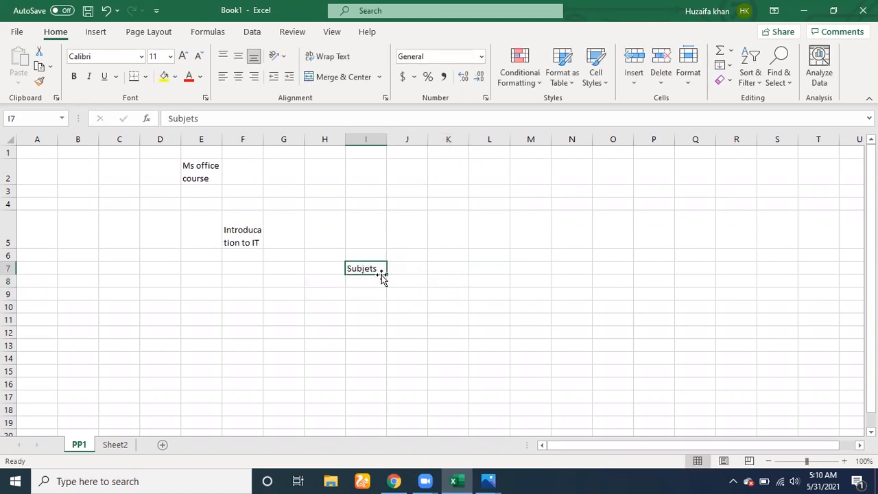
pyautogui.moveTo(386, 274); pyautogui.dragTo(440, 300)
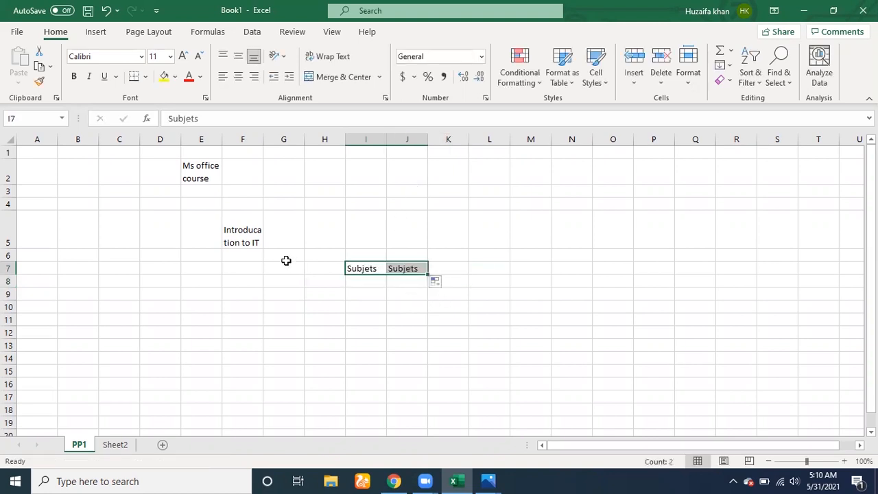
pyautogui.click(412, 269)
# - Enter the text "Subjets" in cell K7 and fill it down into K8
pyautogui.click(440, 269)
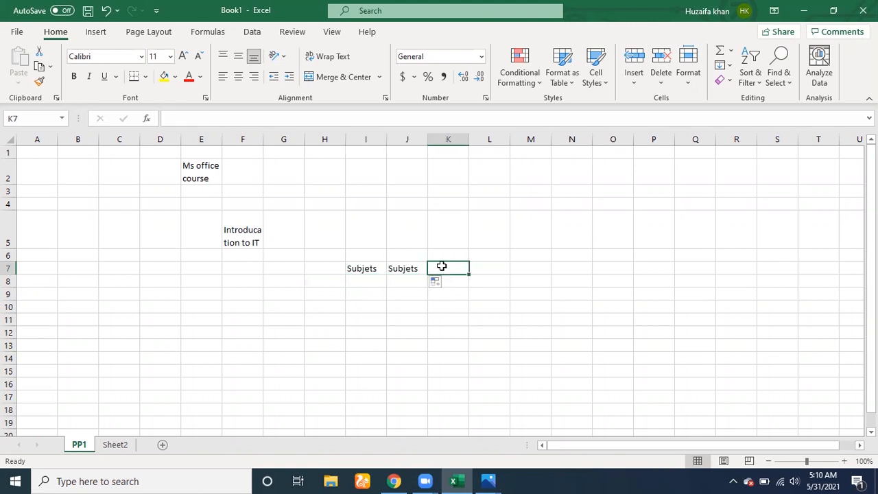
pyautogui.write('Sun')
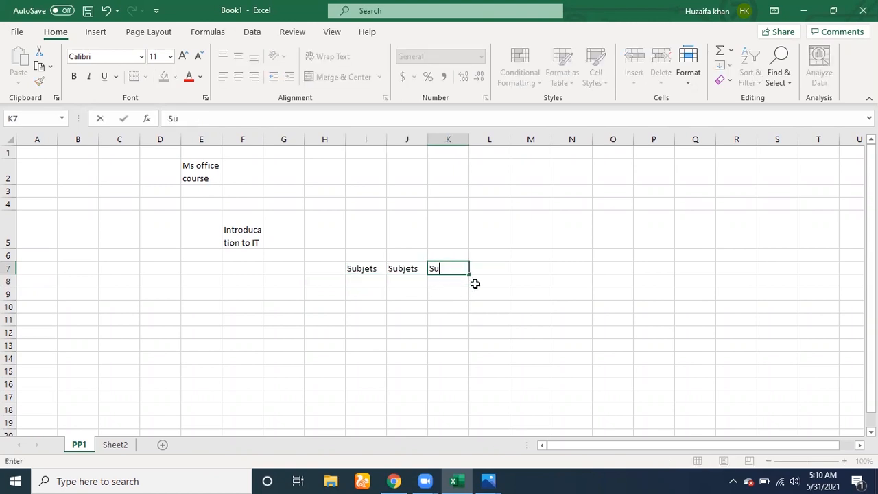
pyautogui.press('BackSpace')
pyautogui.write('bjets')
pyautogui.moveTo(471, 275); pyautogui.dragTo(453, 288)
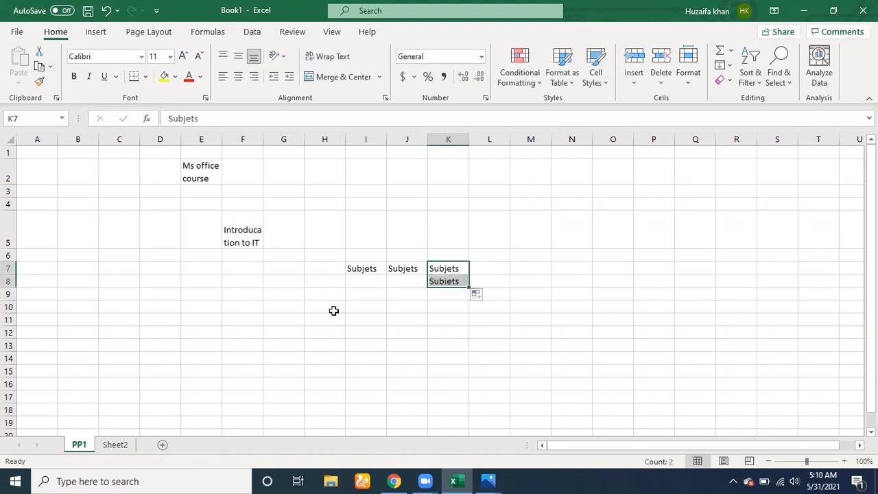
pyautogui.click(333, 310)
# - Enter the text "subjets" in cell L7
pyautogui.click(503, 272)
pyautogui.moveTo(529, 285); pyautogui.dragTo(587, 291)
pyautogui.write('s')
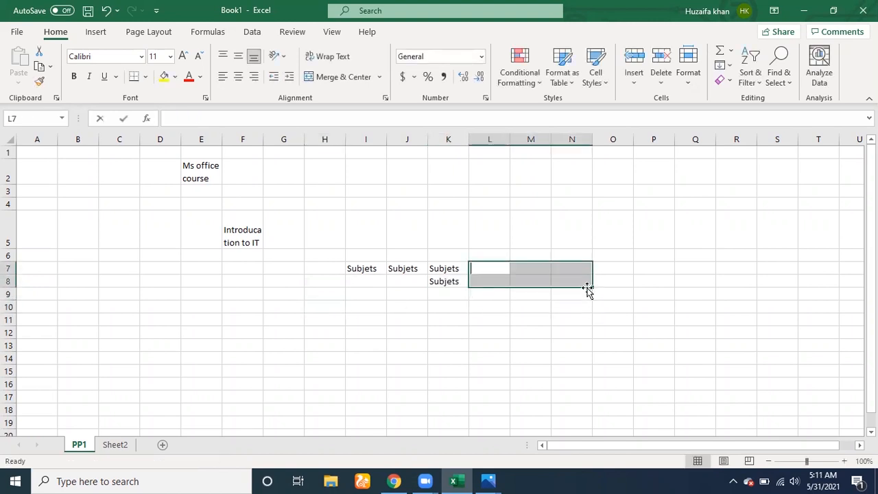
pyautogui.write('ubjets')
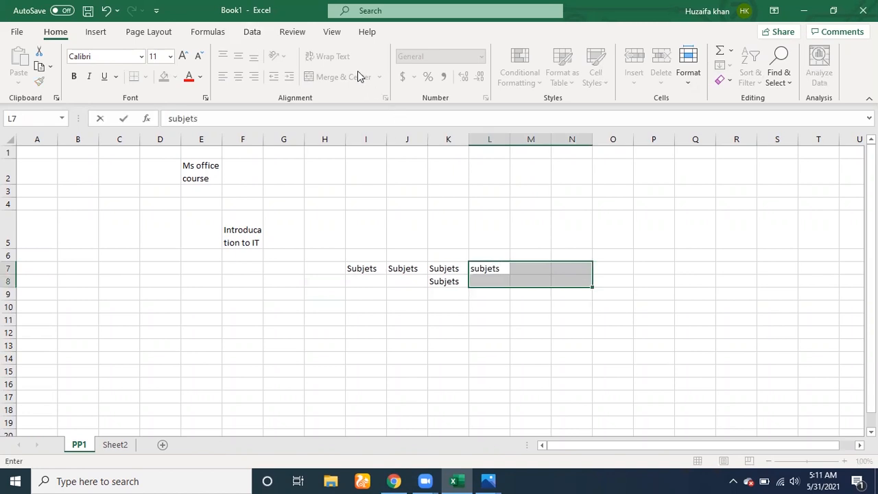
pyautogui.click(515, 269)
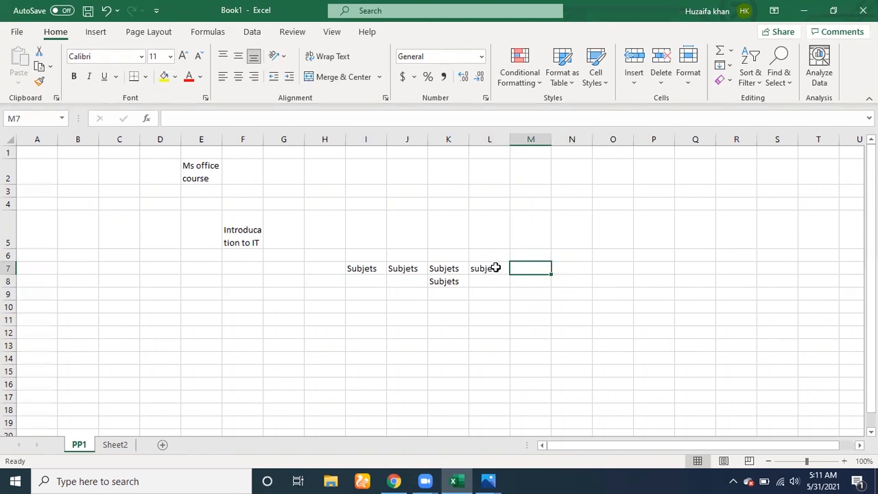
# - Merge and center the range L5:N7 that contains the text "subjets"
pyautogui.click(496, 267)
pyautogui.click(347, 78)
pyautogui.moveTo(509, 275); pyautogui.dragTo(529, 279)
pyautogui.moveTo(489, 230); pyautogui.dragTo(593, 273)
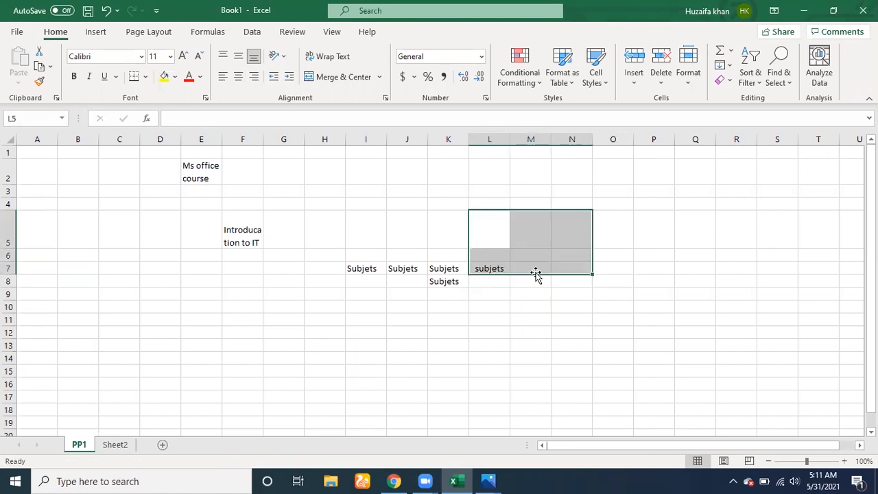
pyautogui.click(324, 77)
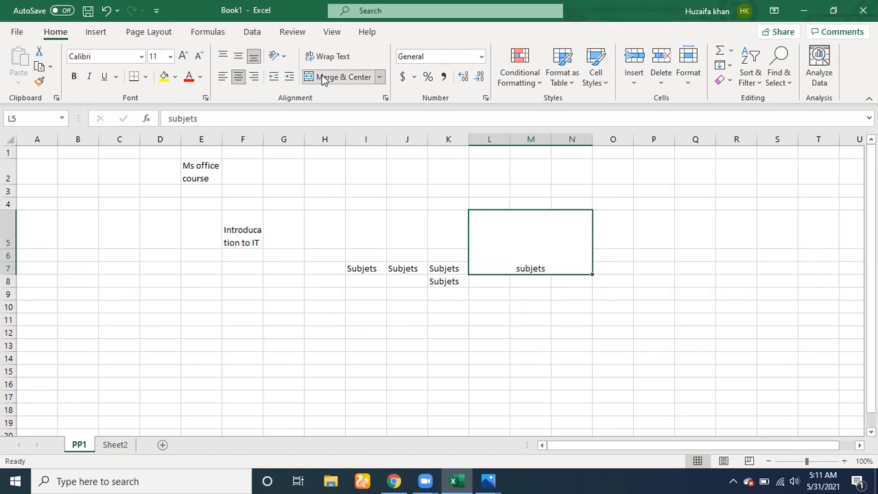
pyautogui.click(637, 280)
pyautogui.click(526, 246)
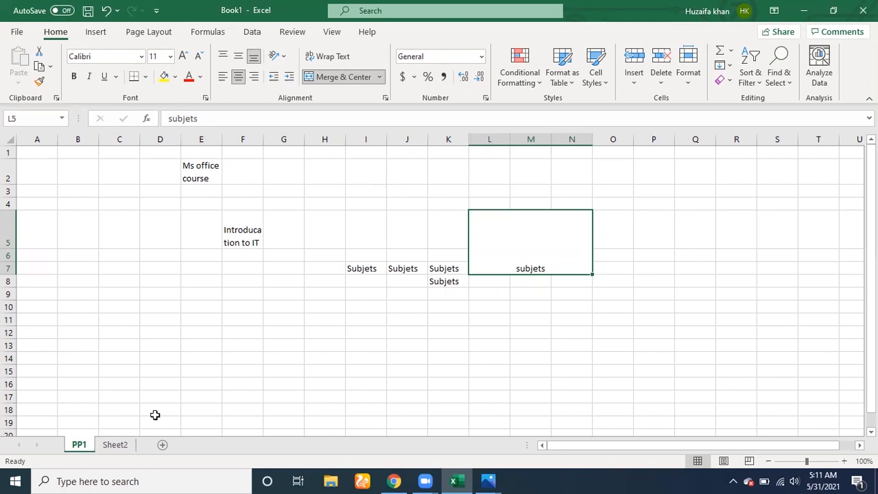
# - Switch to Sheet2 and enter the heading "Sr #" in cell A1
pyautogui.click(122, 445)
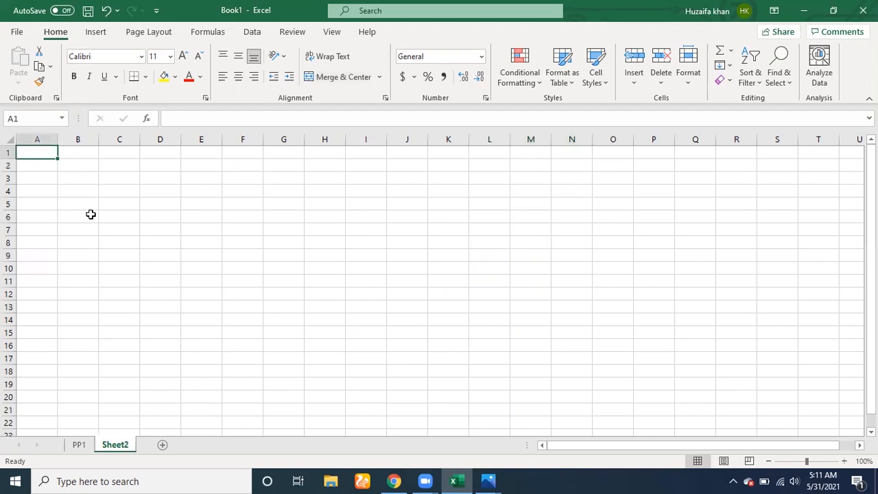
pyautogui.write('S')
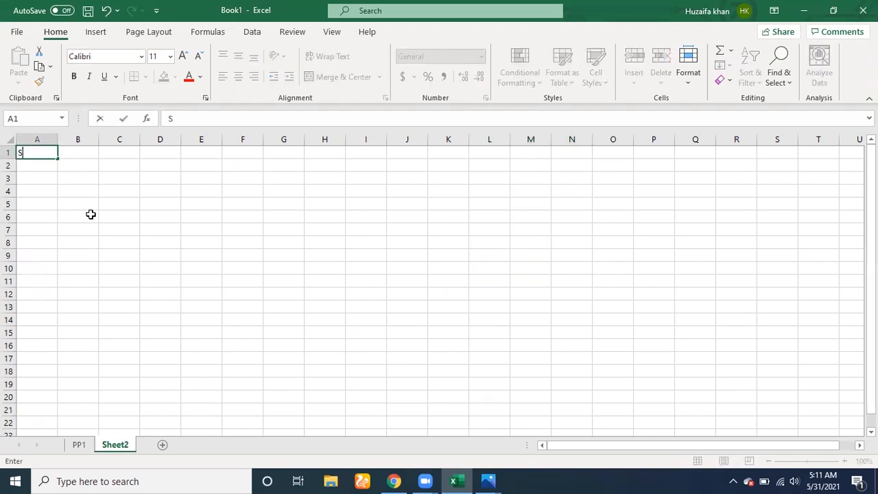
pyautogui.write('r #')
pyautogui.press('Return')
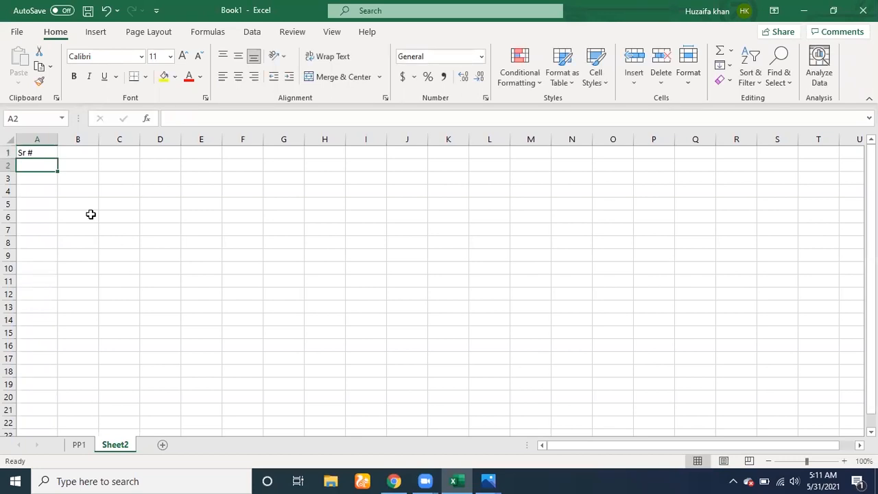
# - Enter the serial numbers 1, 2 and 3 in cells A2 to A4 and fill the 3 down to A7
pyautogui.write('1')
pyautogui.press('Return')
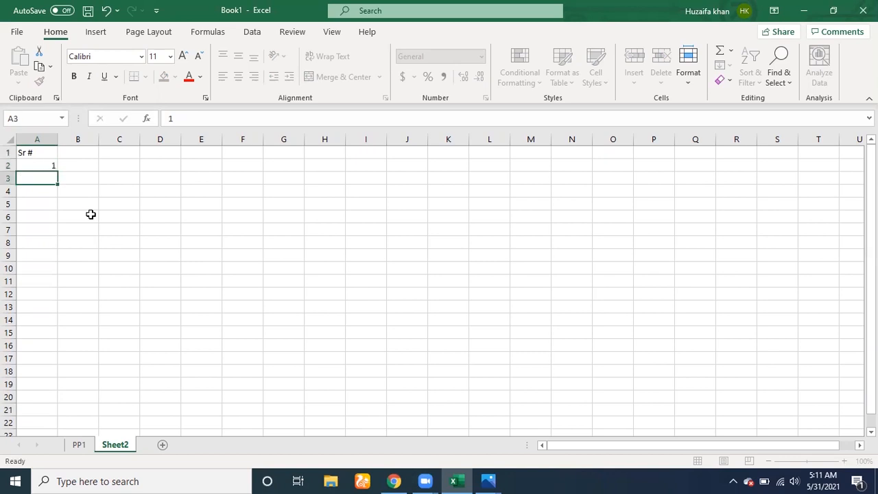
pyautogui.write('1')
pyautogui.press('Return')
pyautogui.press('BackSpace')
pyautogui.press('Up')
pyautogui.press('BackSpace')
pyautogui.press('Return')
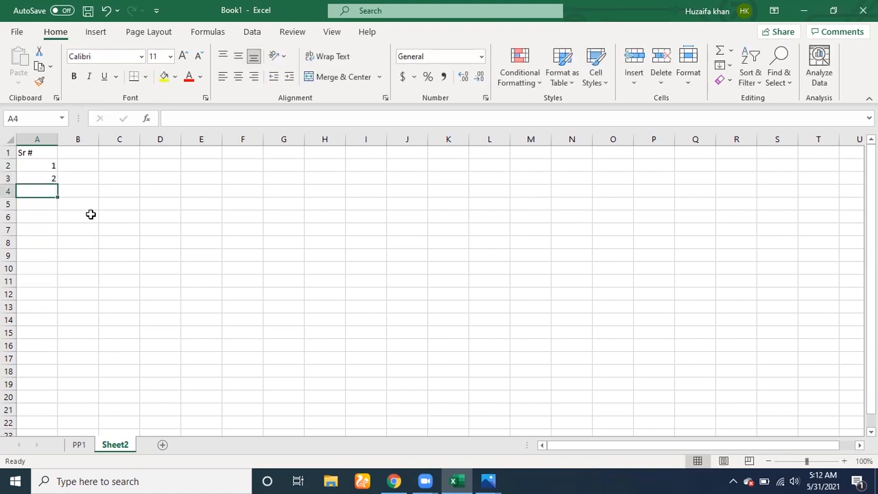
pyautogui.write('3')
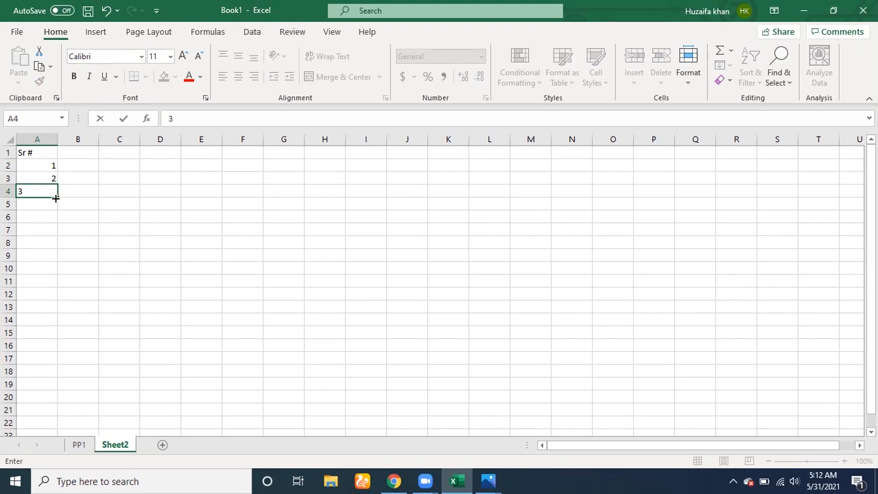
pyautogui.moveTo(56, 197); pyautogui.dragTo(54, 235)
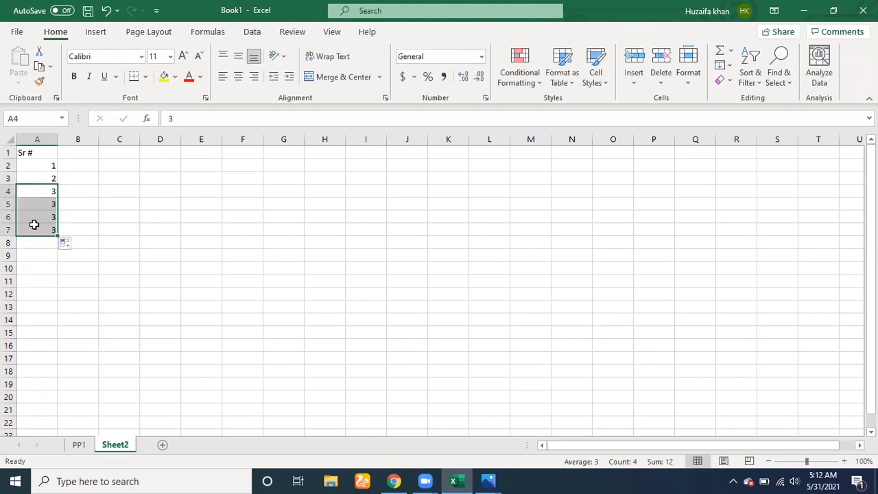
# - Clear the filled values from cells A6 and A7 and set cell A5 to 4
pyautogui.click(34, 229)
pyautogui.press('BackSpace')
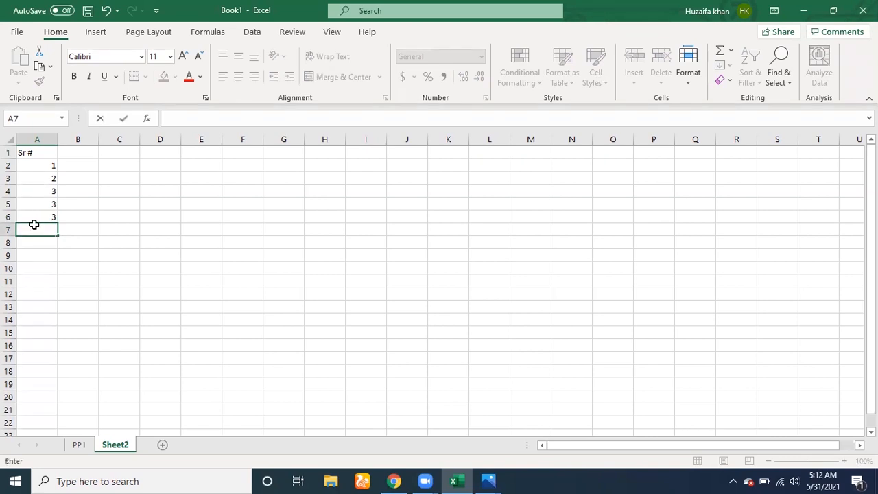
pyautogui.press('Return')
pyautogui.press('Up')
pyautogui.press('Up')
pyautogui.press('Up')
pyautogui.press('Down')
pyautogui.press('BackSpace')
pyautogui.press('Up')
pyautogui.press('BackSpace')
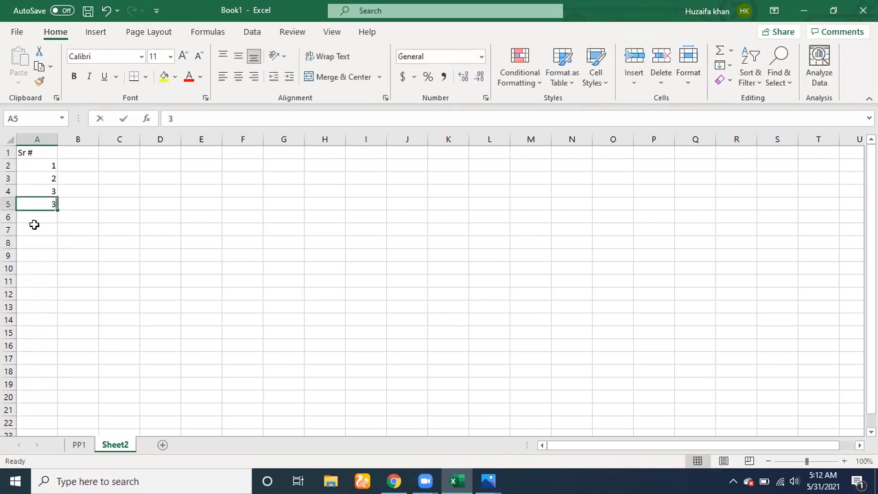
pyautogui.write('4')
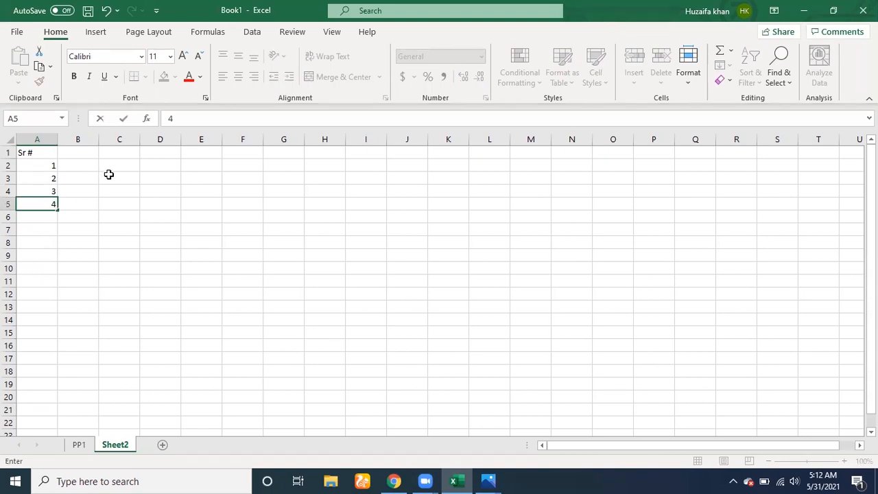
pyautogui.click(89, 152)
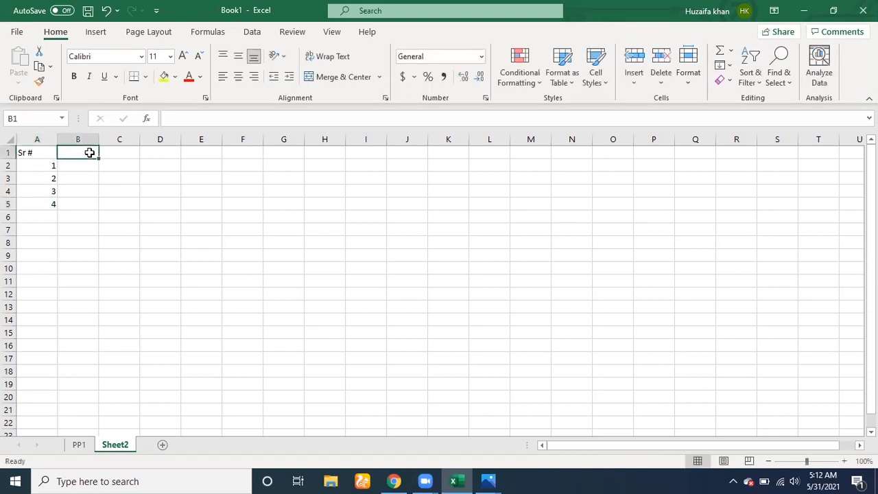
# - Enter the heading "Roll No" in cell B1
pyautogui.write('N')
pyautogui.press('BackSpace')
pyautogui.write('Roll')
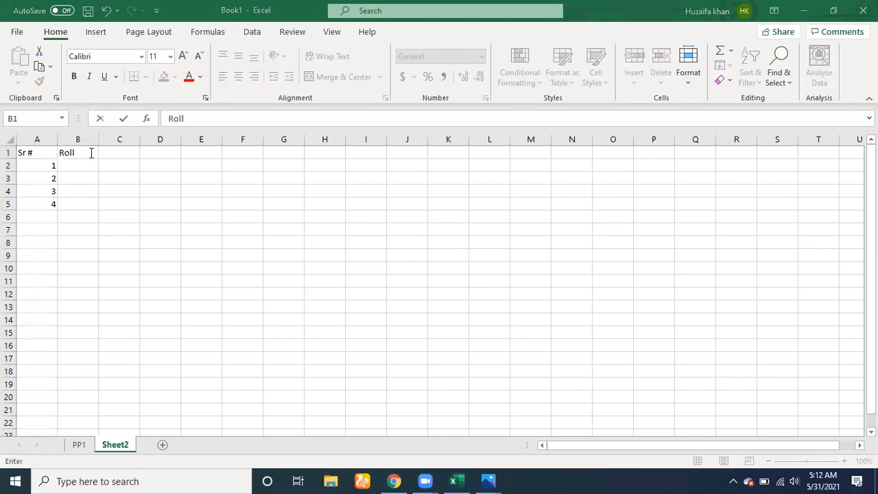
pyautogui.click(92, 153)
pyautogui.write('No')
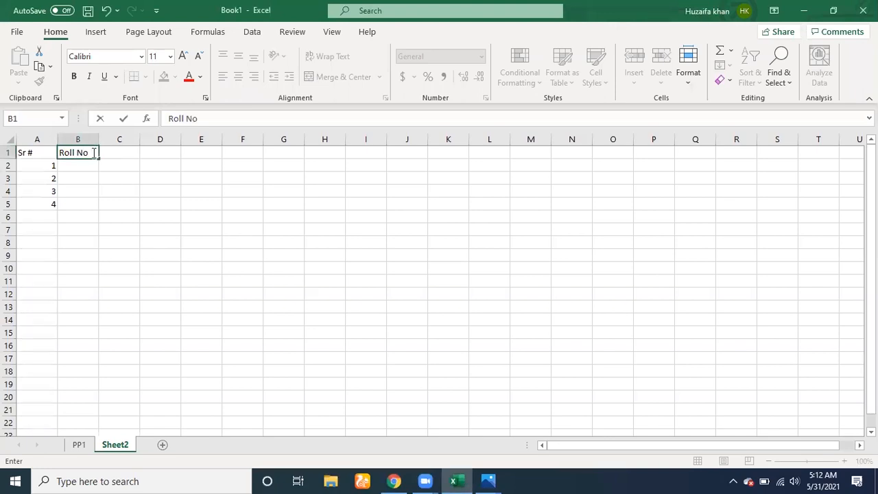
# - Enter the heading "Subjets" in cell C1
pyautogui.click(115, 152)
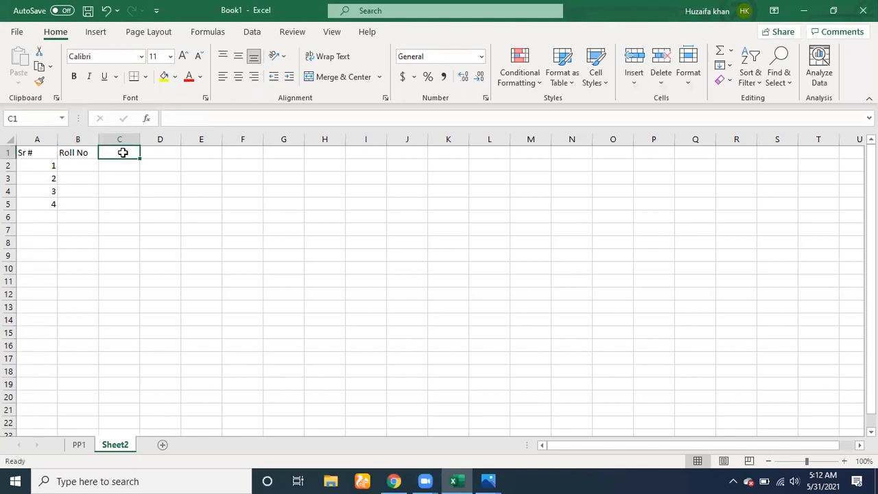
pyautogui.write('S')
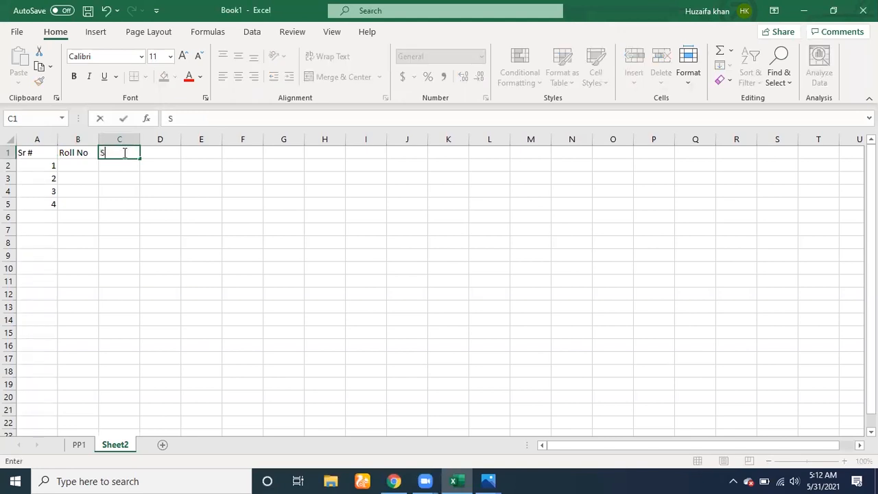
pyautogui.write('u')
pyautogui.write('bje')
pyautogui.write('sts')
pyautogui.press('BackSpace')
pyautogui.press('BackSpace')
pyautogui.press('BackSpace')
pyautogui.write('jets')
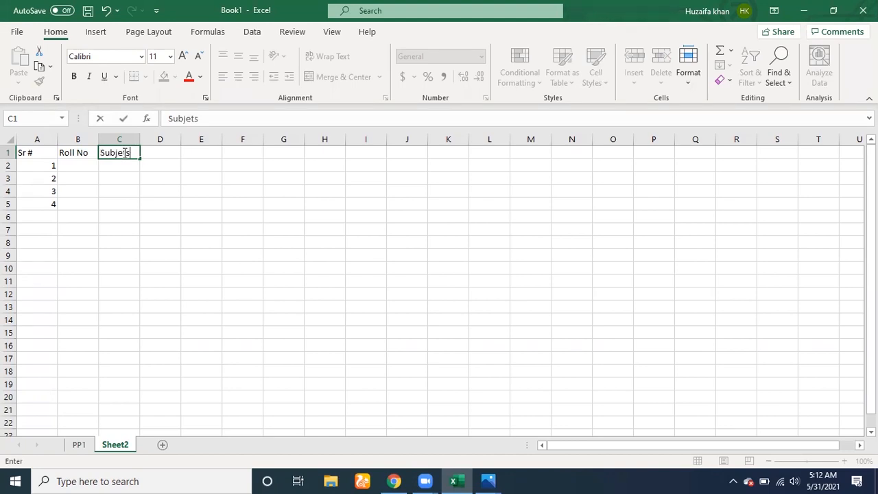
# - Enter the headings "Class" in cell D1 and "Total" in cell E1
pyautogui.click(168, 151)
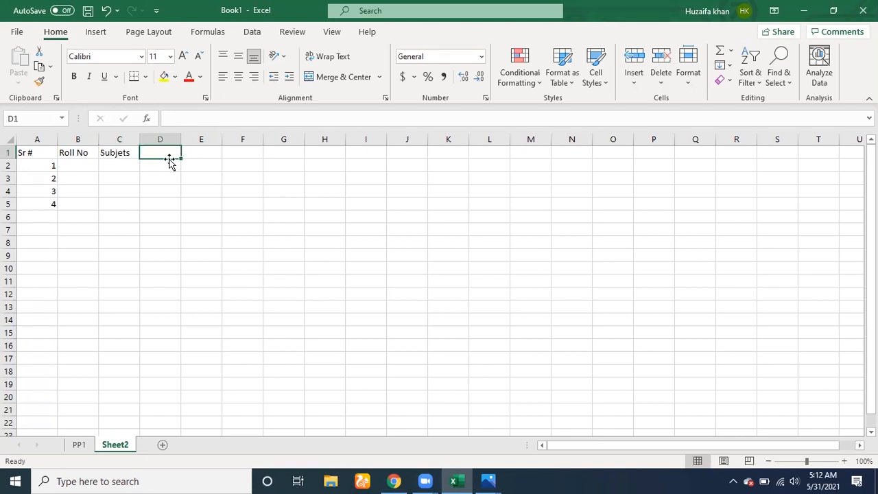
pyautogui.write('Class')
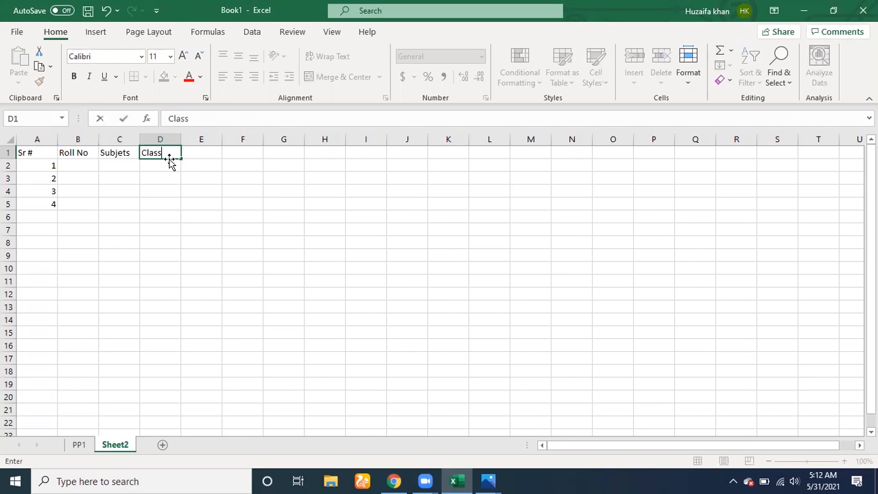
pyautogui.click(209, 147)
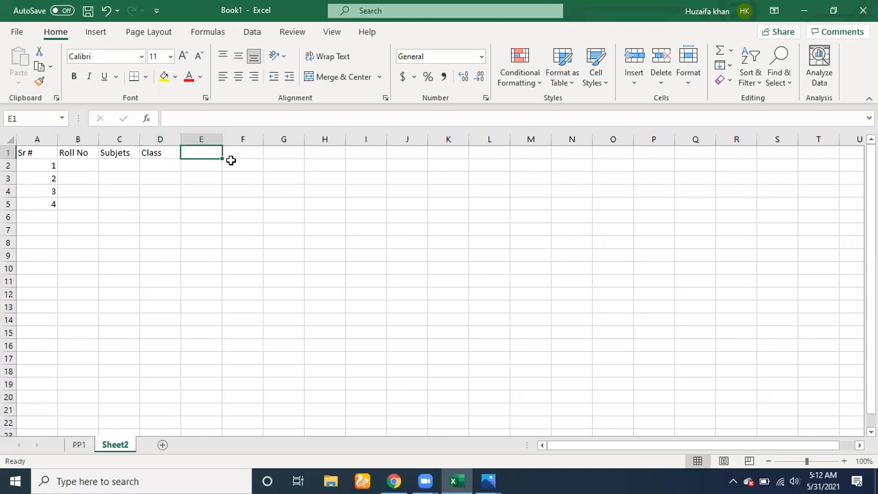
pyautogui.write('tOTAL')
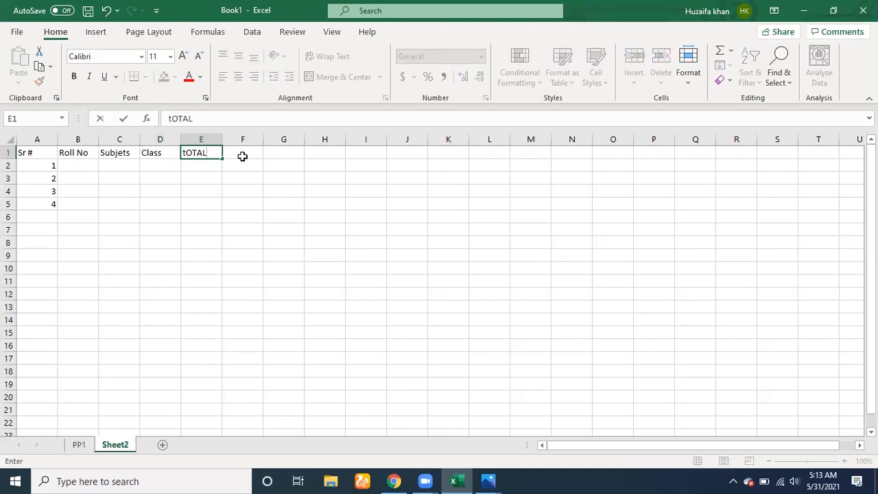
# - Enter the headings "min" in cell F1 and "Max" in cell G1
pyautogui.click(243, 157)
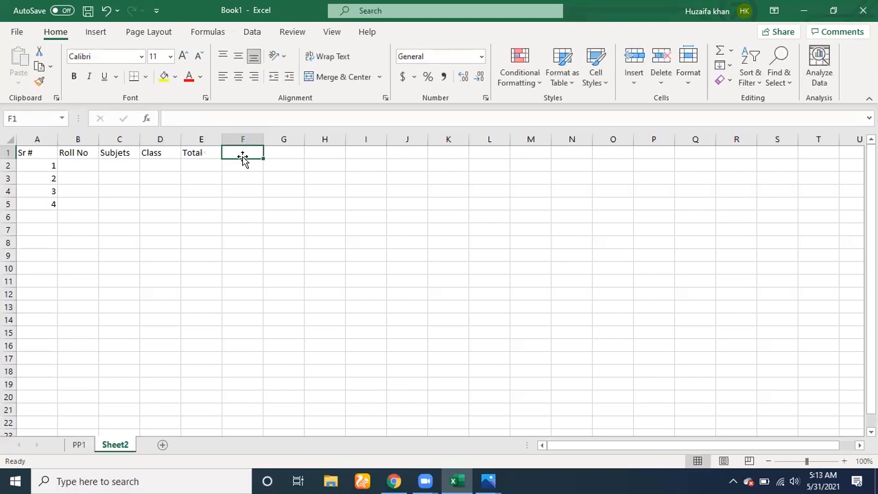
pyautogui.write('min')
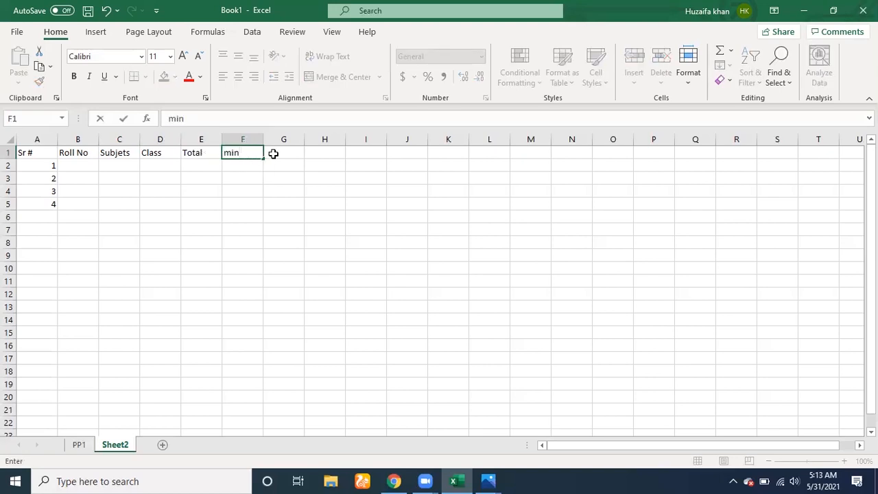
pyautogui.click(273, 155)
pyautogui.write('Man')
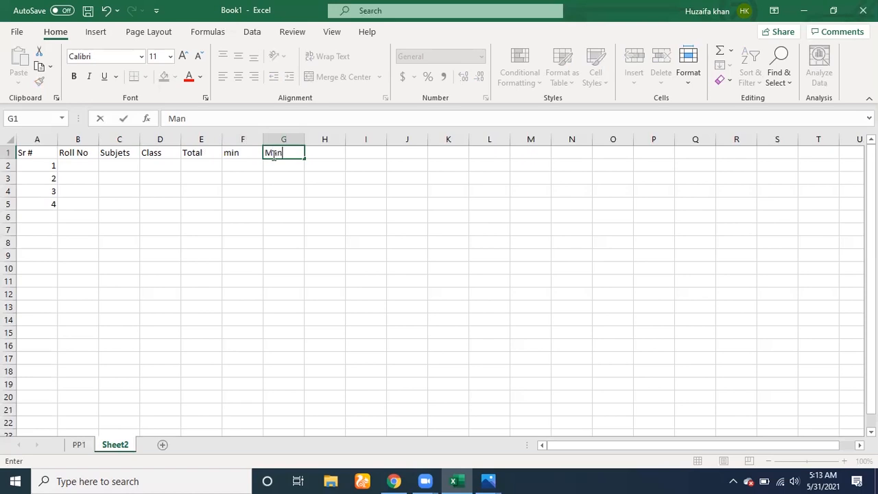
pyautogui.press('BackSpace')
pyautogui.write('x')
# - Switch to the PP1 sheet and enter the number 12 in cell P3
pyautogui.click(79, 445)
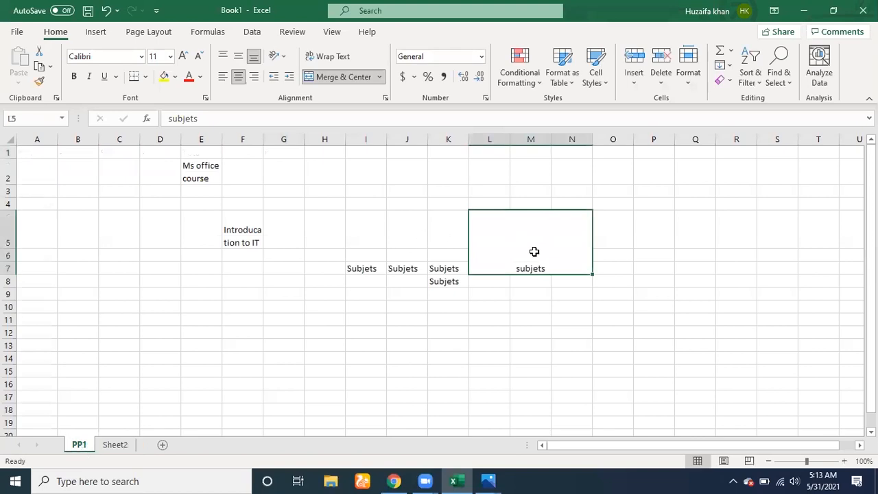
pyautogui.click(647, 192)
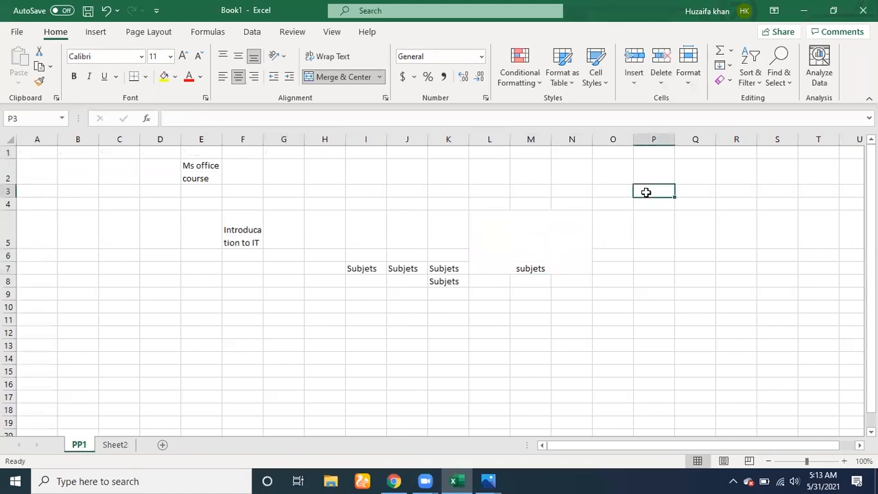
pyautogui.write('1')
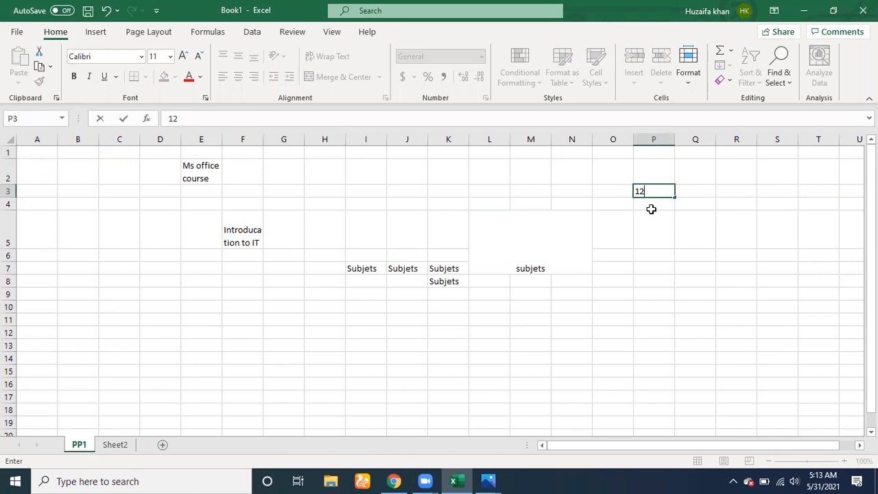
pyautogui.write('2')
pyautogui.press('Return')
# - Apply the Number format to cell P3, followed by the Currency format
pyautogui.click(653, 191)
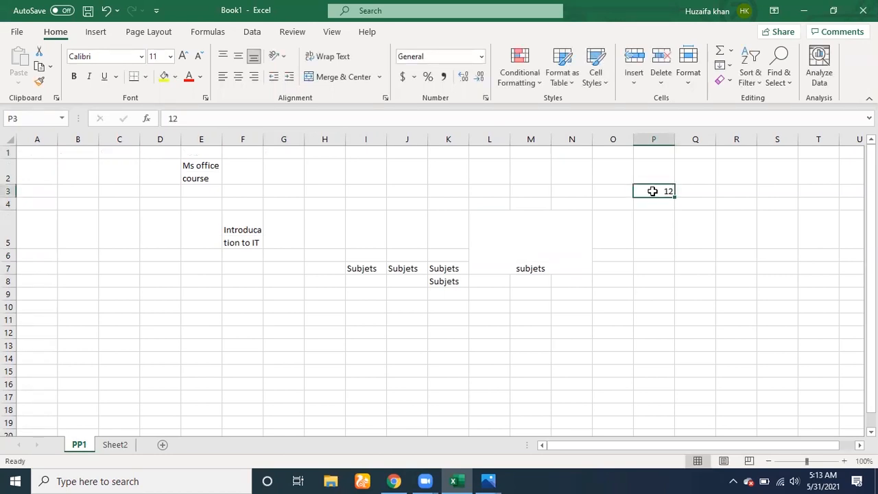
pyautogui.click(481, 58)
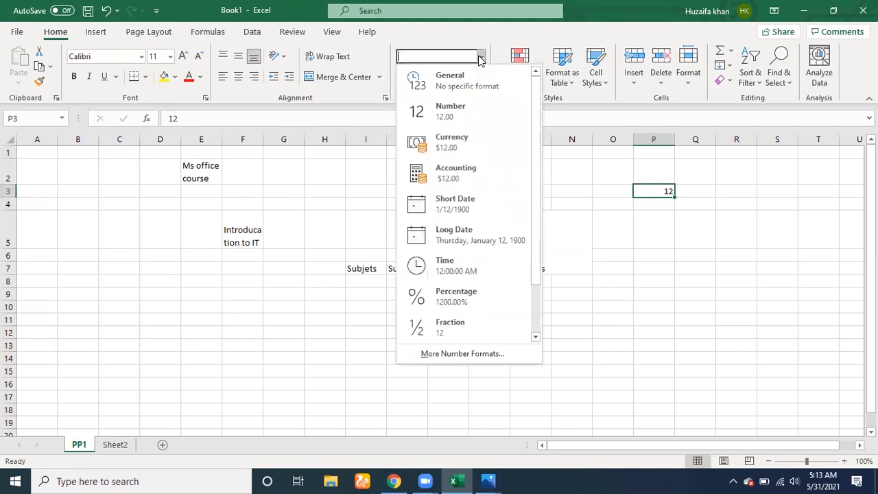
pyautogui.click(460, 112)
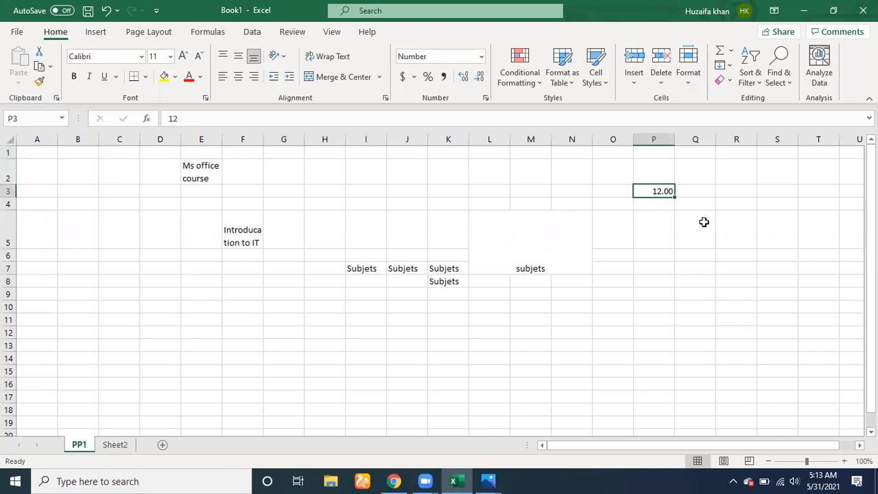
pyautogui.click(482, 58)
pyautogui.click(461, 141)
pyautogui.click(444, 57)
pyautogui.click(481, 57)
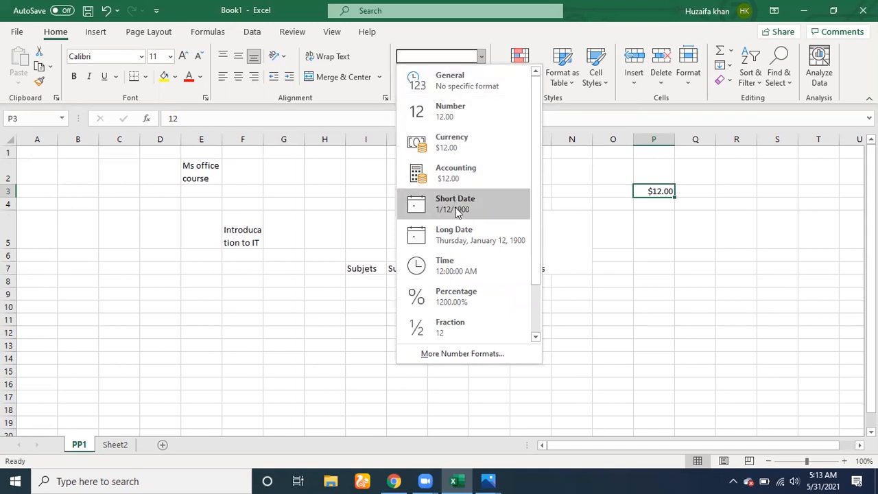
pyautogui.click(486, 145)
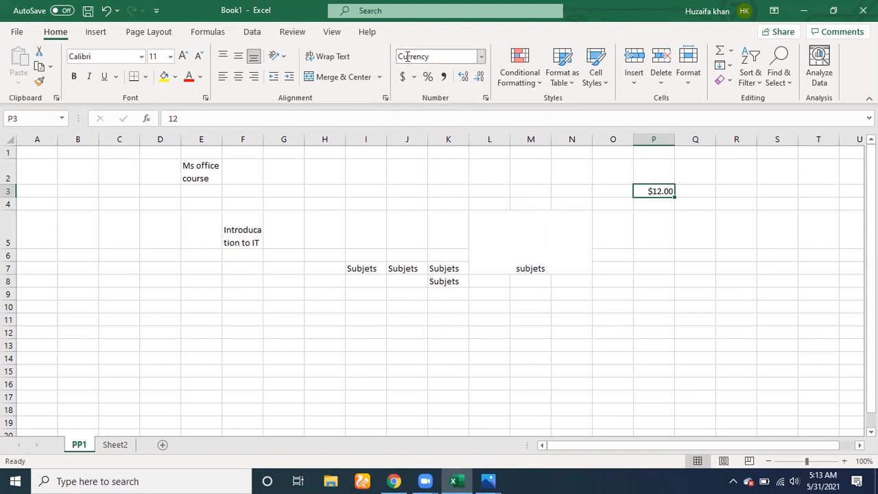
# - Apply the Chinese (China) and English (United States) accounting formats to cell P3 in turn, ending with the percentage format
pyautogui.click(414, 77)
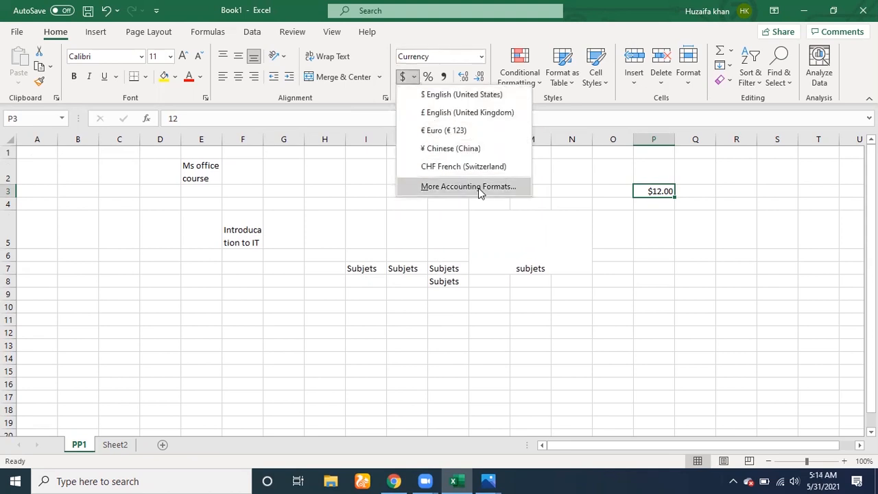
pyautogui.click(467, 149)
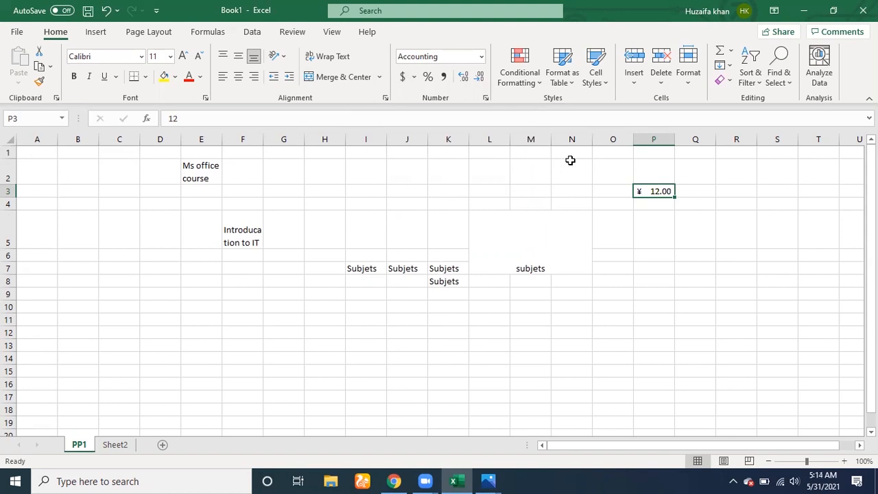
pyautogui.click(415, 77)
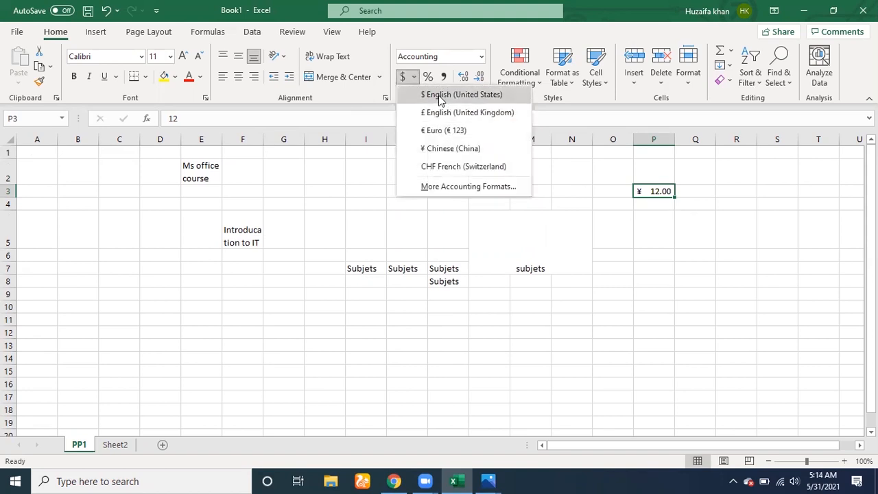
pyautogui.click(440, 97)
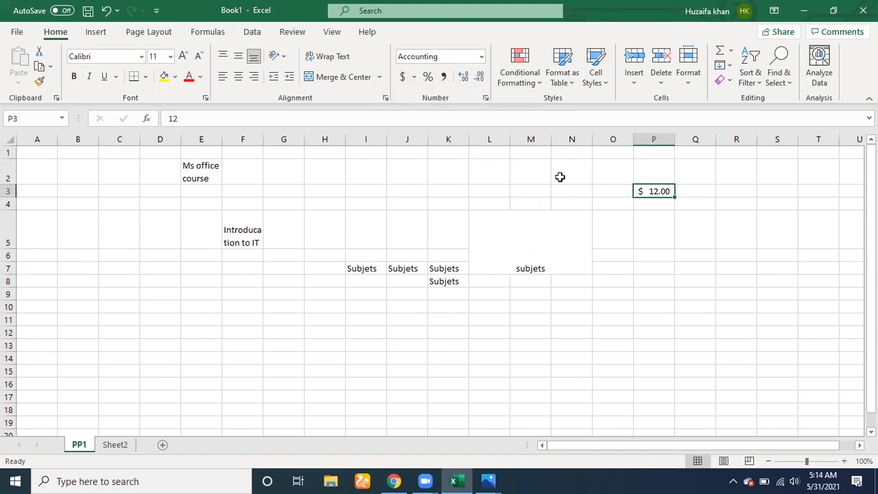
pyautogui.click(427, 78)
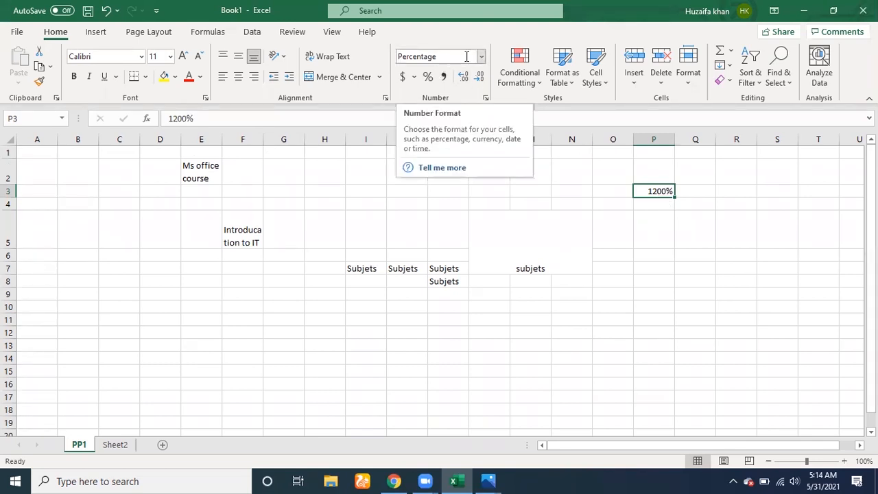
# - Enter the numbers 12, 32, 42, 42, 46 and 35 in cells O7 to O12
pyautogui.click(629, 266)
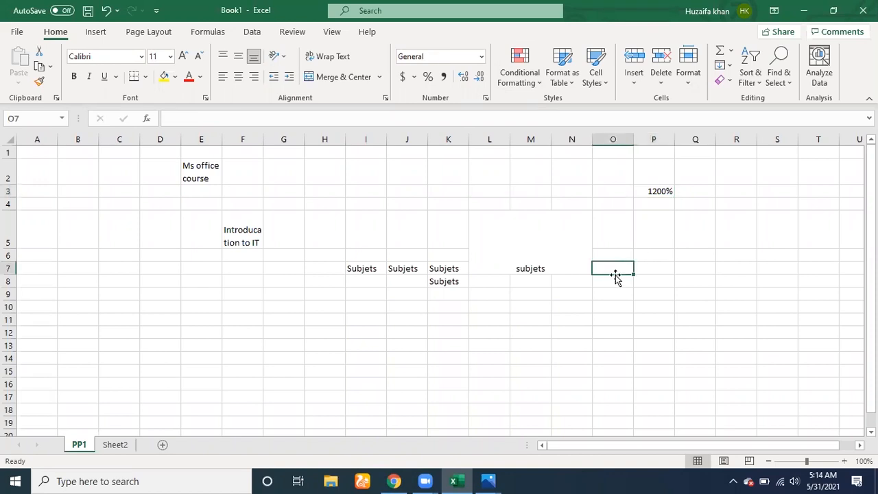
pyautogui.write('12')
pyautogui.press('Return')
pyautogui.write('32')
pyautogui.press('Return')
pyautogui.write('42')
pyautogui.press('Return')
pyautogui.write('42')
pyautogui.press('Return')
pyautogui.write('4')
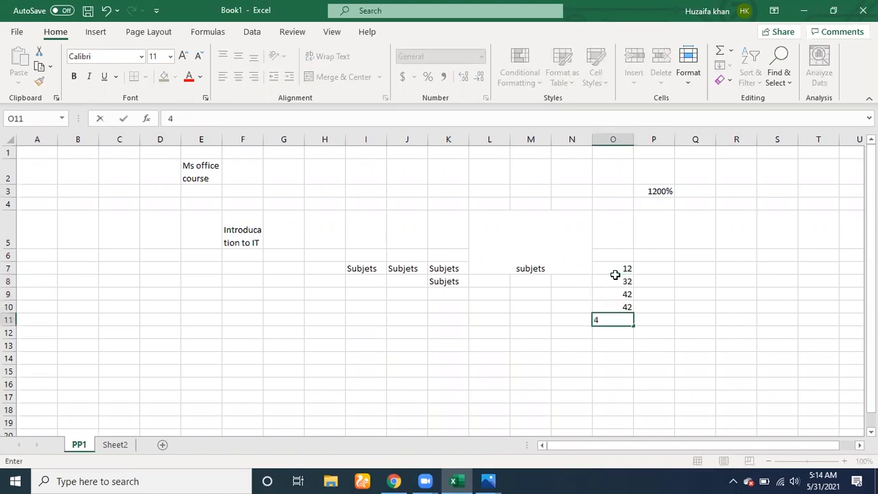
pyautogui.write('6')
pyautogui.press('Return')
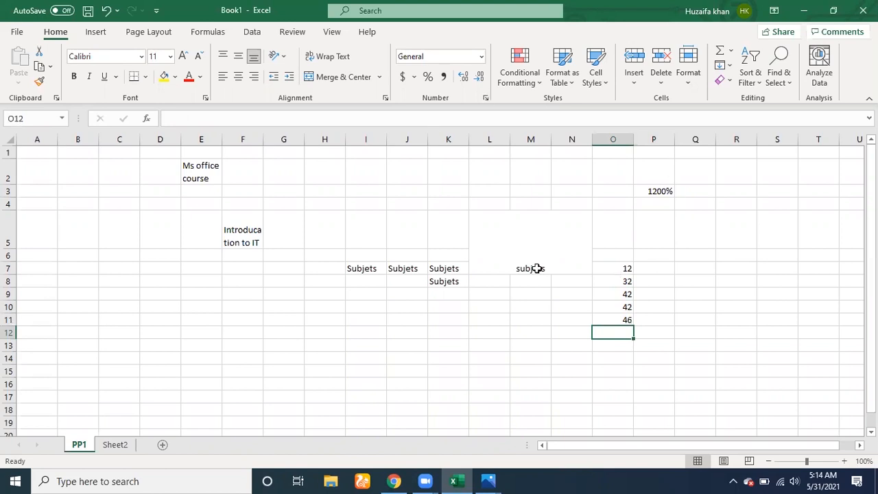
pyautogui.write('35')
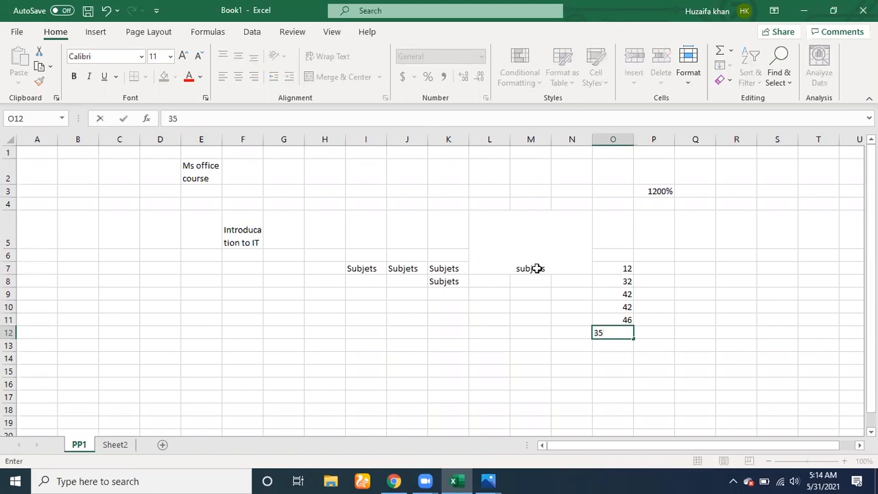
pyautogui.press('Return')
# - Fill the 12 in cell O7 down to cell O12
pyautogui.click(617, 270)
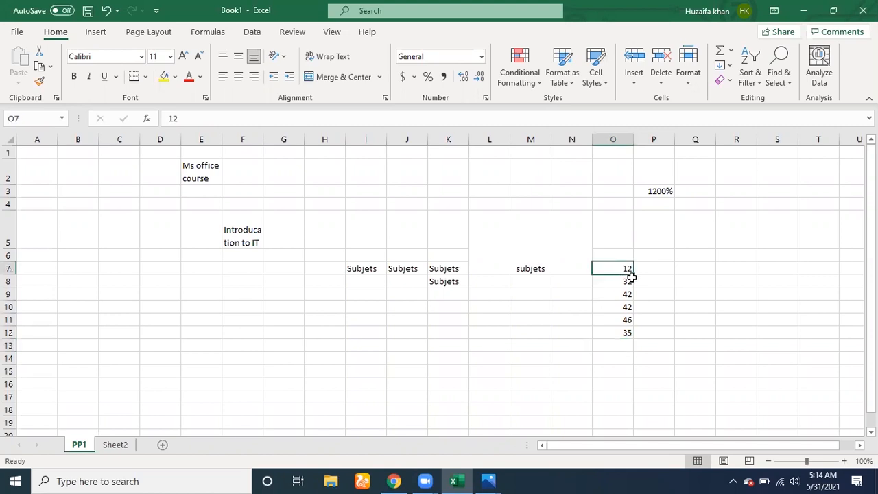
pyautogui.moveTo(632, 278); pyautogui.dragTo(634, 336)
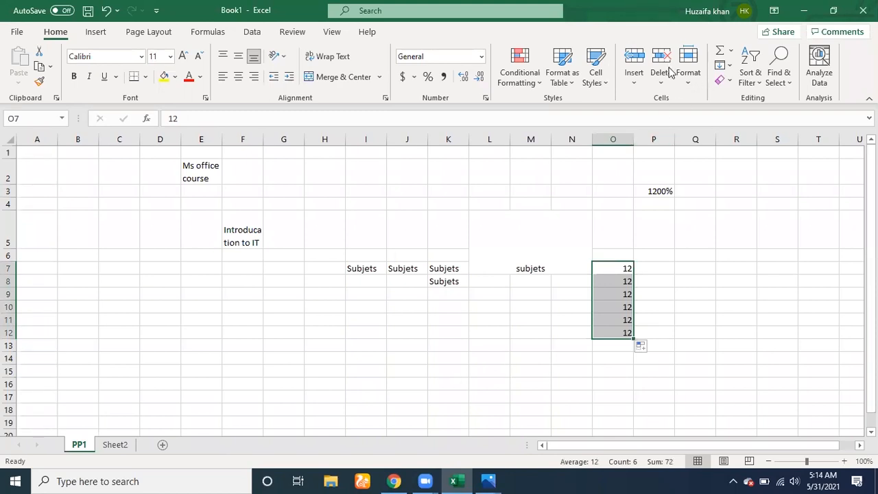
pyautogui.click(540, 87)
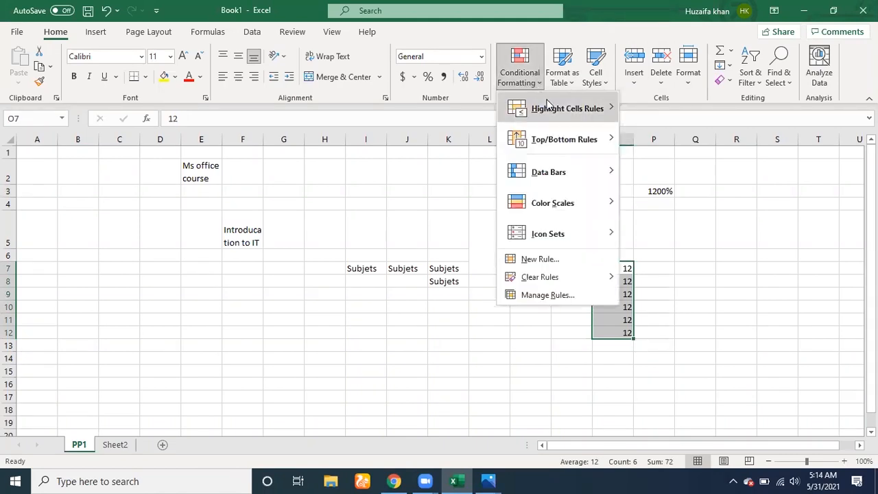
pyautogui.moveTo(547, 98)
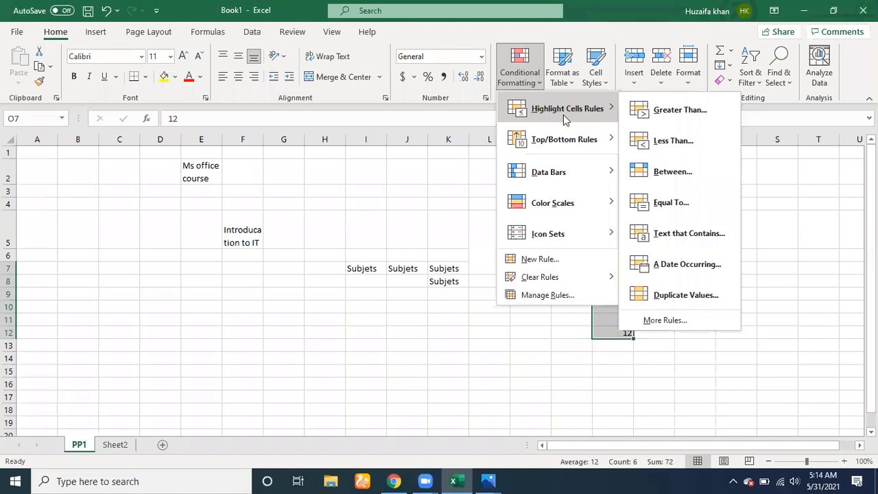
pyautogui.click(678, 111)
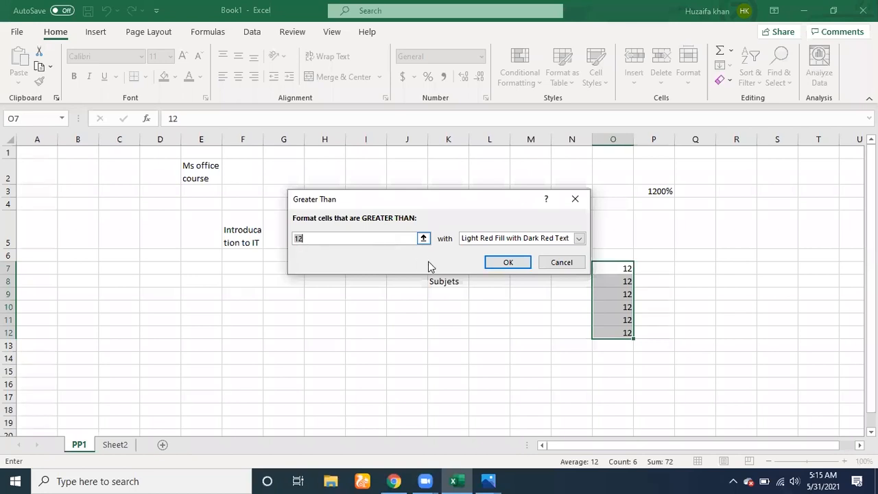
pyautogui.click(562, 262)
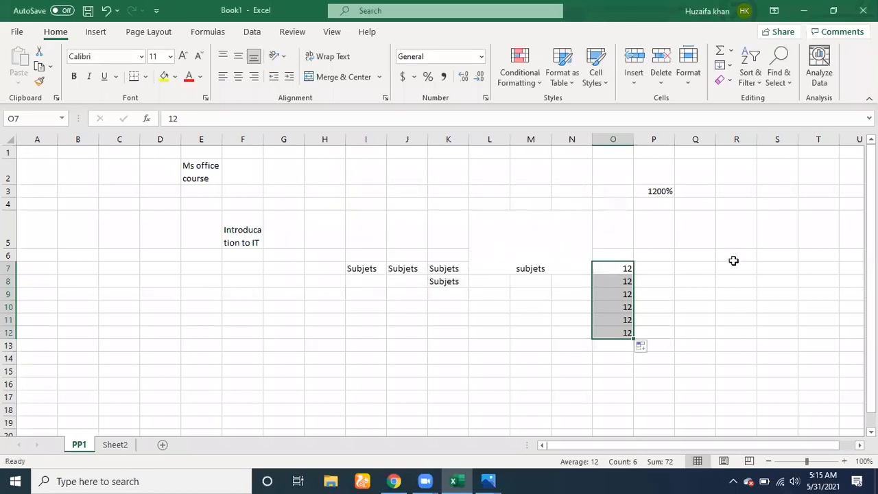
# - Enter the numbers 34, 56, 46, 35 and 35 in cells H10 to H14
pyautogui.moveTo(734, 232); pyautogui.dragTo(761, 327)
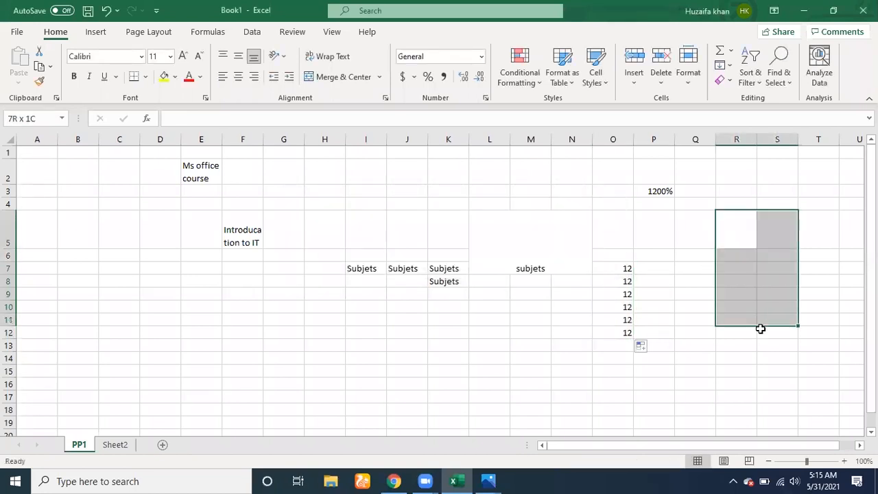
pyautogui.click(307, 312)
pyautogui.write('34')
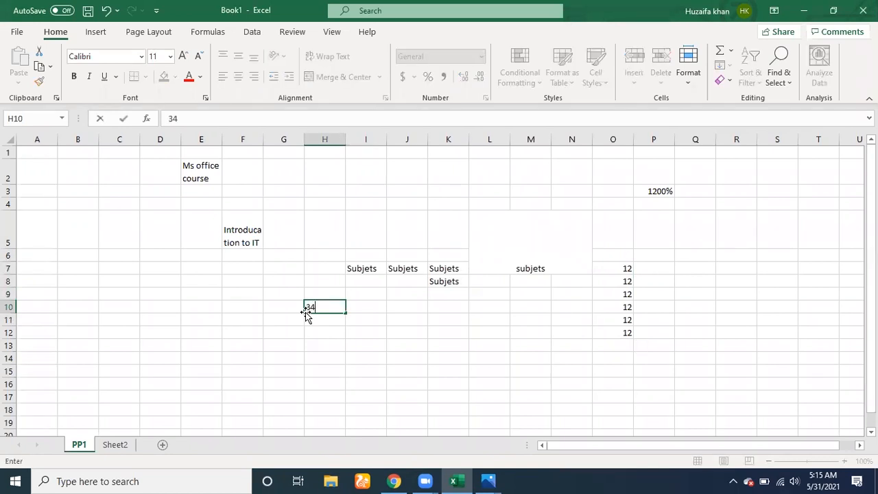
pyautogui.press('Return')
pyautogui.write('56')
pyautogui.press('Return')
pyautogui.write('46')
pyautogui.press('Return')
pyautogui.write('35')
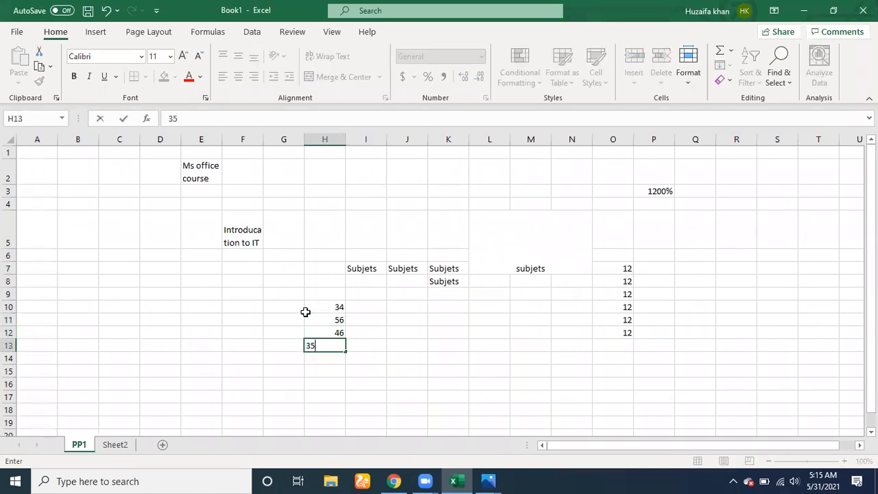
pyautogui.press('Return')
pyautogui.write('35')
pyautogui.press('Return')
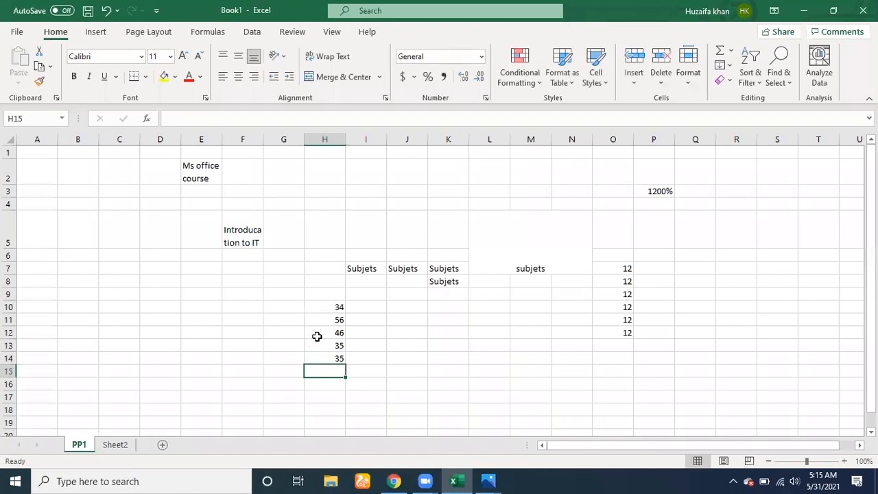
# - Fill the series from cells H10 to H13 down into cell H14
pyautogui.click(328, 356)
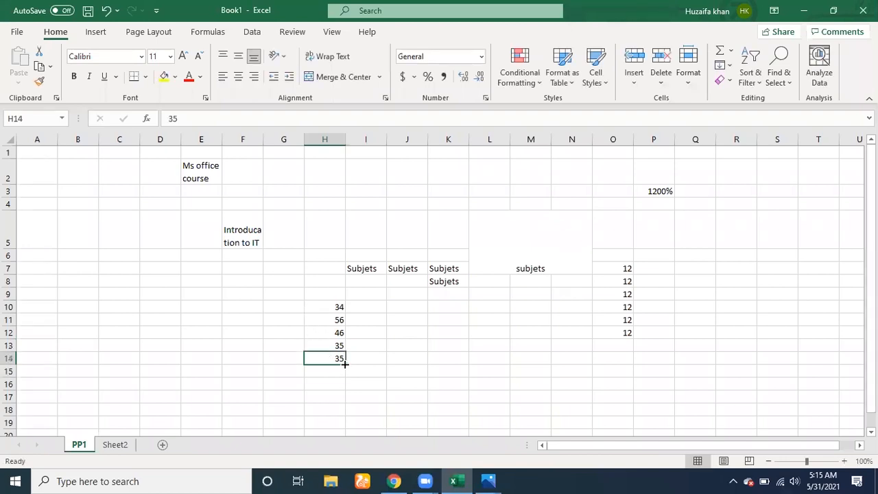
pyautogui.moveTo(329, 345); pyautogui.dragTo(323, 304)
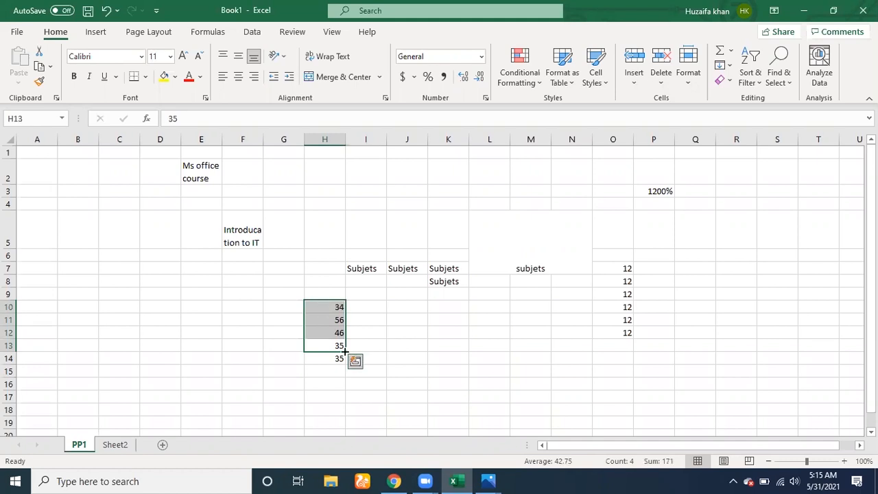
pyautogui.moveTo(345, 352); pyautogui.dragTo(345, 352)
pyautogui.moveTo(345, 352); pyautogui.dragTo(340, 362)
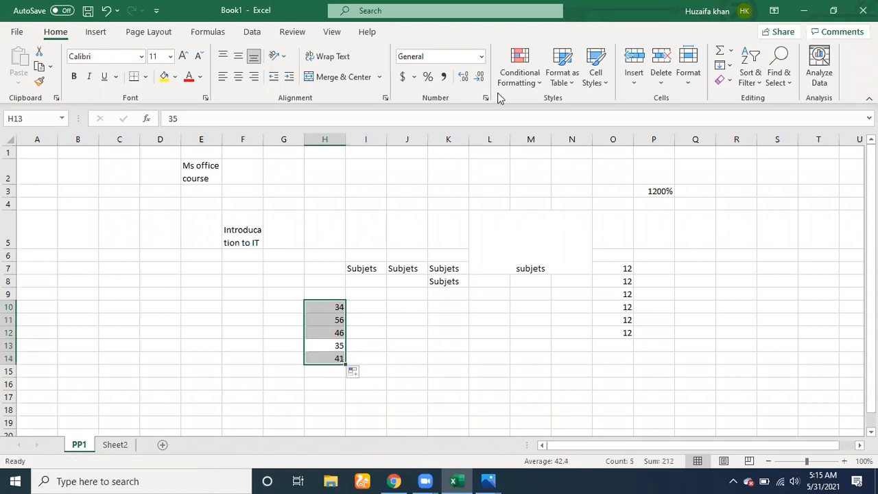
# - Highlight the values greater than 46 in cells H10 to H14 with Light Red Fill with Dark Red Text
pyautogui.click(520, 74)
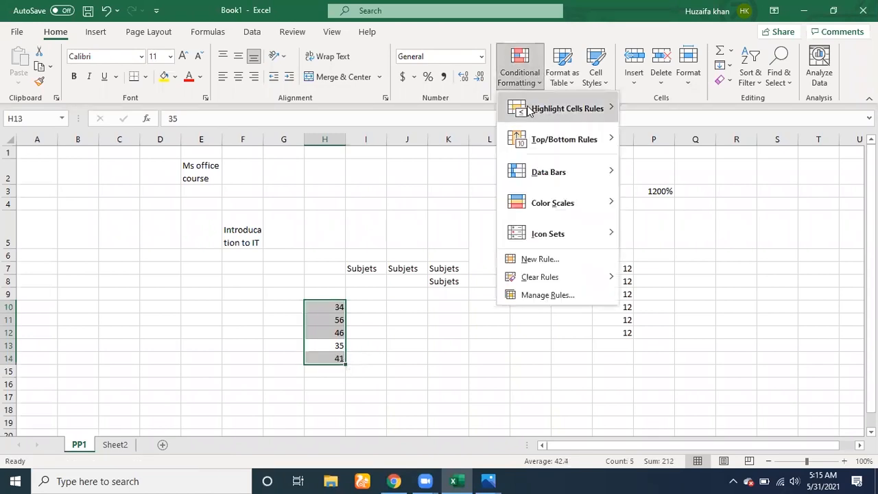
pyautogui.moveTo(528, 109)
pyautogui.click(653, 109)
pyautogui.click(379, 238)
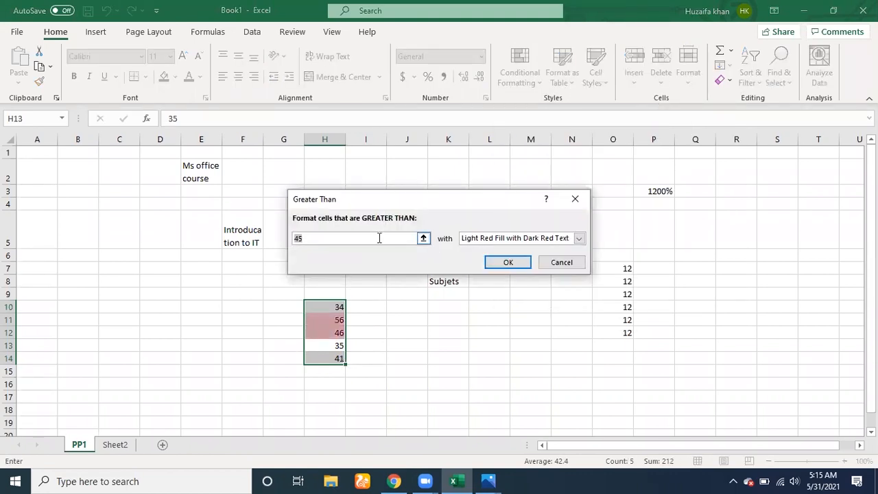
pyautogui.press('BackSpace')
pyautogui.press('BackSpace')
pyautogui.write('1')
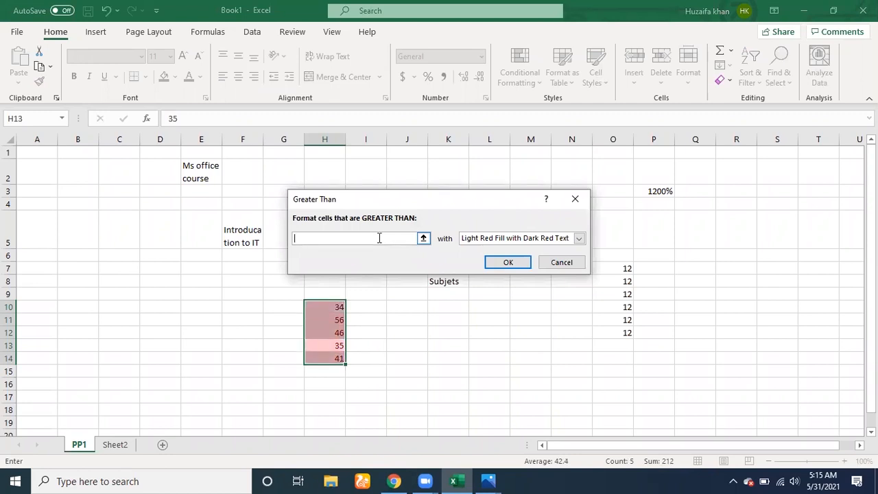
pyautogui.write('46')
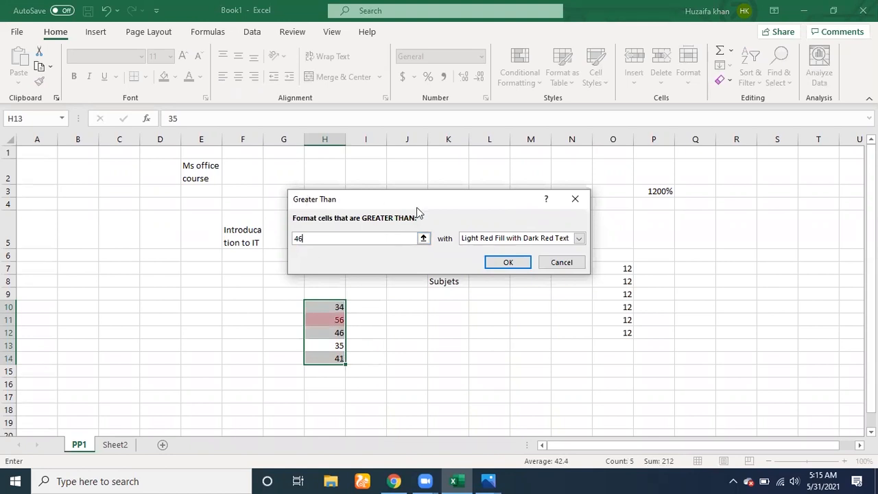
pyautogui.click(578, 238)
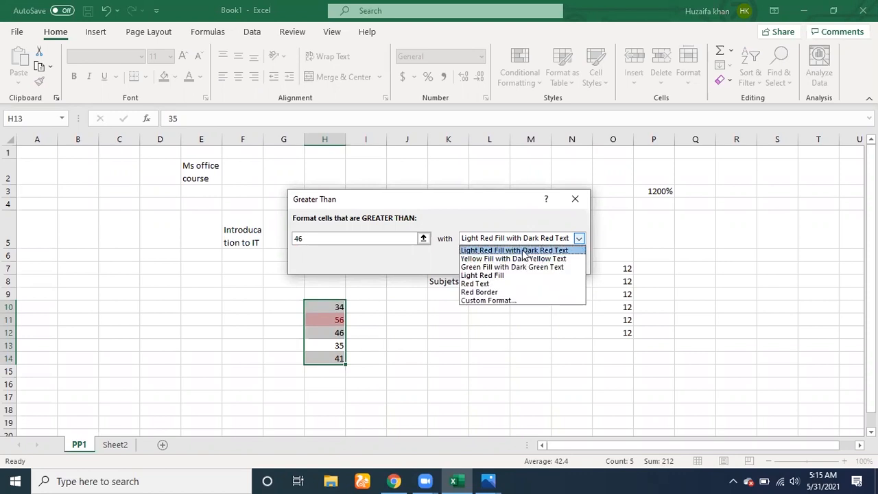
pyautogui.click(523, 251)
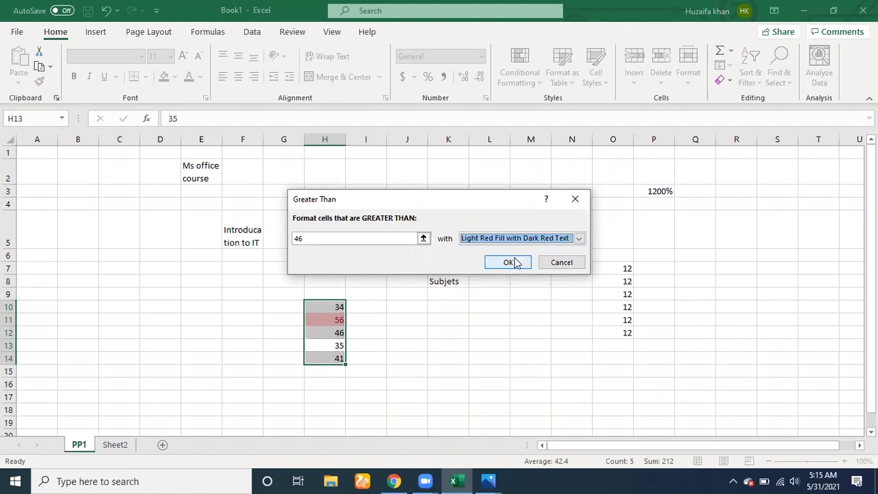
pyautogui.click(515, 261)
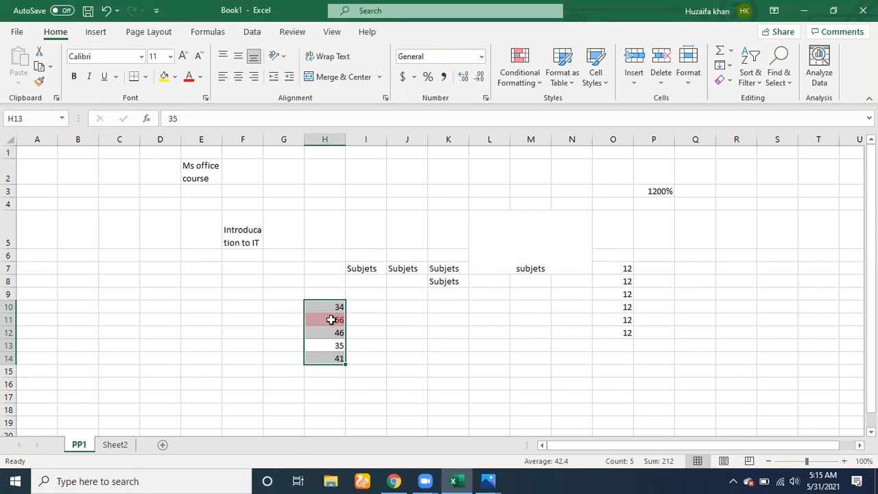
# - Highlight the values less than 35 in cells H10 to H14 with Green Fill with Dark Green Text
pyautogui.click(519, 77)
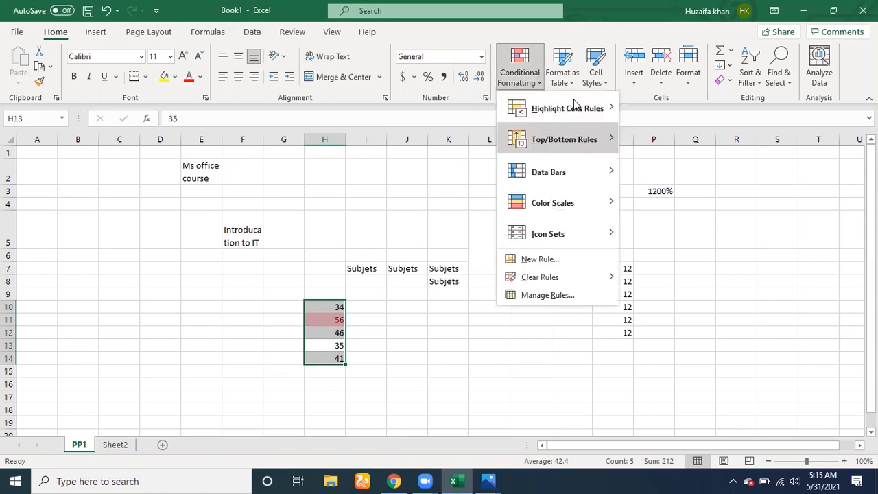
pyautogui.moveTo(578, 107)
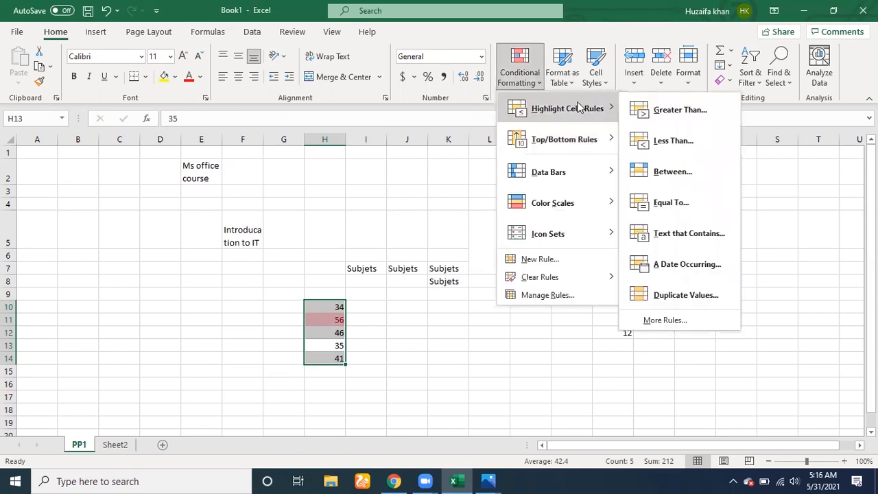
pyautogui.click(690, 146)
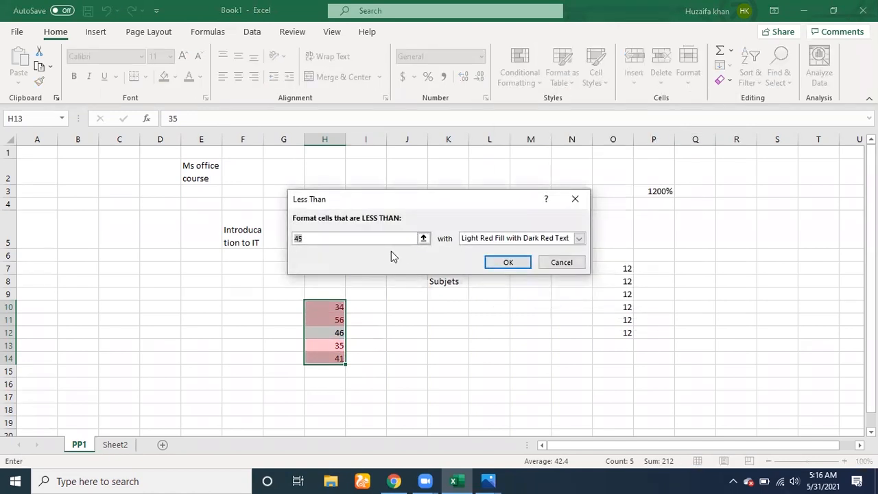
pyautogui.press('BackSpace')
pyautogui.write('35')
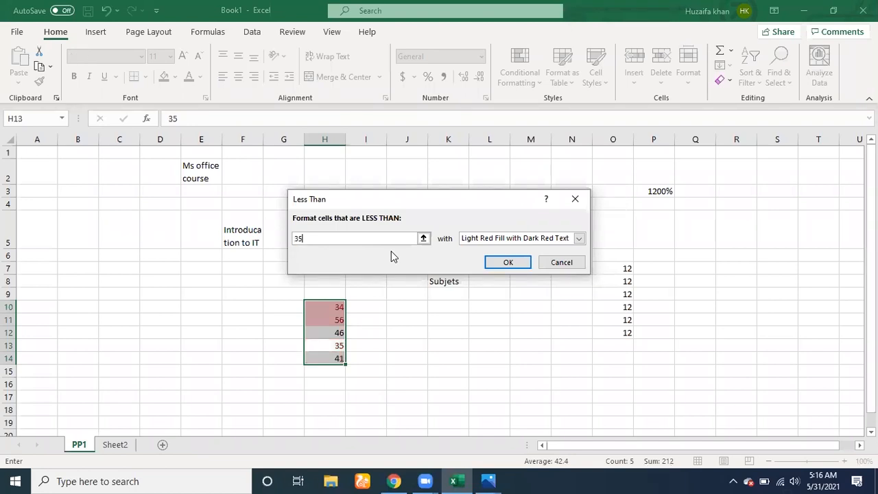
pyautogui.click(579, 238)
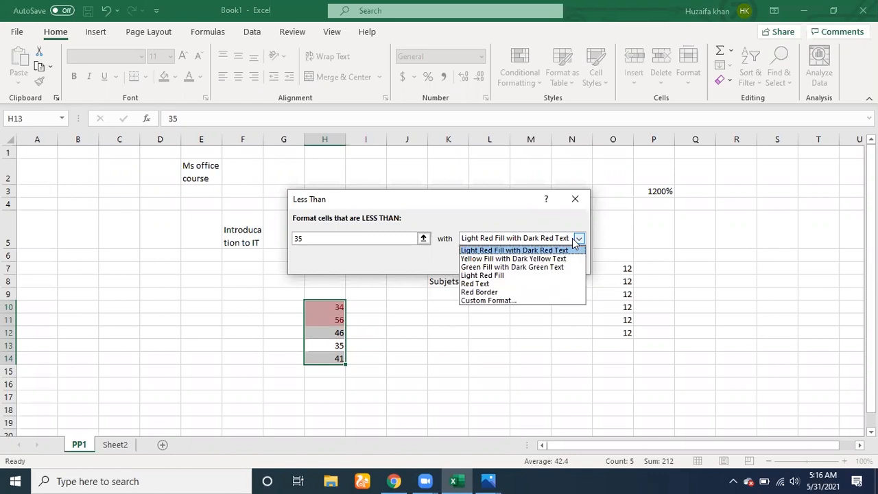
pyautogui.click(551, 267)
pyautogui.click(508, 263)
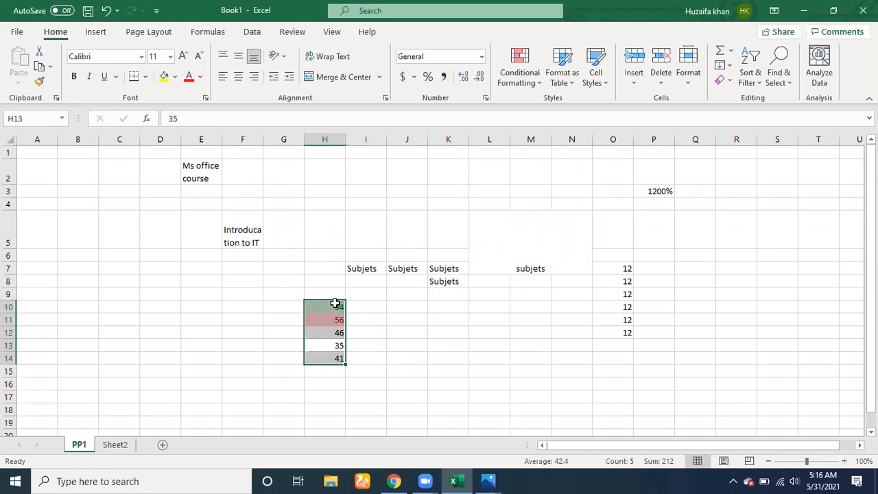
pyautogui.click(519, 68)
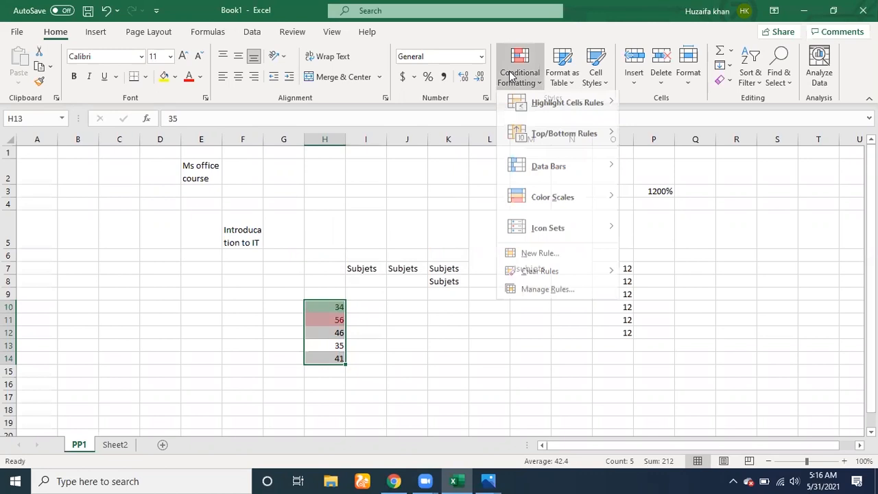
pyautogui.moveTo(573, 143)
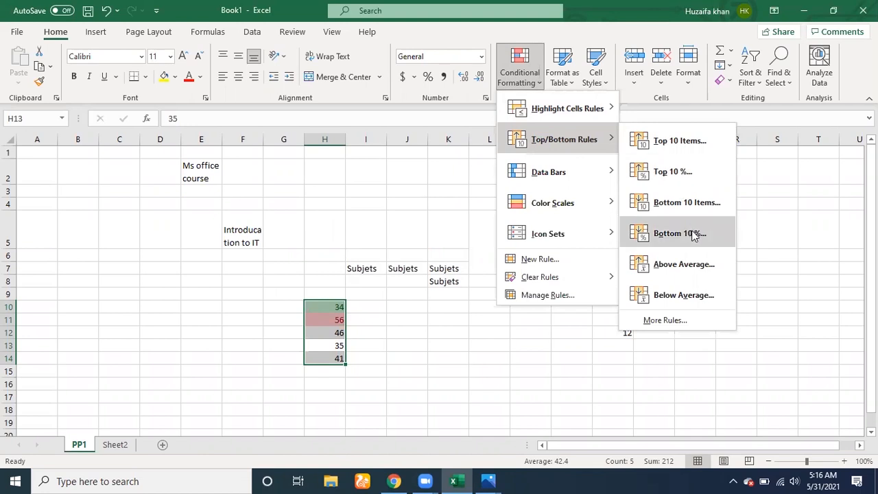
pyautogui.moveTo(585, 173)
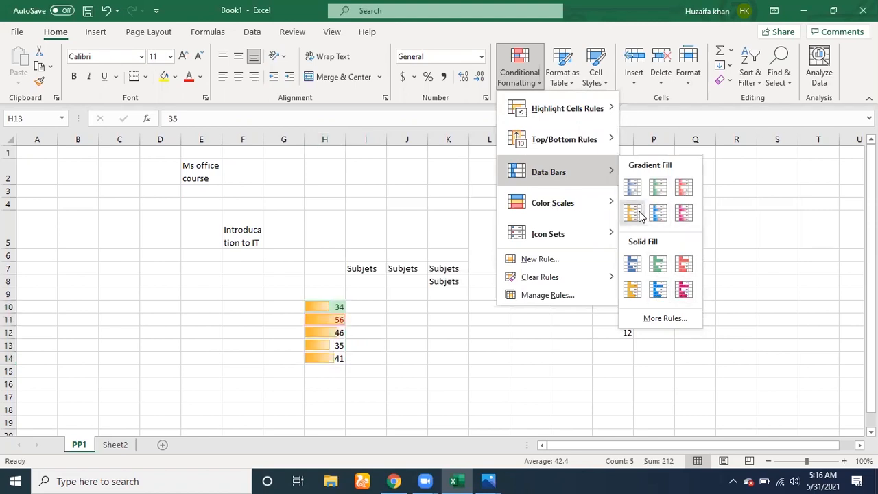
pyautogui.moveTo(606, 203)
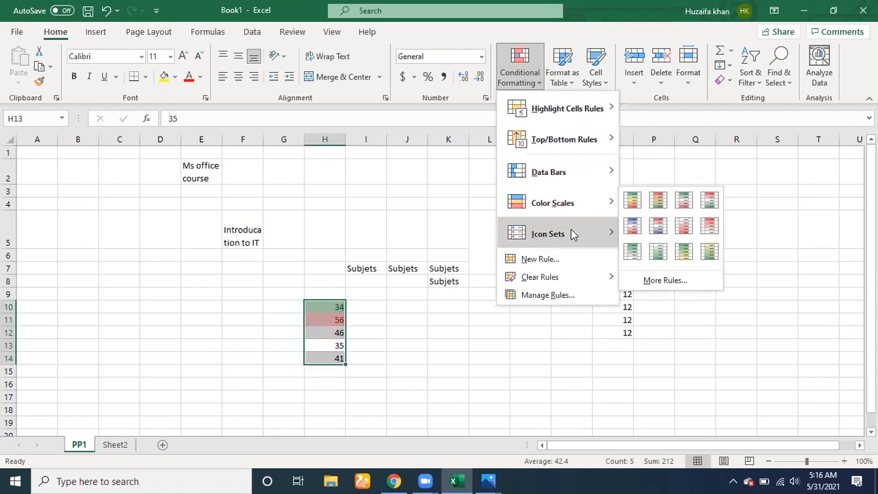
pyautogui.moveTo(573, 234)
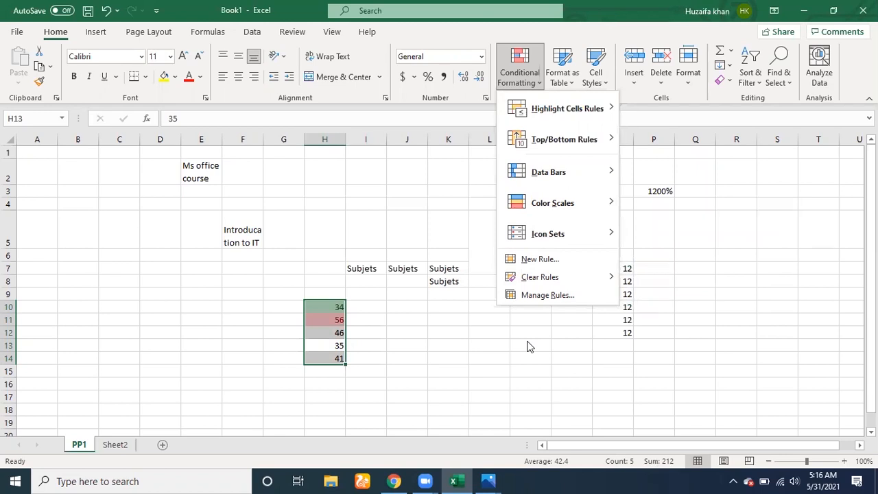
pyautogui.click(529, 346)
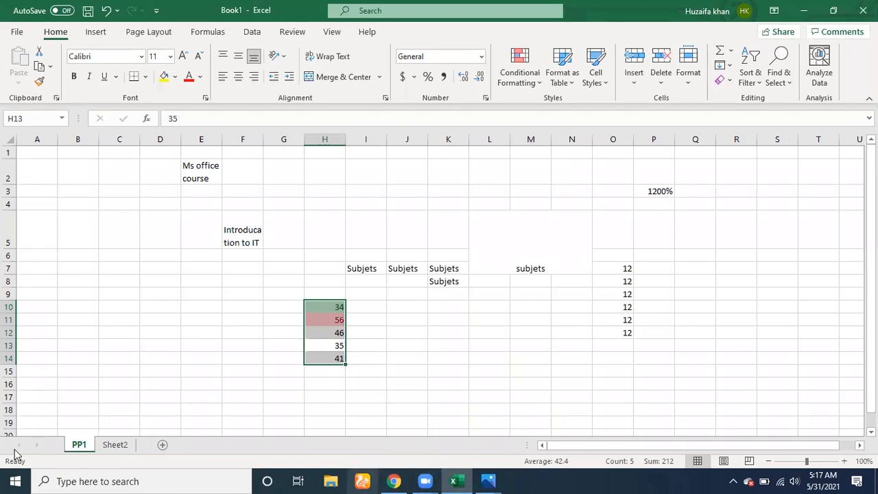
# - Add the heading "count" in cell H1 of Sheet2
pyautogui.click(114, 444)
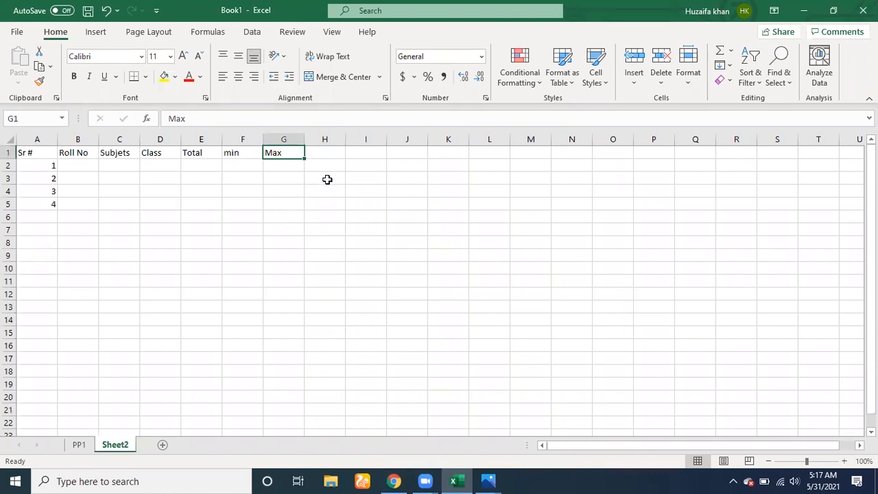
pyautogui.click(333, 156)
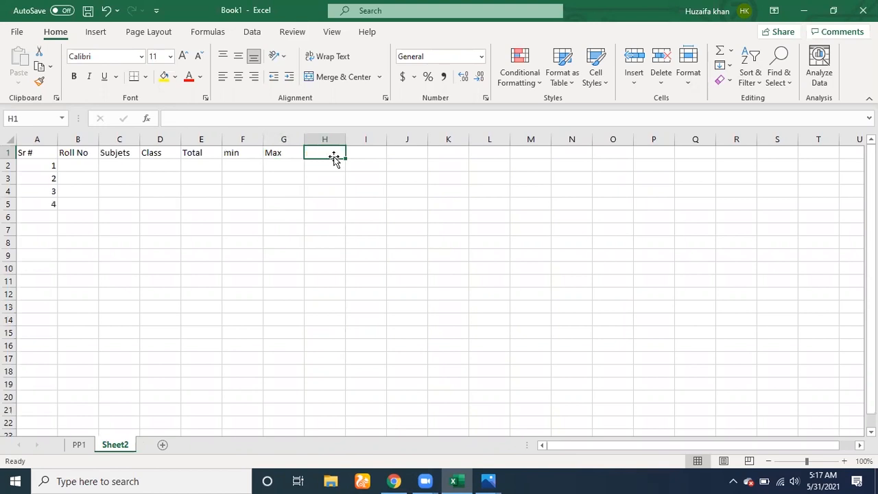
pyautogui.write('count')
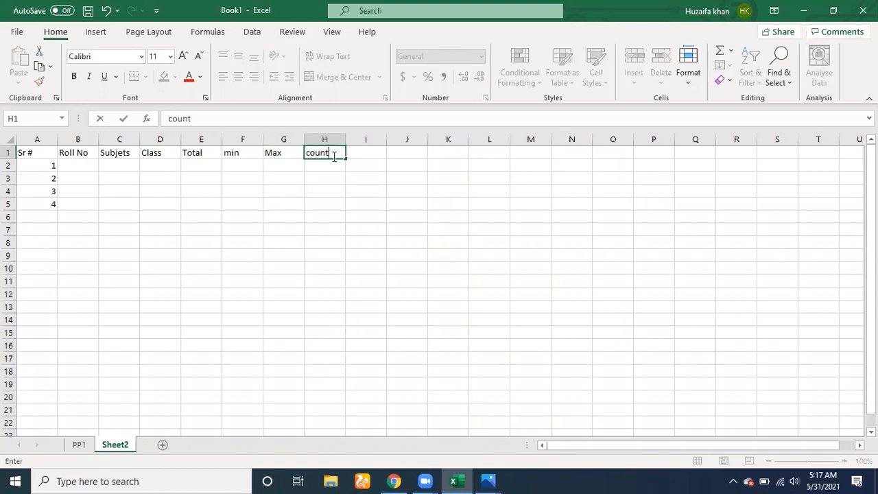
# - Enter the roll numbers 12, 32, 32 and 13 in cells B2 to B5
pyautogui.click(81, 162)
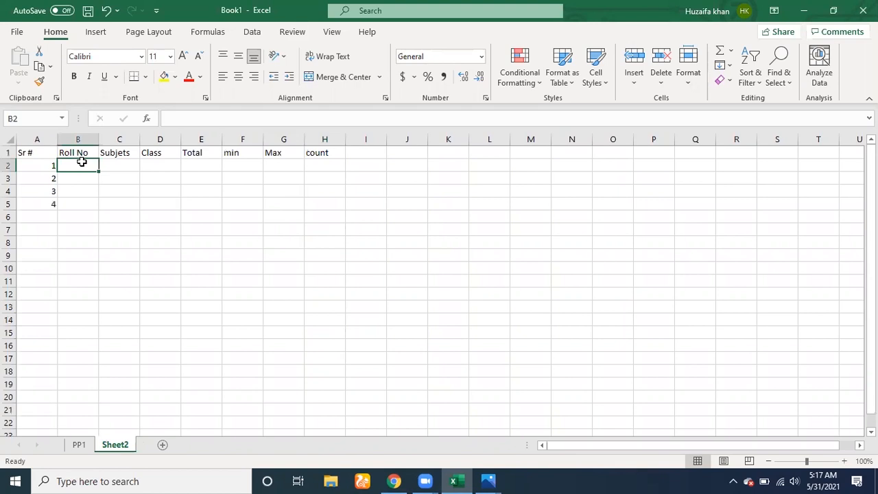
pyautogui.write('12')
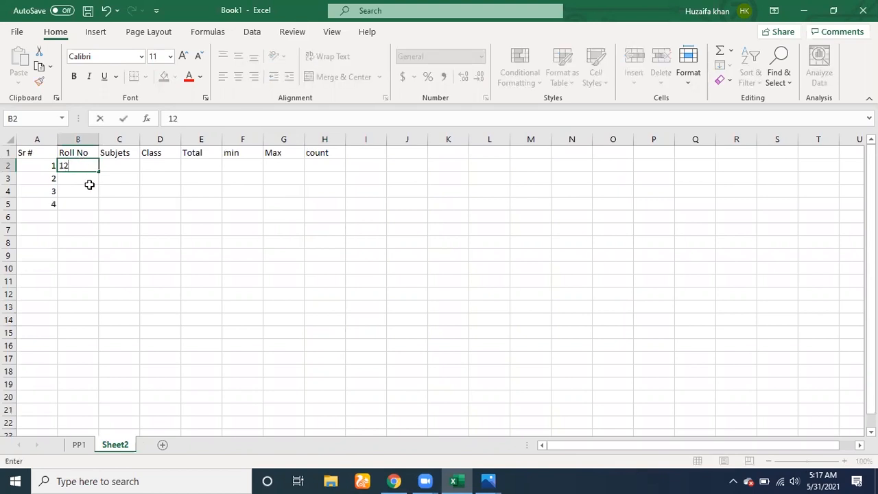
pyautogui.click(90, 182)
pyautogui.write('3')
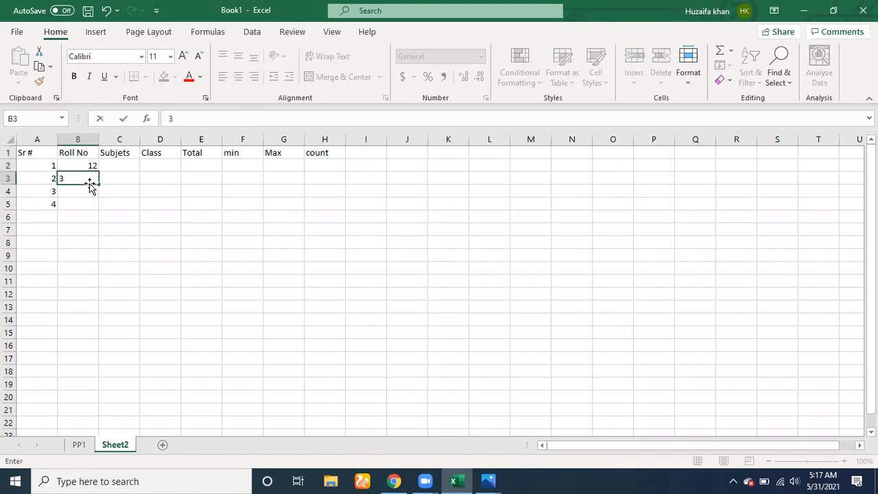
pyautogui.write('2')
pyautogui.press('Return')
pyautogui.write('32')
pyautogui.press('Return')
pyautogui.write('1')
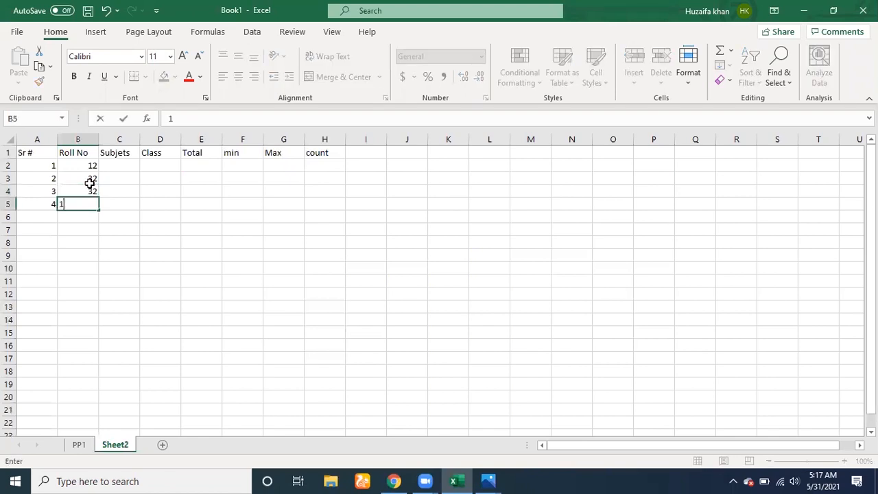
pyautogui.write('3')
pyautogui.press('Return')
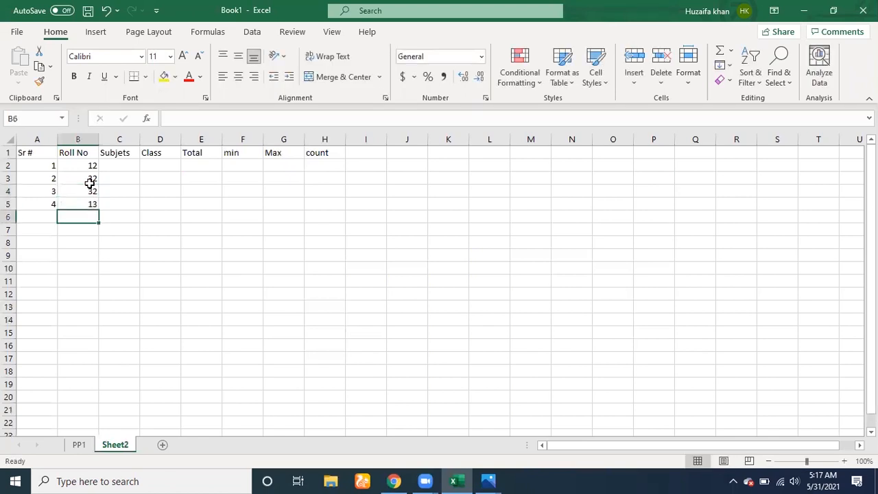
pyautogui.click(121, 162)
pyautogui.write('U')
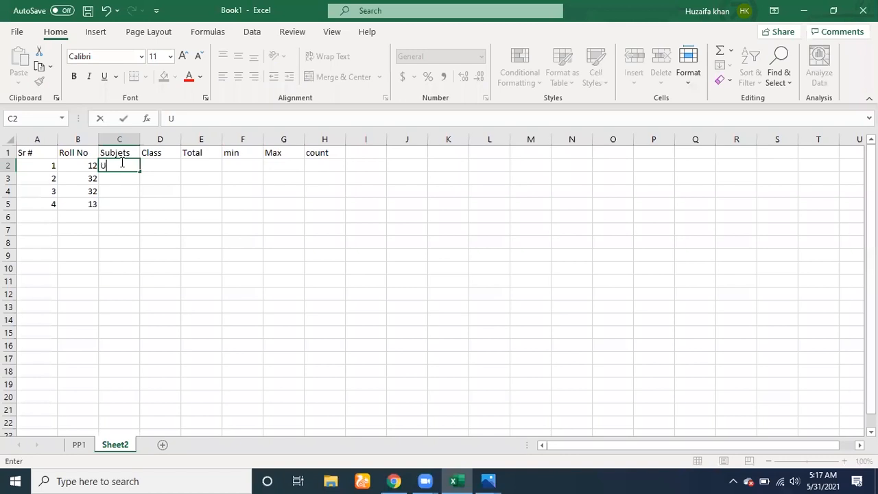
pyautogui.write('rdu')
pyautogui.press('BackSpace')
pyautogui.press('BackSpace')
pyautogui.press('BackSpace')
pyautogui.press('BackSpace')
# - Enter the value 6 in each of the cells C2 to C5
pyautogui.write('6')
pyautogui.press('Return')
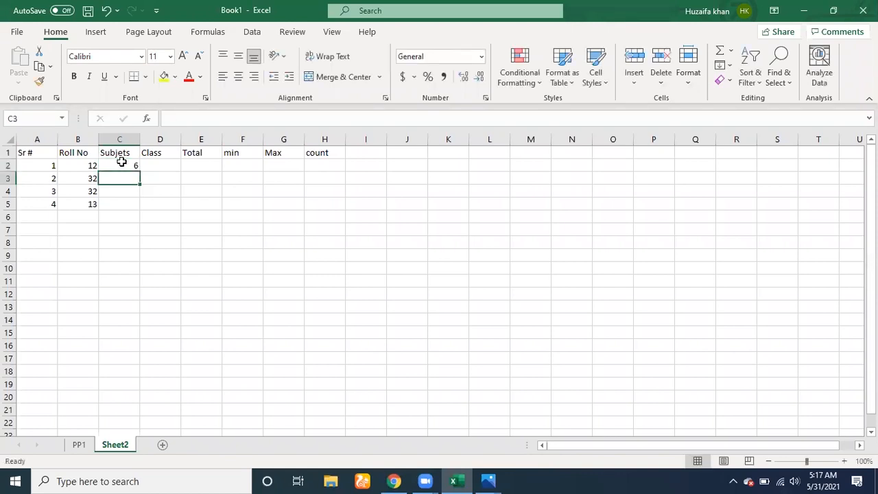
pyautogui.write('6')
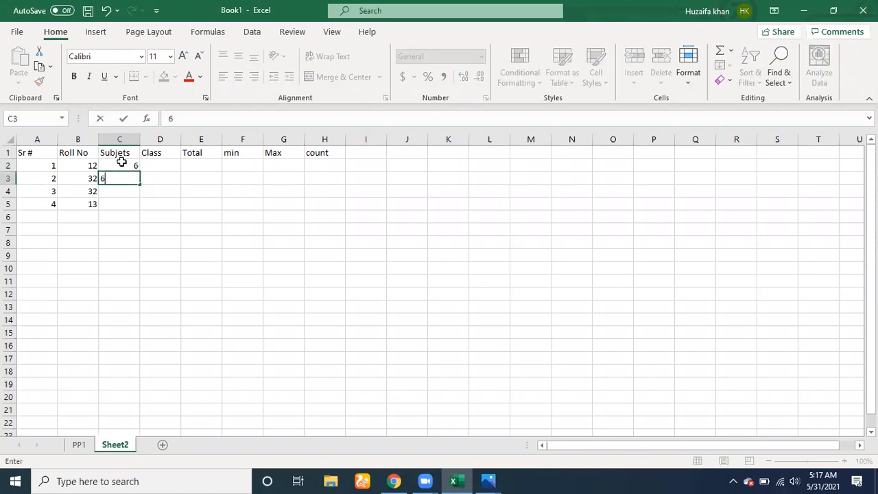
pyautogui.press('Return')
pyautogui.write('5')
pyautogui.press('BackSpace')
pyautogui.write('6')
pyautogui.press('Return')
pyautogui.write('6')
pyautogui.press('Return')
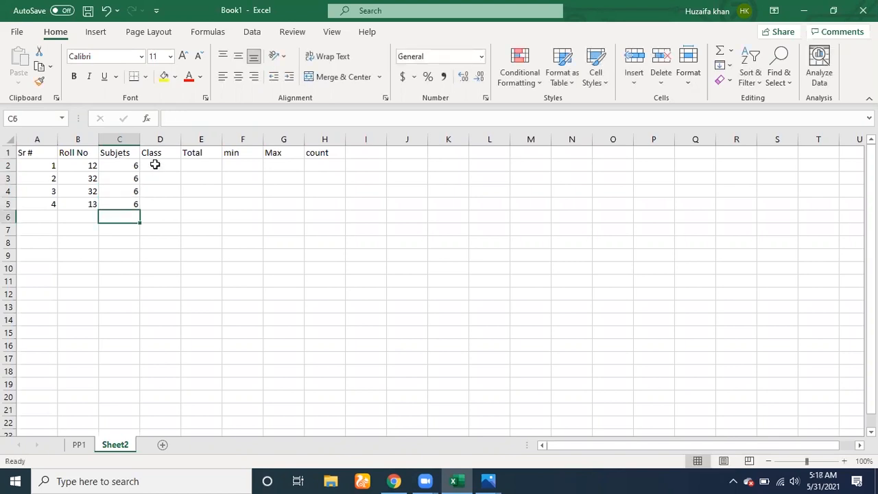
# - Replace the heading in cell C1 with "Class" and clear the heading in cell D1
pyautogui.click(123, 153)
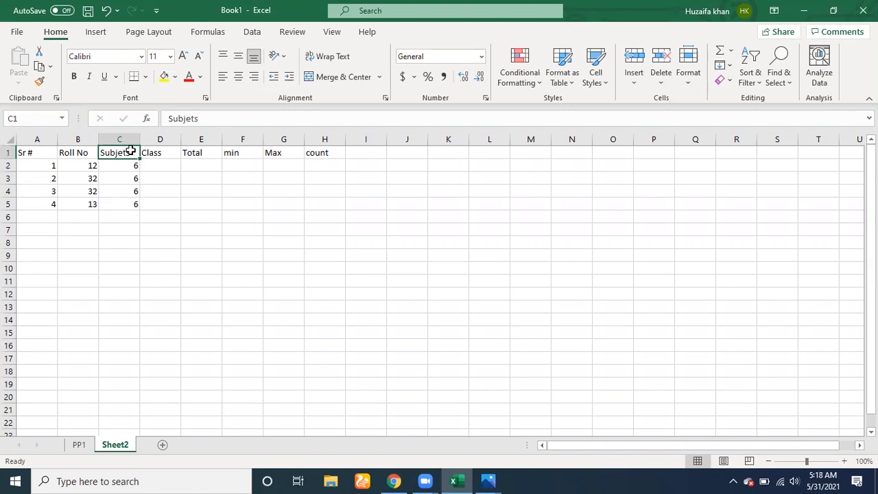
pyautogui.doubleClick(131, 152)
pyautogui.press('BackSpace')
pyautogui.write('Class')
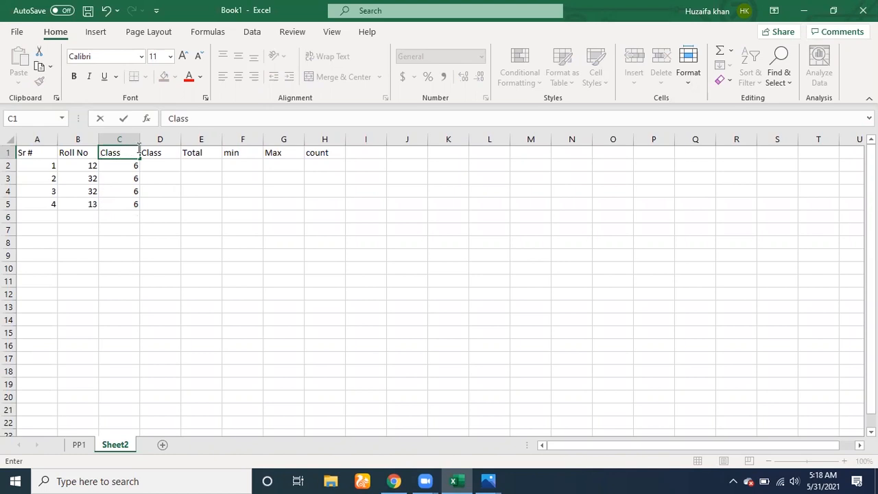
pyautogui.click(161, 151)
pyautogui.rightClick(160, 151)
pyautogui.press('Escape')
pyautogui.press('BackSpace')
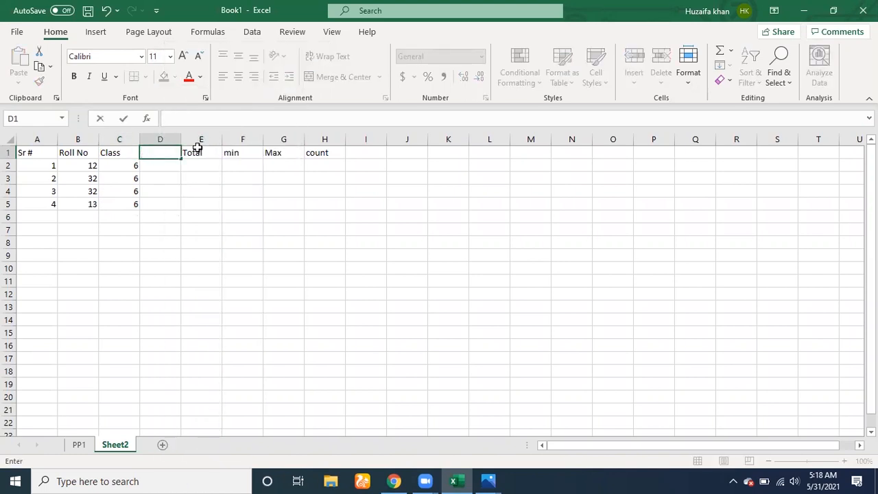
pyautogui.write('Total')
pyautogui.press('BackSpace')
pyautogui.press('BackSpace')
pyautogui.press('BackSpace')
pyautogui.press('BackSpace')
pyautogui.press('BackSpace')
# - Enter the heading "Mraks" in cell D1
pyautogui.write('Mrak')
pyautogui.press('BackSpace')
pyautogui.press('BackSpace')
pyautogui.write('s')
pyautogui.press('BackSpace')
pyautogui.write('aks')
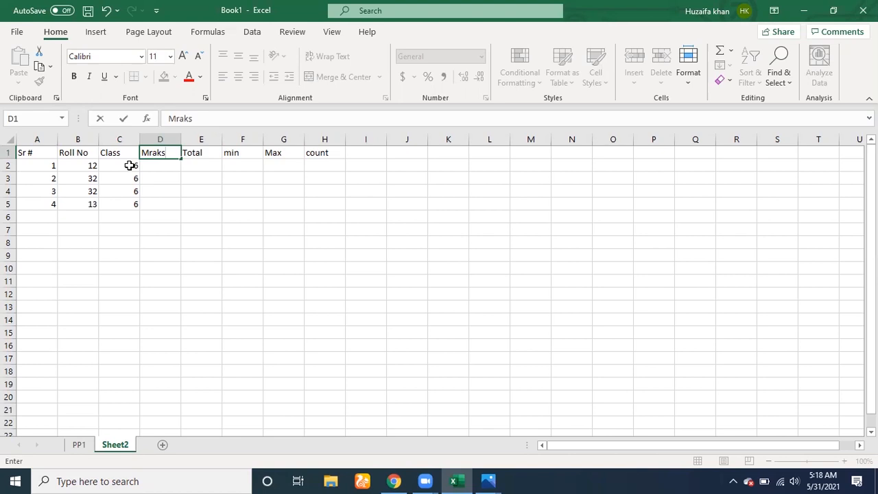
# - Enter the marks 122, 322, 333 and 243 in cells D2 to D5
pyautogui.click(157, 163)
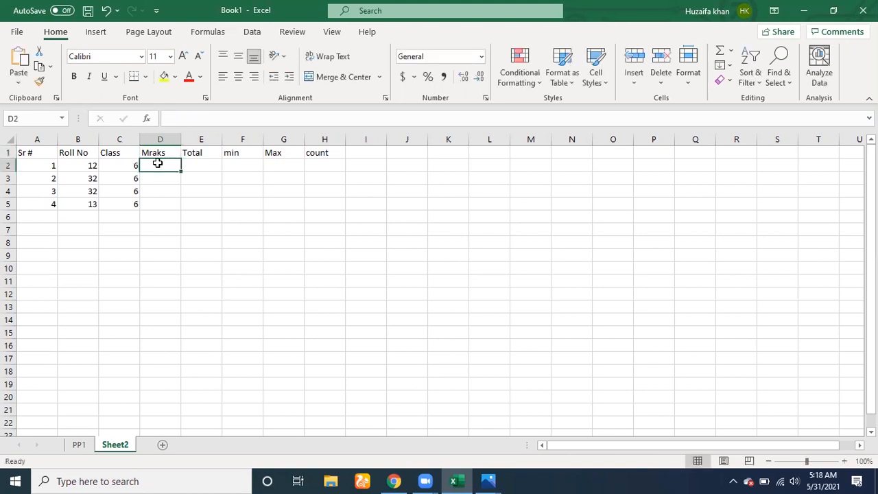
pyautogui.write('12')
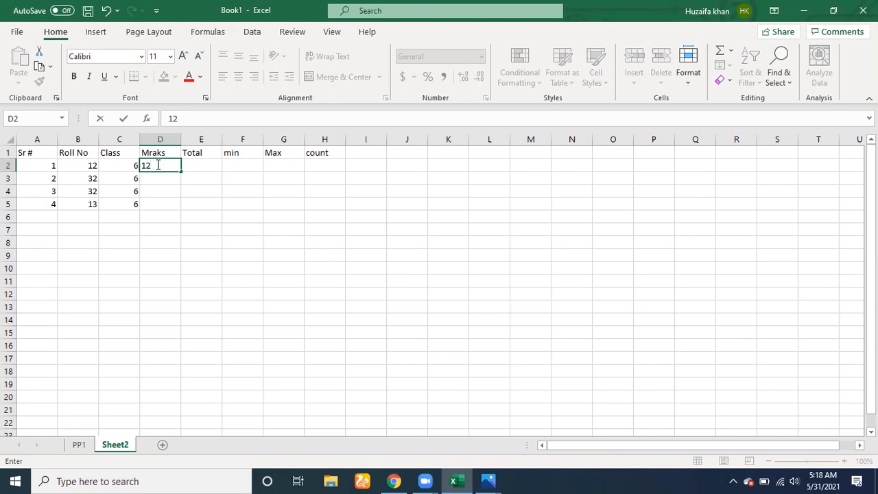
pyautogui.write('2')
pyautogui.press('Return')
pyautogui.write('322')
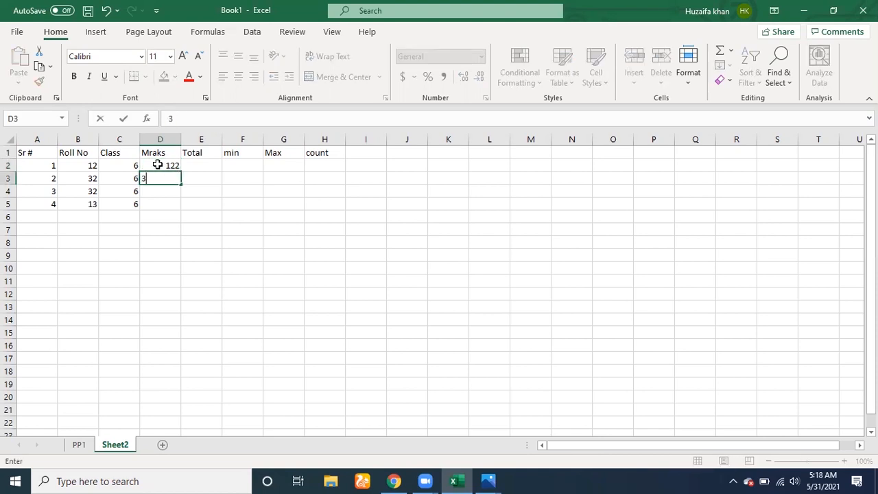
pyautogui.press('Return')
pyautogui.write('333')
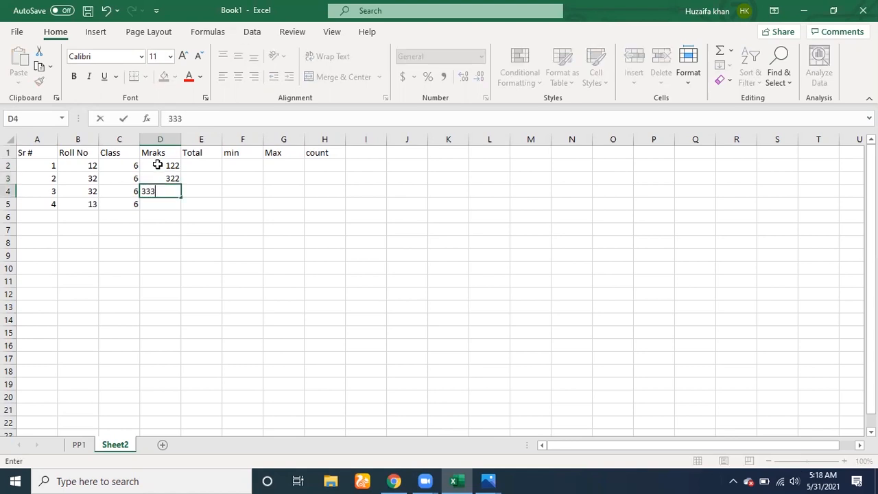
pyautogui.press('Return')
pyautogui.write('243')
pyautogui.press('Return')
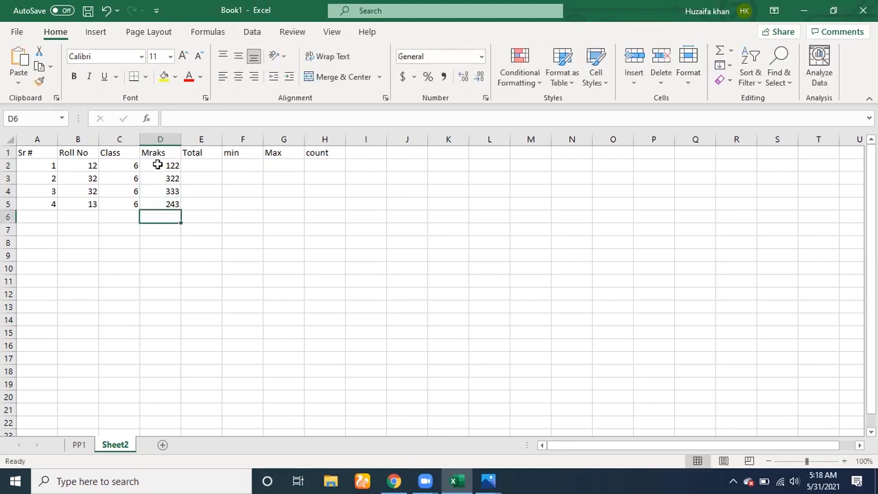
# - Replace the heading in cell E1 with "2nd Marks" and widen column E slightly to fit it
pyautogui.click(202, 152)
pyautogui.press('BackSpace')
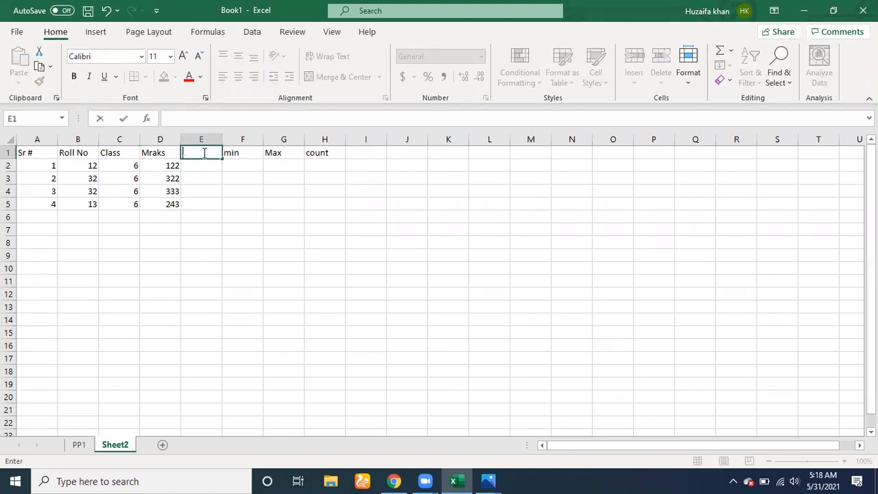
pyautogui.write('2nd Marks')
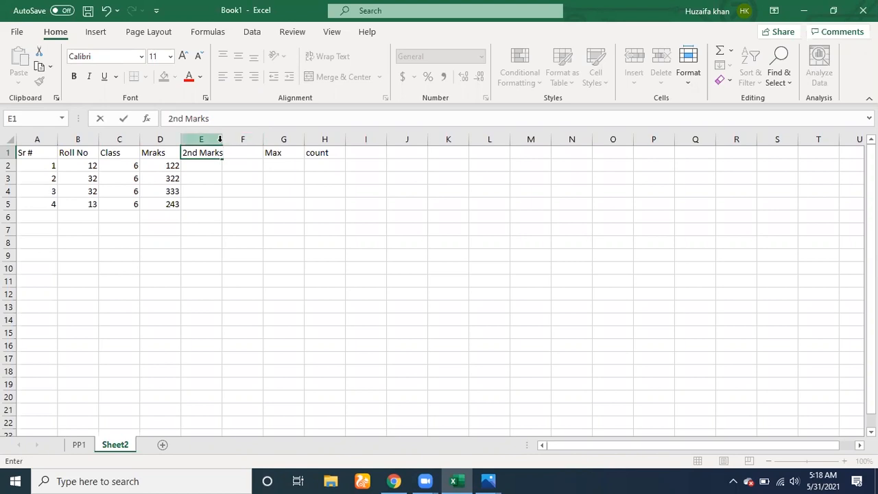
pyautogui.press('Return')
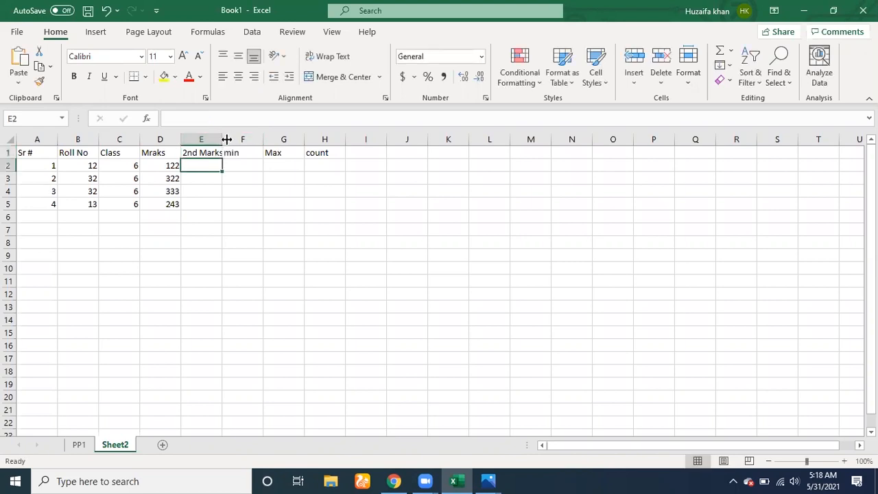
pyautogui.moveTo(226, 139); pyautogui.dragTo(228, 139)
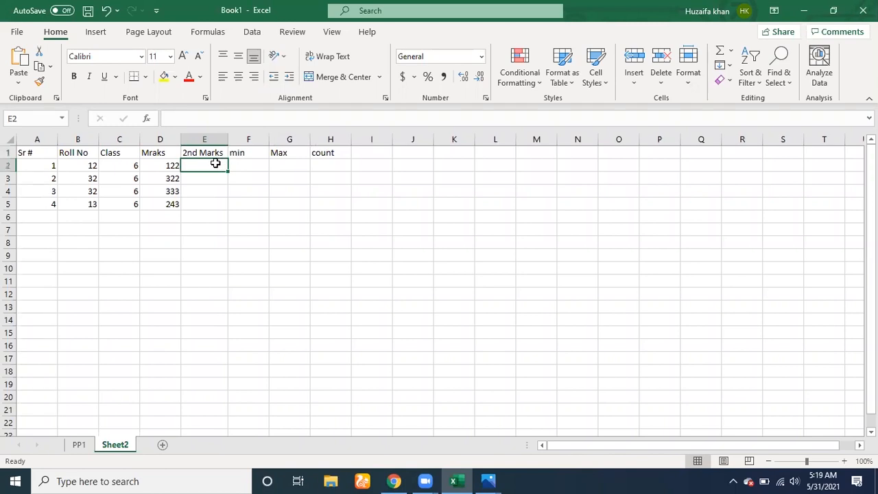
pyautogui.write('12')
pyautogui.press('Return')
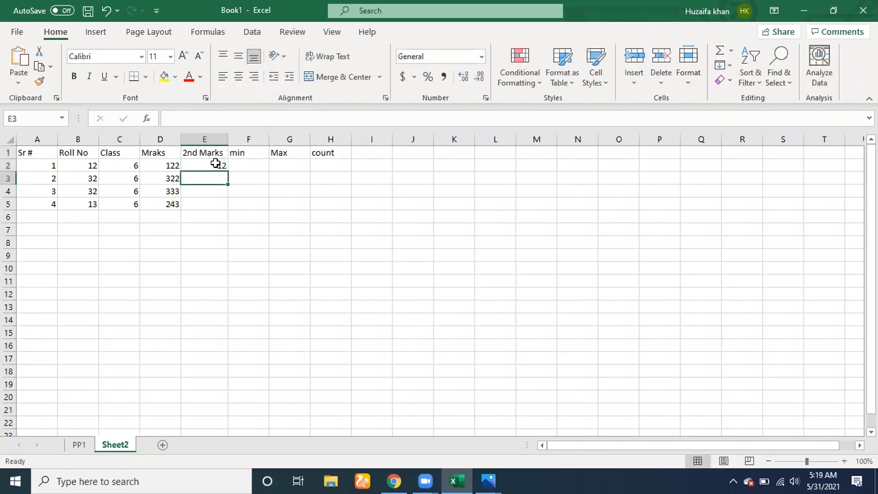
pyautogui.click(215, 165)
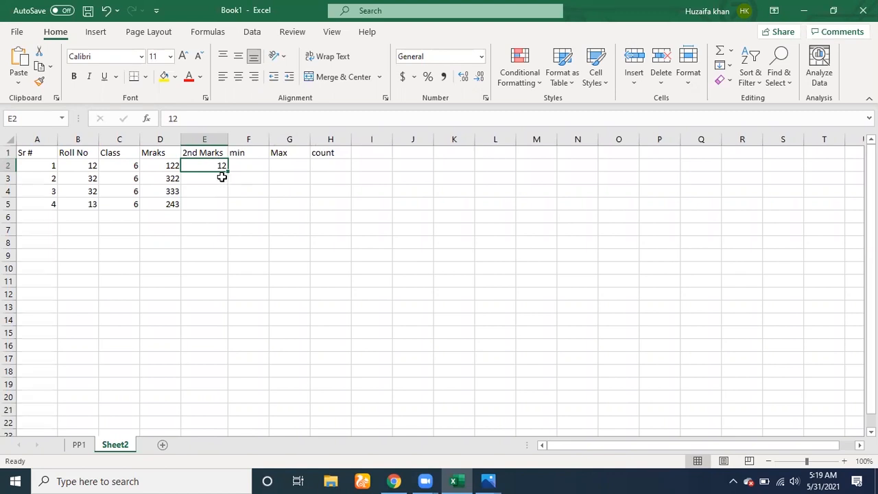
# - Enter the second marks 222, 332, 322 and 332 in cells E2 to E5
pyautogui.write('222')
pyautogui.press('Return')
pyautogui.write('333')
pyautogui.press('Return')
pyautogui.write('3')
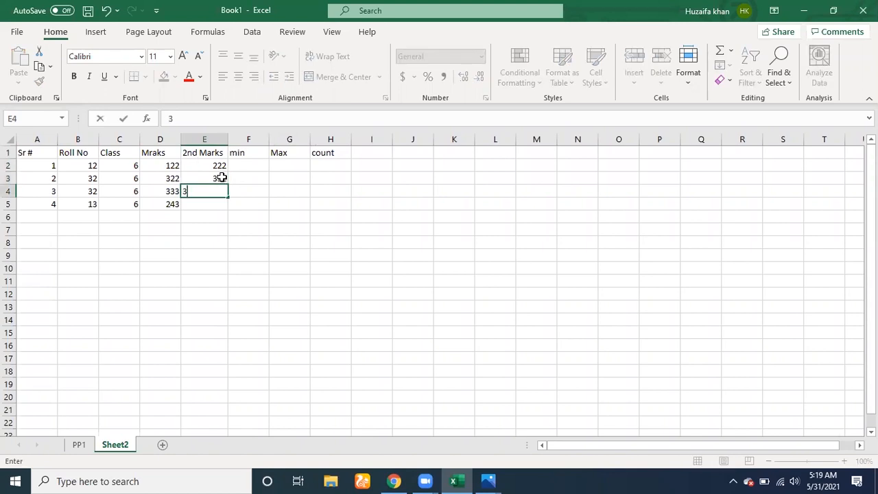
pyautogui.write('22')
pyautogui.press('Return')
pyautogui.write('332')
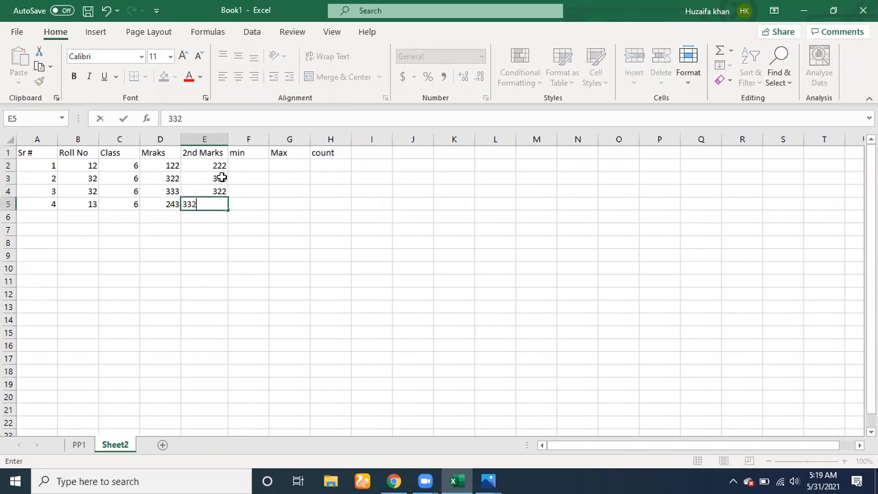
pyautogui.press('Return')
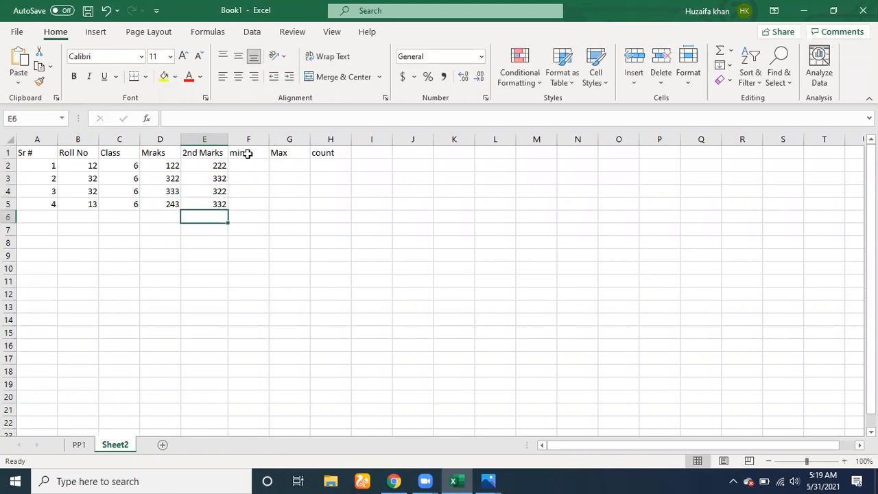
# - Replace the heading in cell F1 with "Total"
pyautogui.click(248, 153)
pyautogui.press('BackSpace')
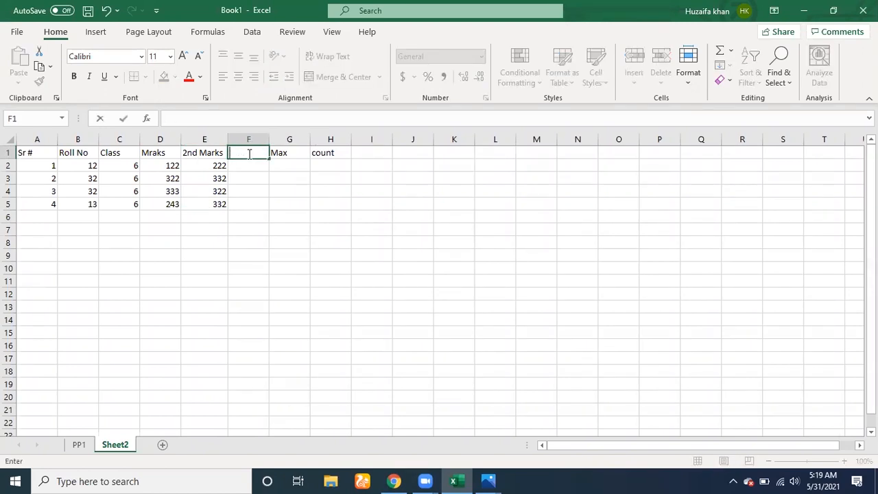
pyautogui.write('Total')
# - Try to total the marks in cell F2 with a SUM formula over the range D1:E2
pyautogui.click(241, 167)
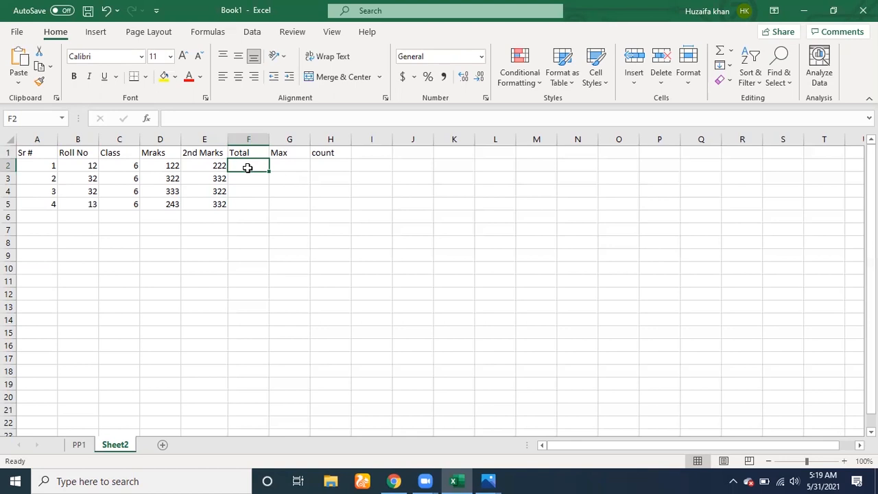
pyautogui.write('=')
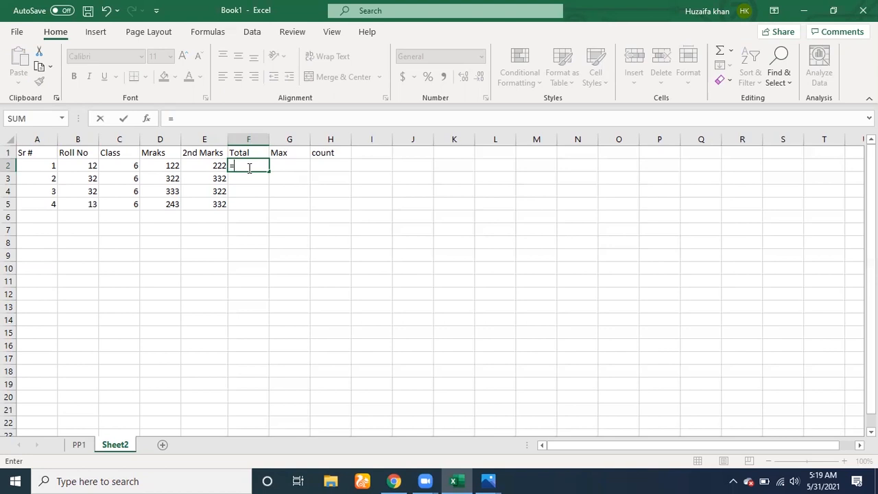
pyautogui.write('sum')
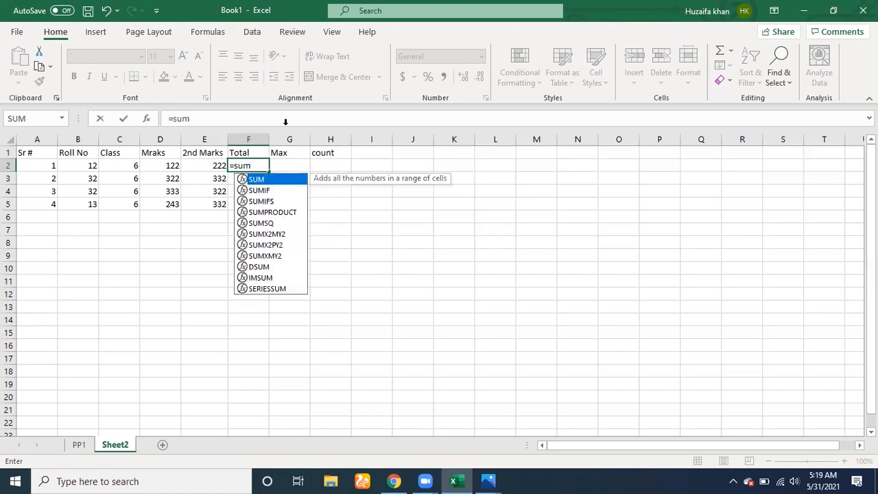
pyautogui.doubleClick(257, 180)
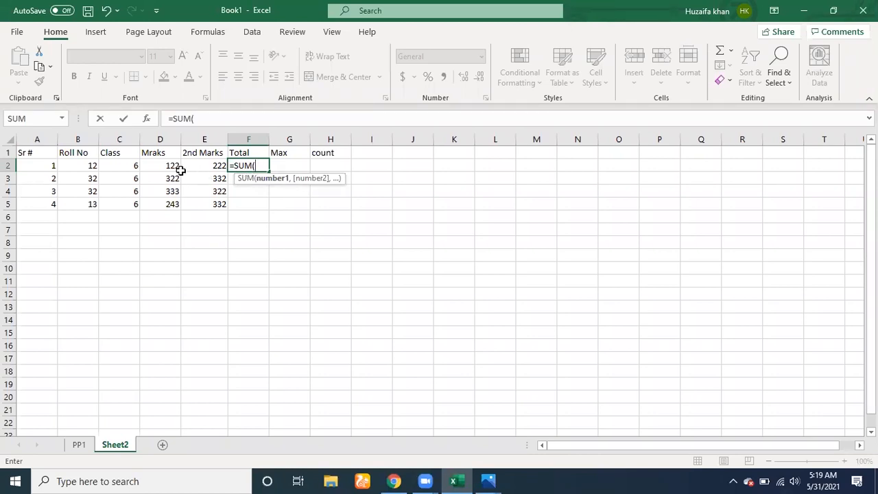
pyautogui.moveTo(146, 154); pyautogui.dragTo(232, 149)
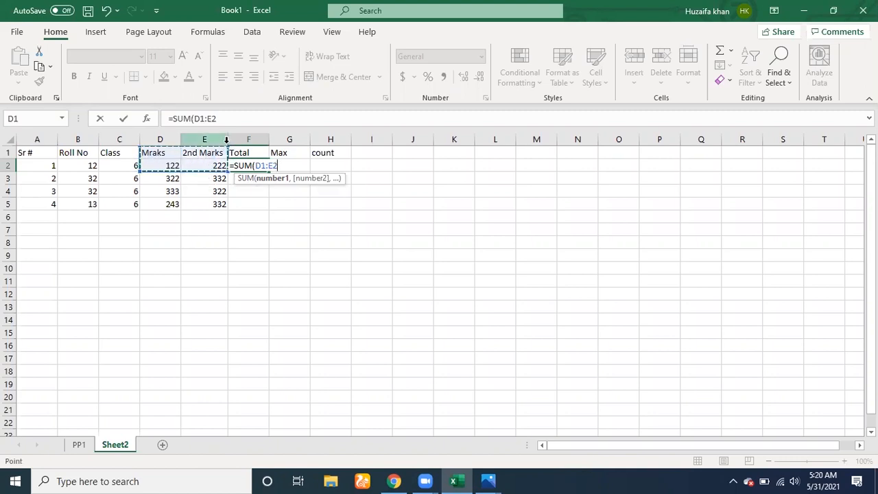
pyautogui.click(228, 162)
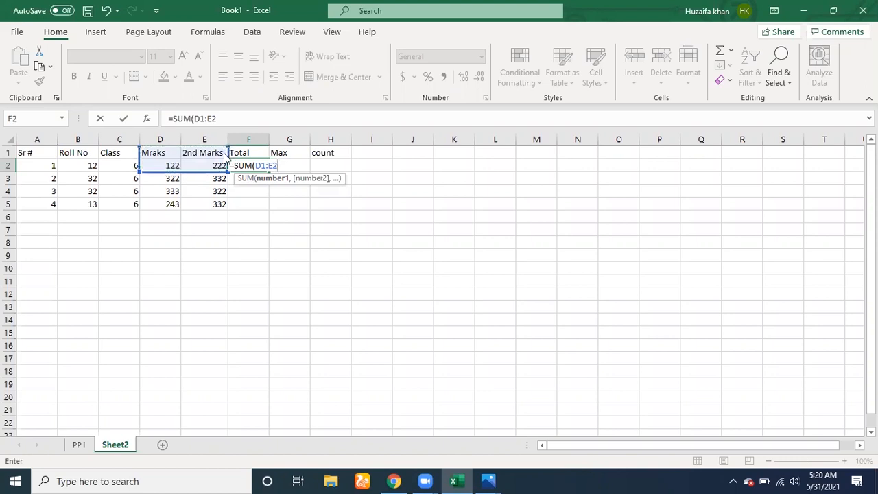
pyautogui.click(234, 166)
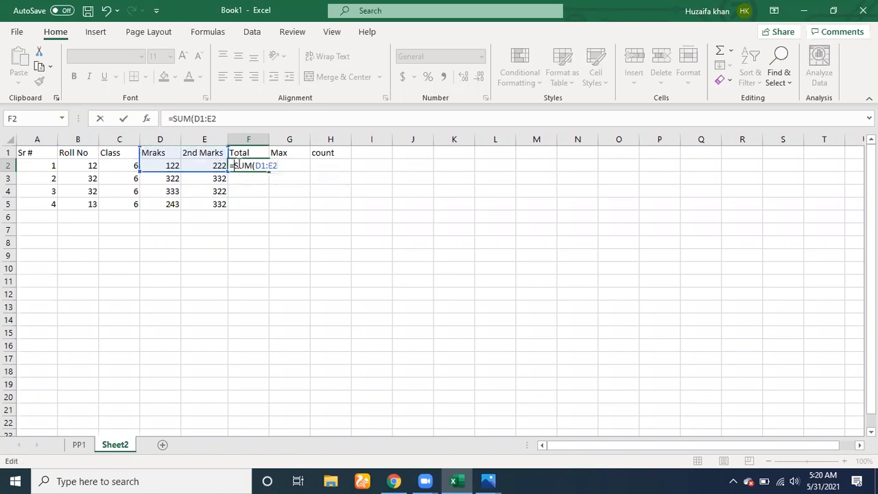
pyautogui.click(280, 166)
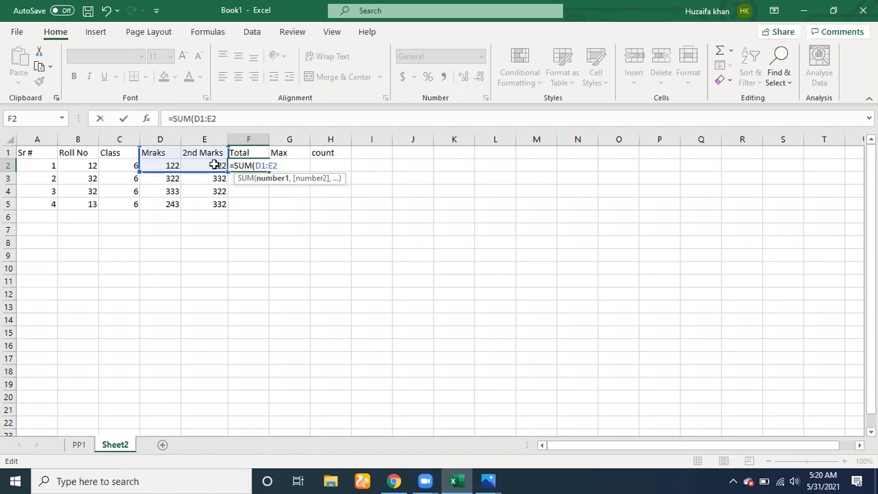
# - Try to replace the formula in cell F2 with =D2:E2), rejecting the suggested correction
pyautogui.doubleClick(288, 169)
pyautogui.moveTo(289, 170); pyautogui.dragTo(190, 155)
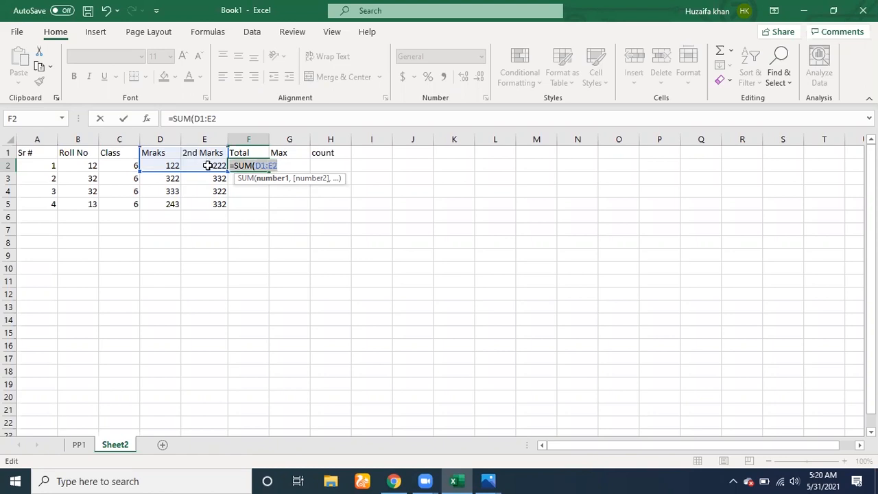
pyautogui.click(209, 166)
pyautogui.click(216, 217)
pyautogui.click(216, 239)
pyautogui.click(171, 165)
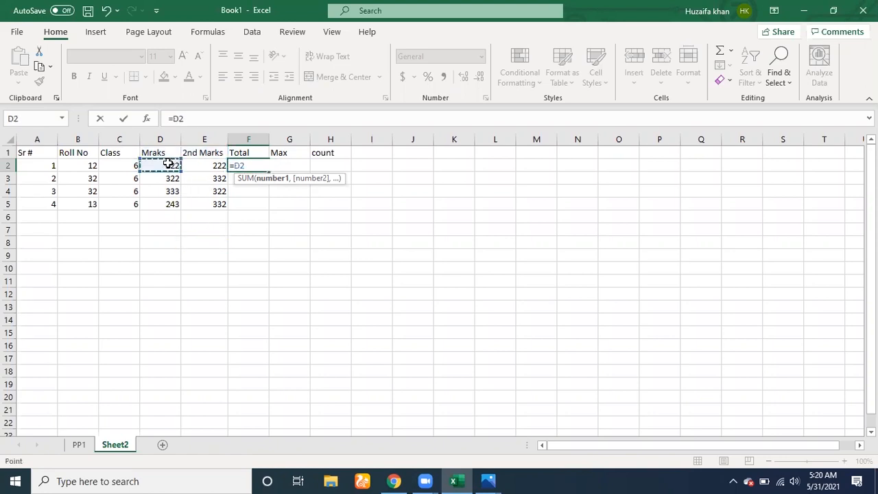
pyautogui.moveTo(176, 166); pyautogui.dragTo(217, 166)
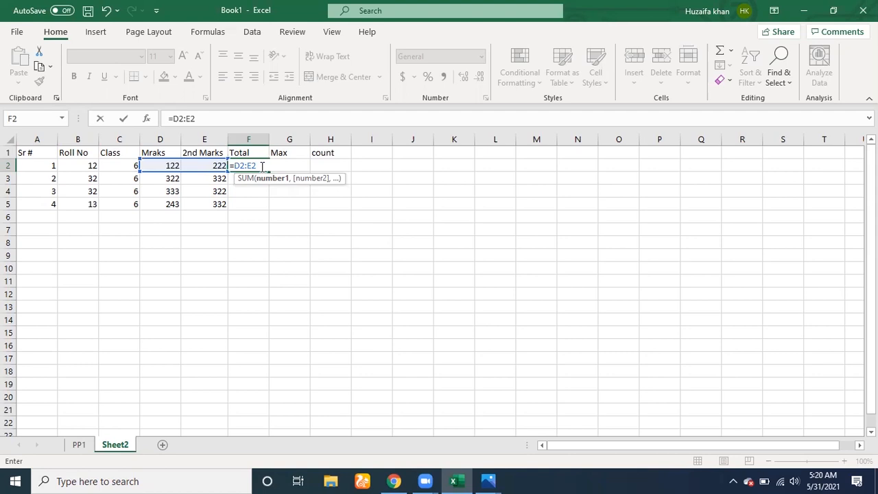
pyautogui.write(')')
pyautogui.press('Return')
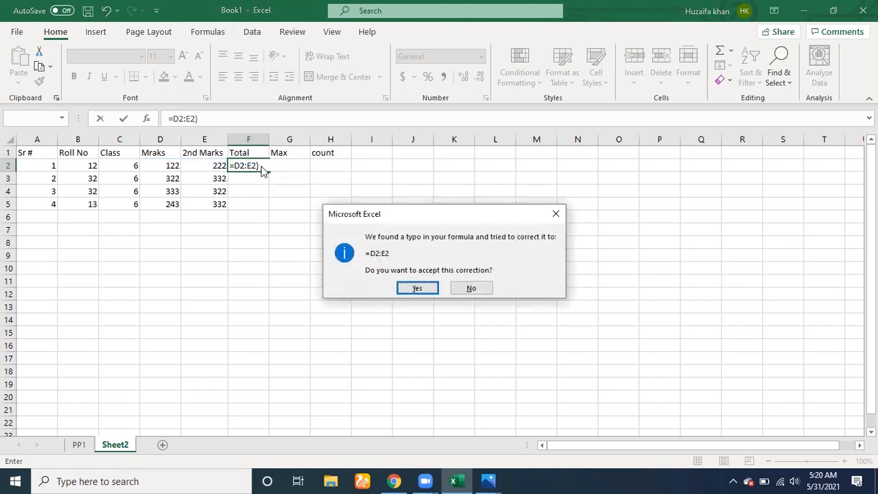
pyautogui.click(461, 287)
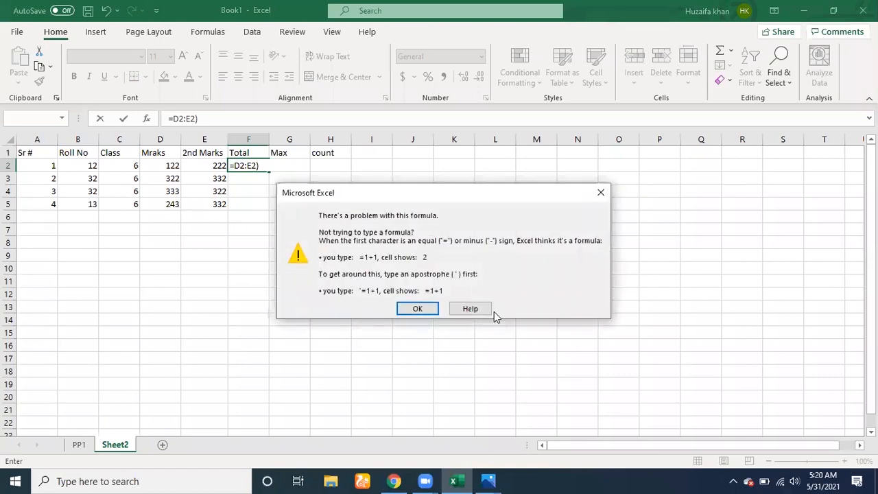
pyautogui.click(601, 192)
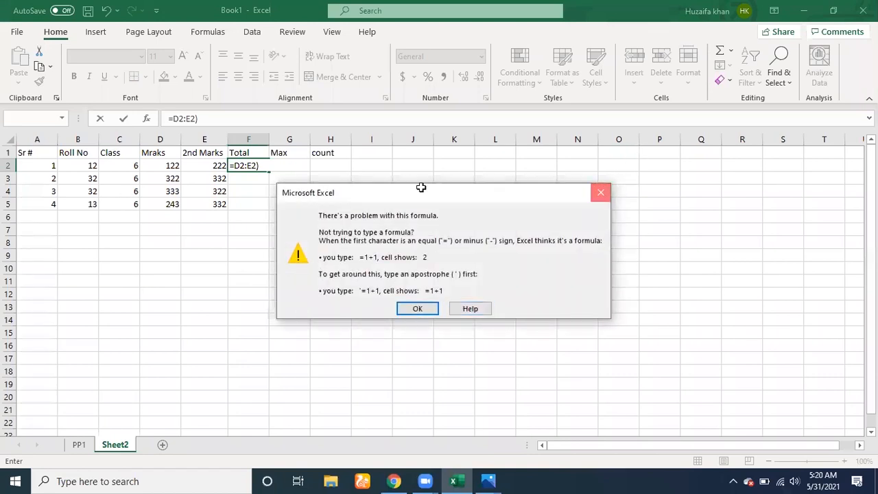
# - Enter the reference =D2:E2 in cell F2, accepting the suggested formula correction and dismissing the spill notice
pyautogui.click(245, 177)
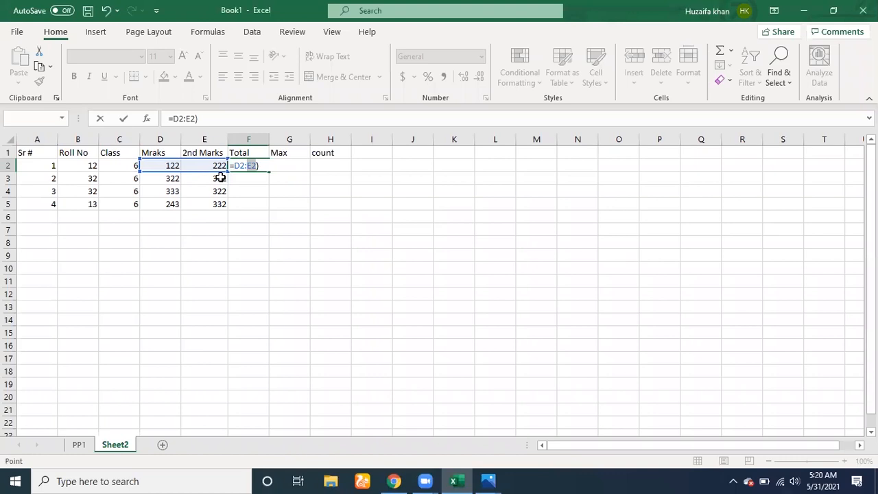
pyautogui.press('BackSpace')
pyautogui.press('BackSpace')
pyautogui.press('BackSpace')
pyautogui.moveTo(206, 176); pyautogui.dragTo(215, 176)
pyautogui.press('Return')
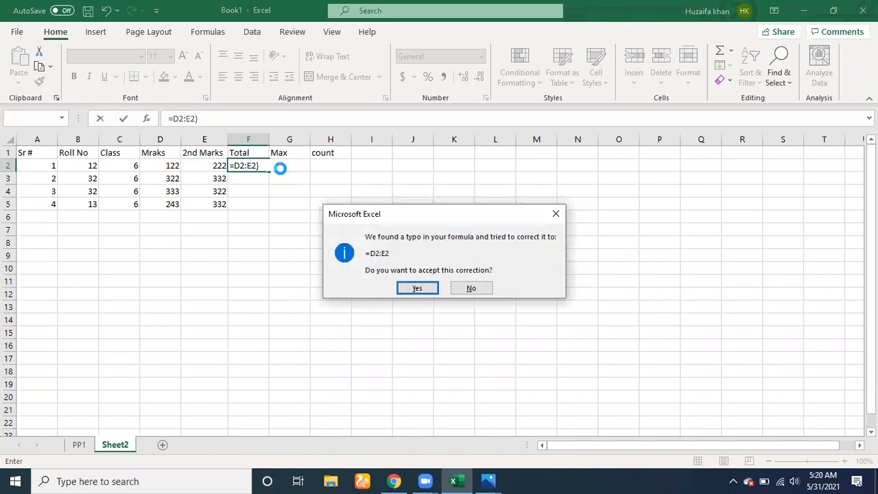
pyautogui.press('Return')
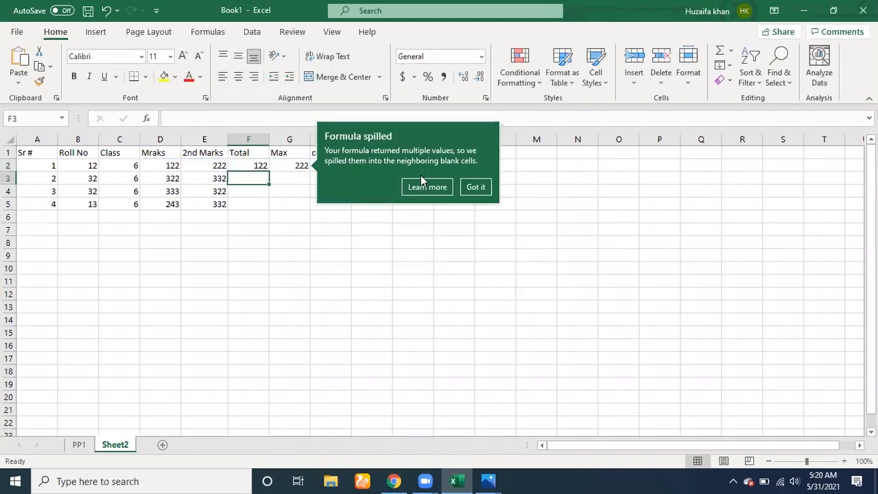
pyautogui.click(476, 186)
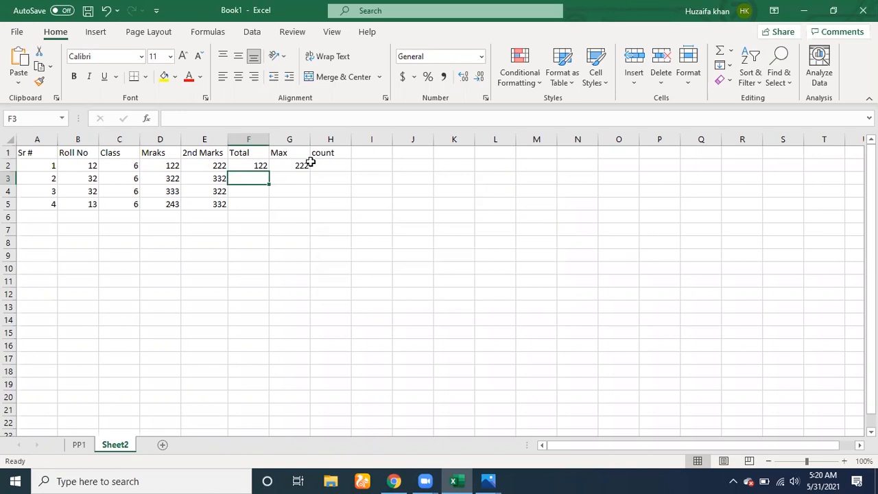
# - Try to clear the spilled value in cell G2, and empty the formula in cell F2
pyautogui.click(304, 166)
pyautogui.press('BackSpace')
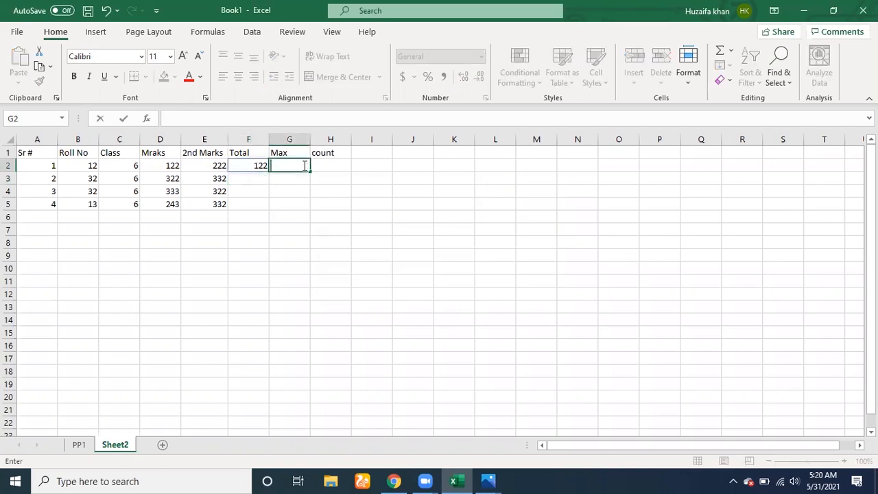
pyautogui.press('Return')
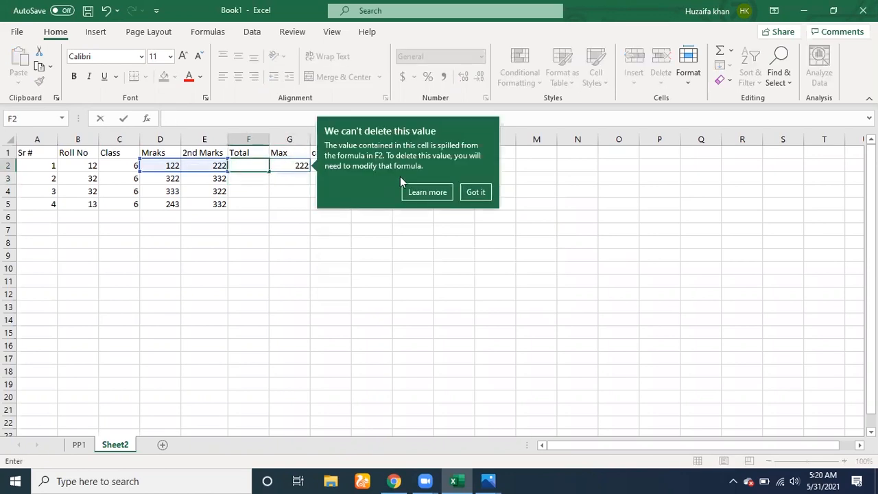
pyautogui.click(474, 194)
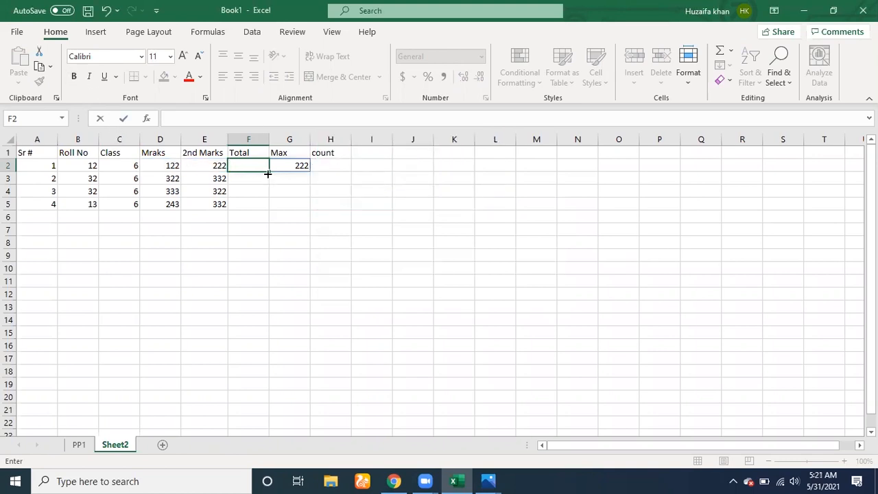
# - Enter a SUM formula over C2:D2 in cell F2 and fill it down to cell F5
pyautogui.write('=')
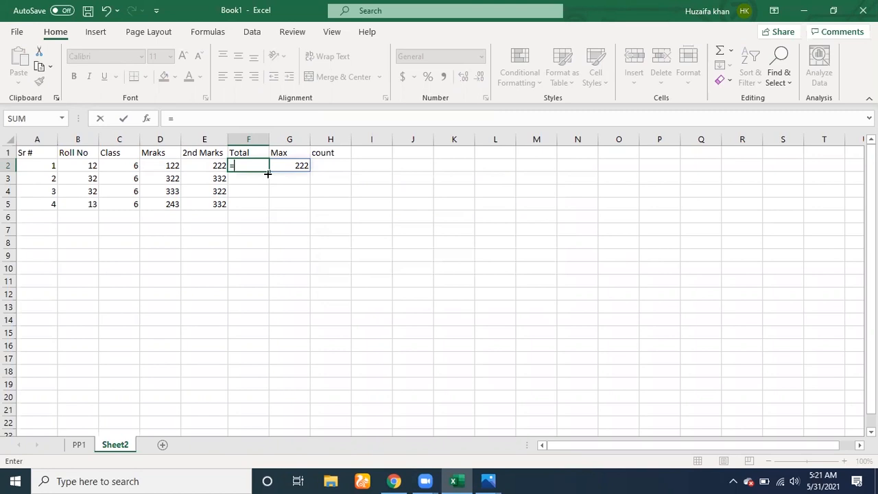
pyautogui.write('sum')
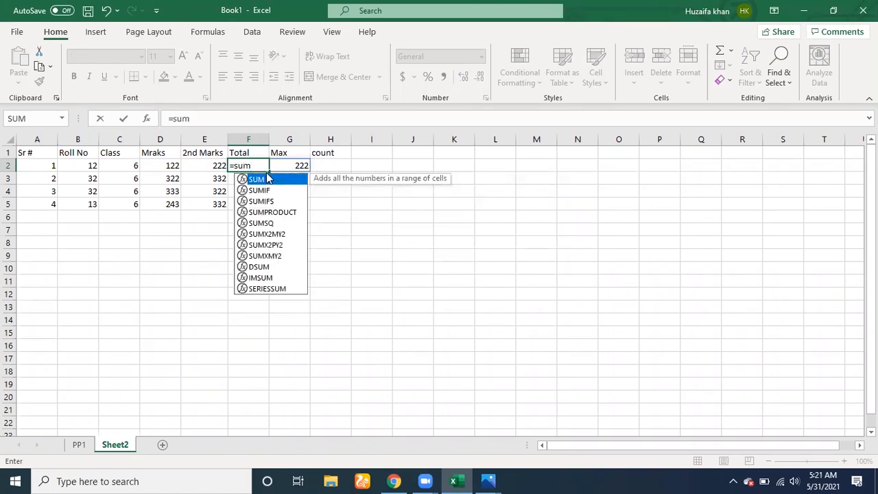
pyautogui.write('(')
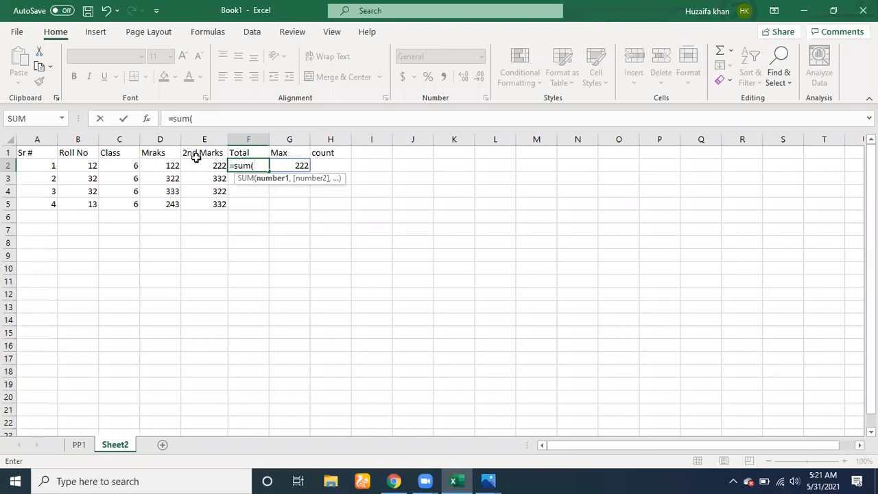
pyautogui.click(143, 162)
pyautogui.moveTo(143, 162); pyautogui.dragTo(121, 165)
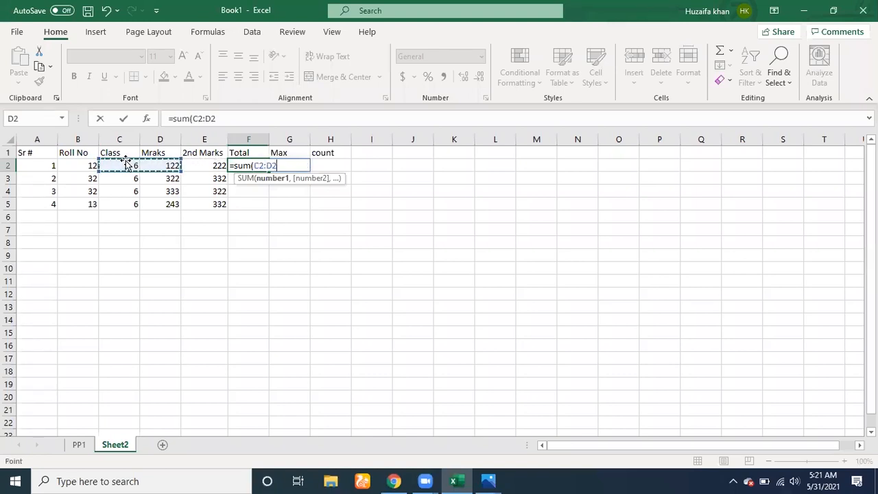
pyautogui.press('Return')
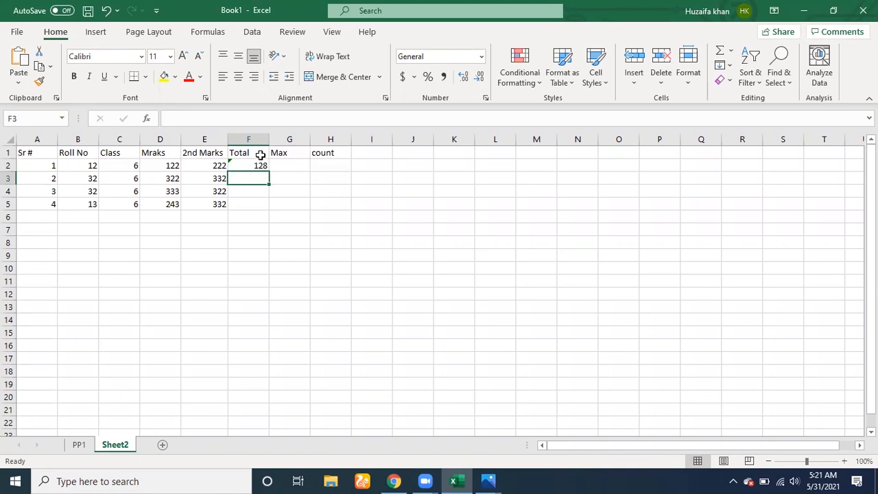
pyautogui.click(257, 165)
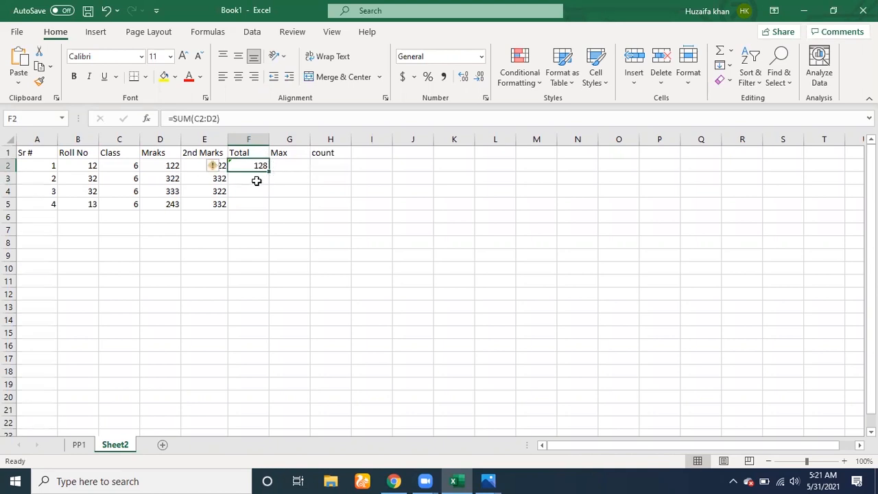
pyautogui.moveTo(266, 178); pyautogui.dragTo(266, 205)
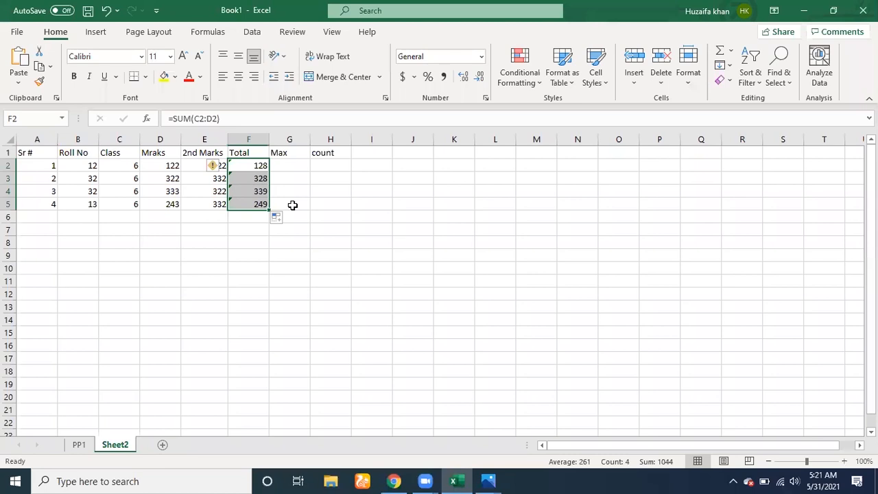
pyautogui.click(293, 205)
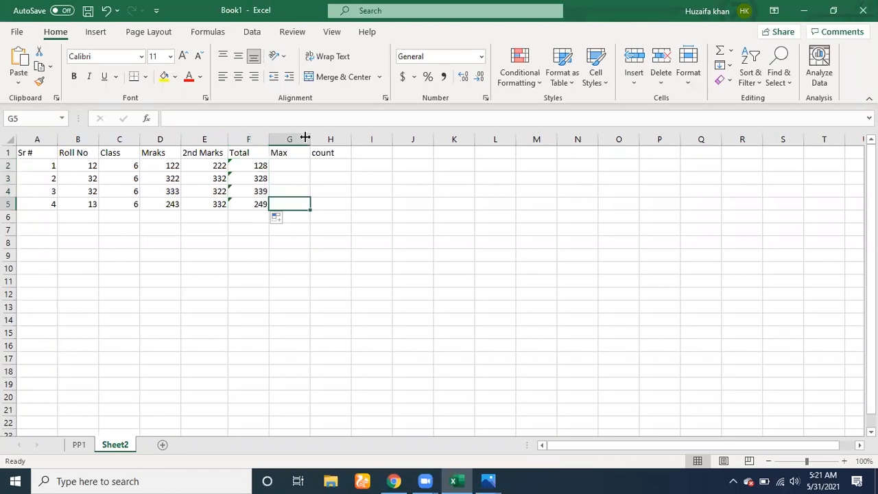
# - Enter a MAX formula over C2:E2 in cell G2 and fill it down to cell G5
pyautogui.click(291, 165)
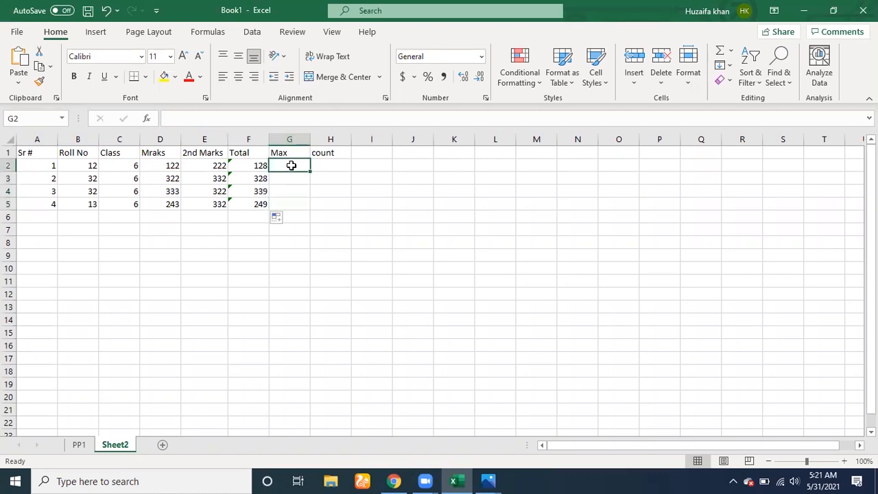
pyautogui.write('=')
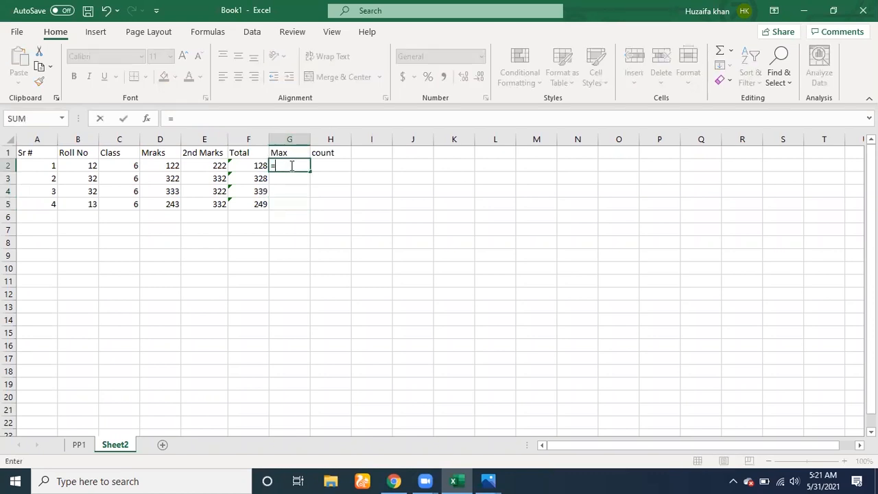
pyautogui.write('max')
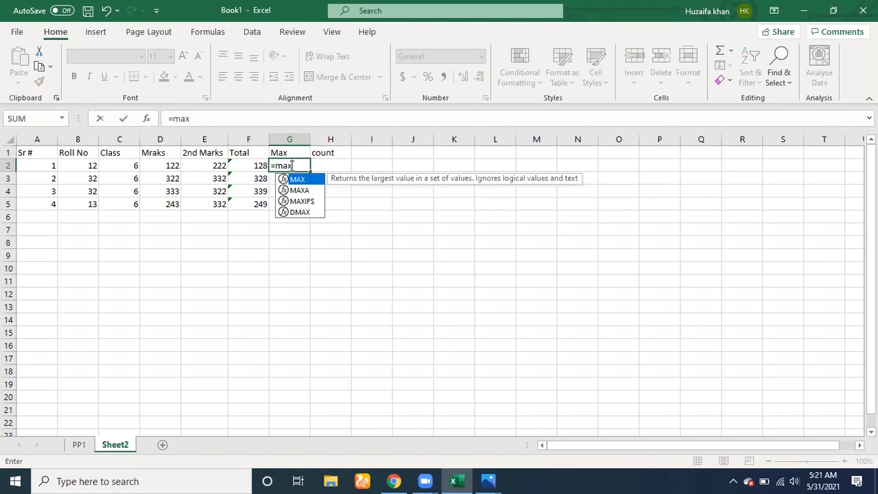
pyautogui.doubleClick(299, 180)
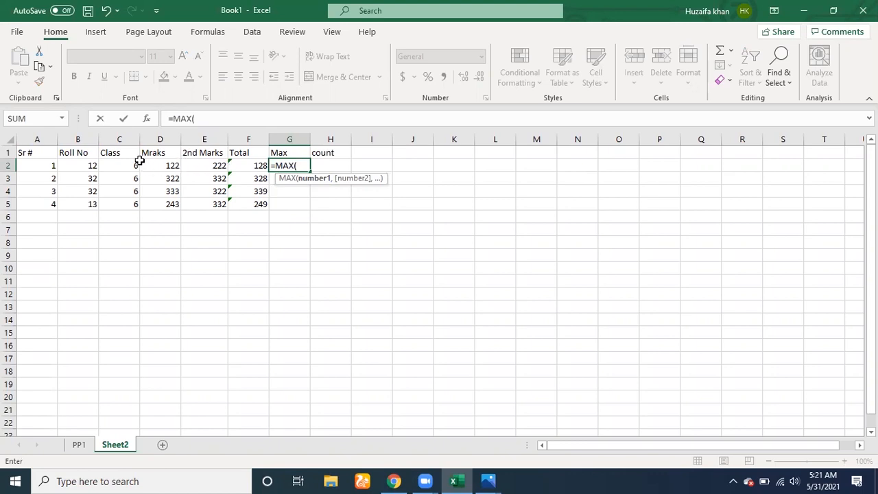
pyautogui.moveTo(135, 165); pyautogui.dragTo(204, 165)
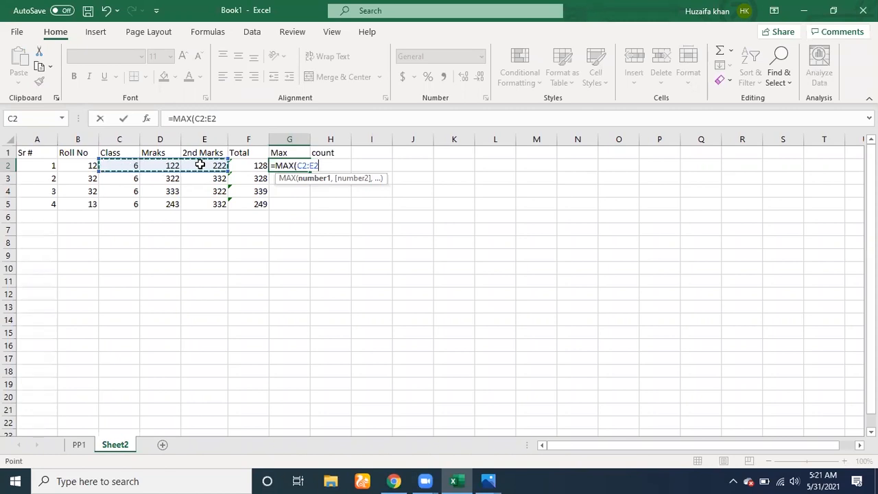
pyautogui.press('Return')
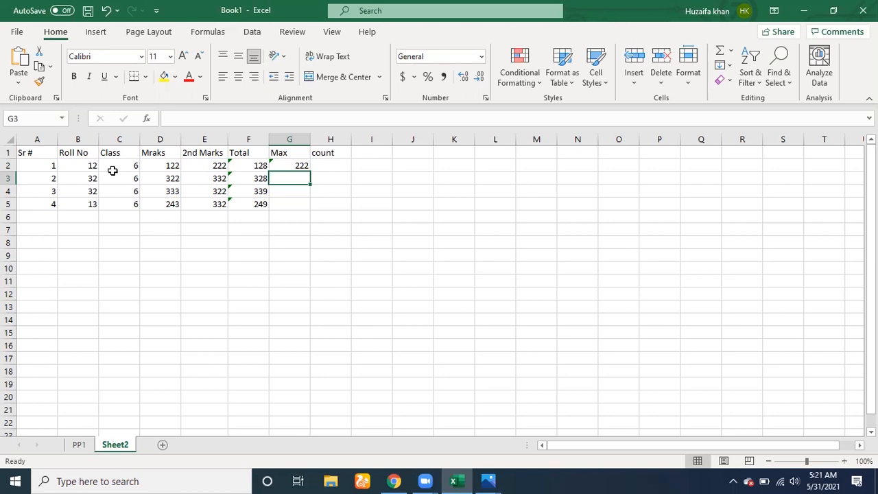
pyautogui.click(301, 166)
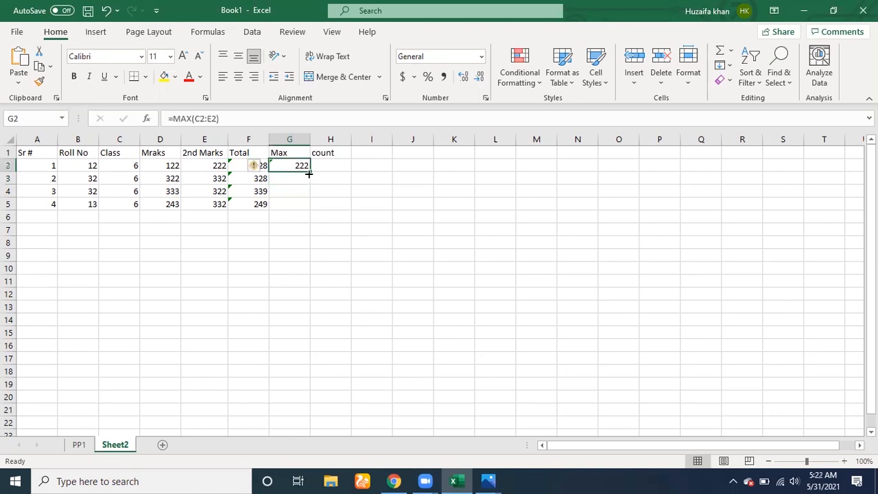
pyautogui.moveTo(309, 170); pyautogui.dragTo(312, 205)
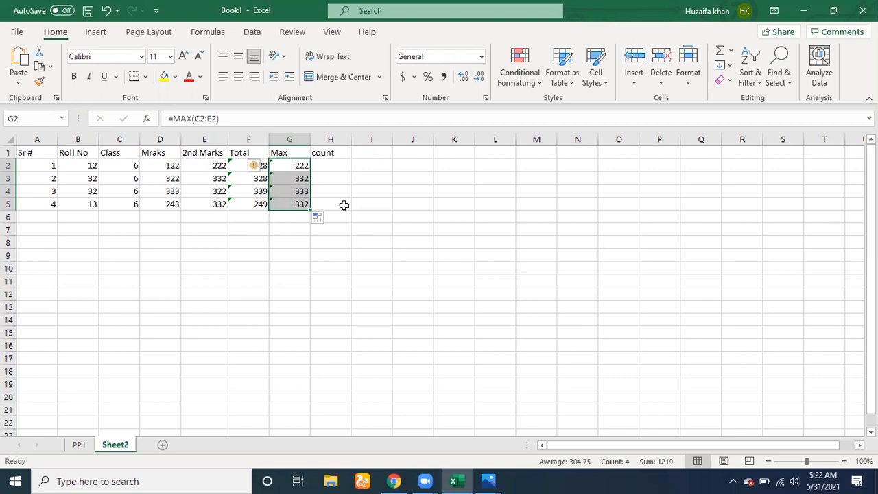
# - Enter a COUNT formula over the range C2:E2 in cell H2
pyautogui.click(334, 168)
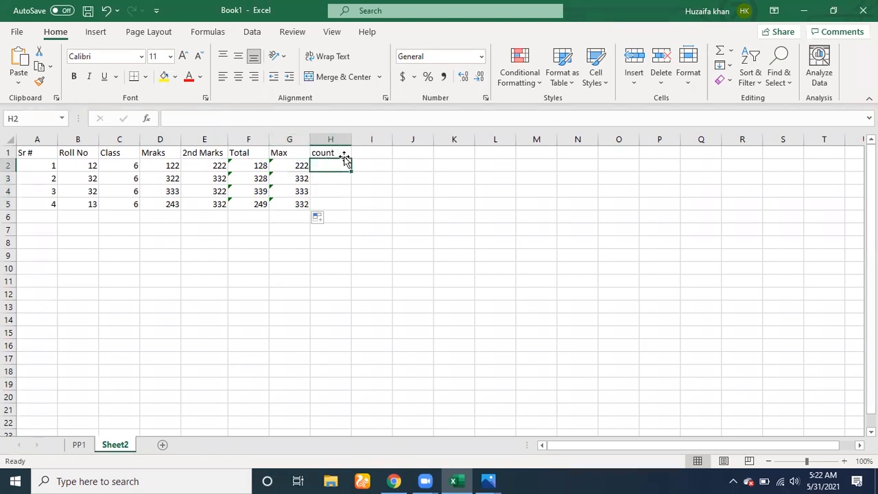
pyautogui.write('=')
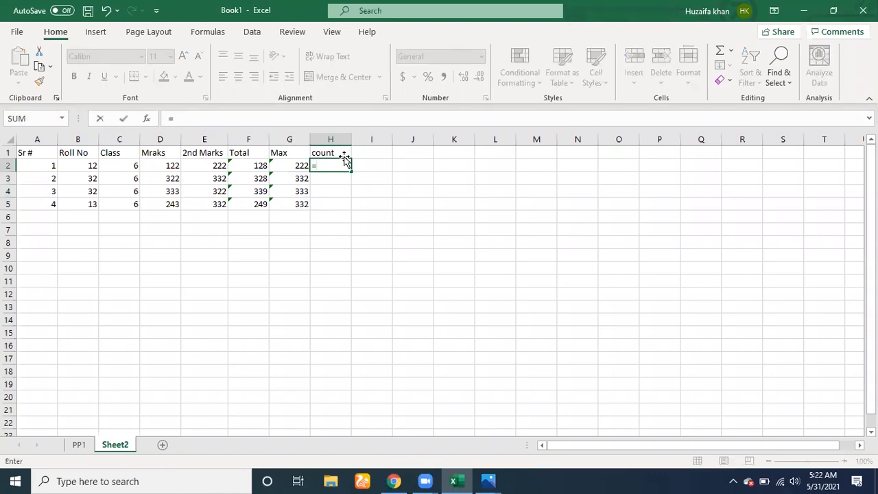
pyautogui.write('co')
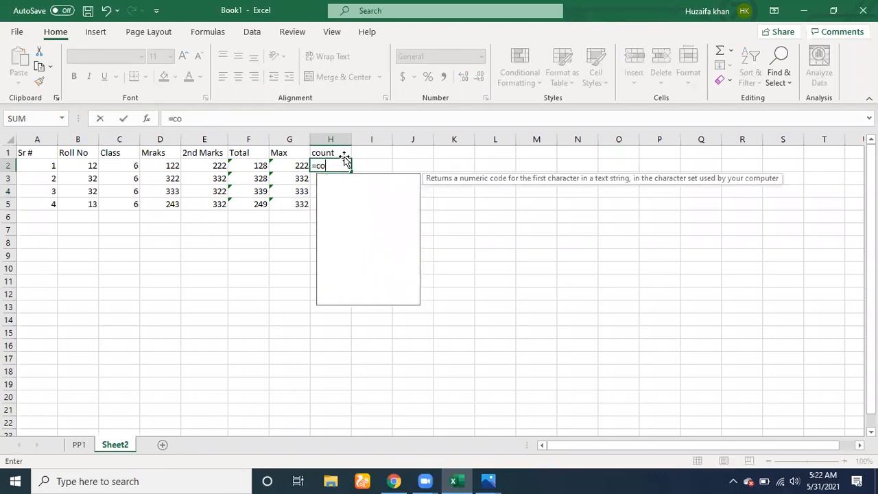
pyautogui.write('unt')
pyautogui.doubleClick(345, 180)
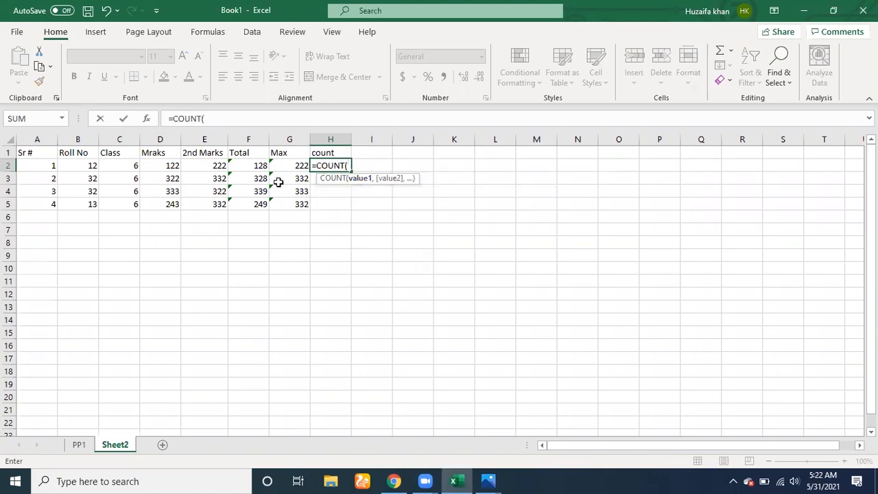
pyautogui.moveTo(103, 165); pyautogui.dragTo(224, 167)
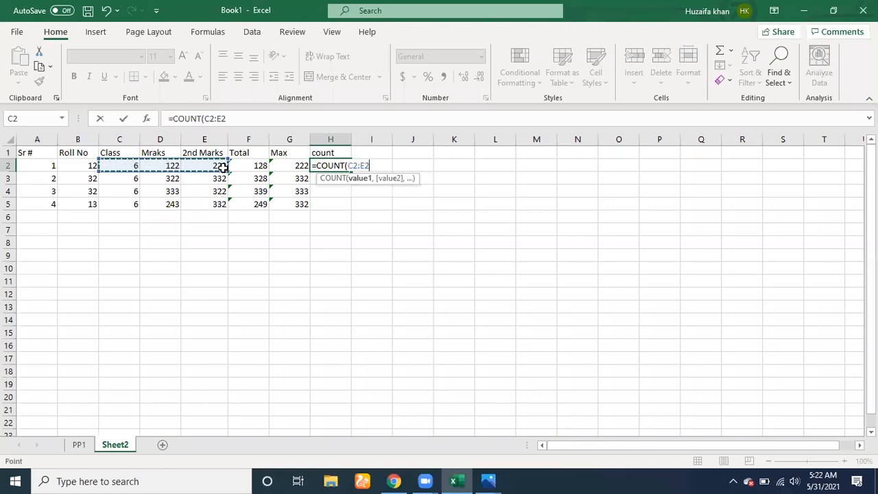
pyautogui.press('Return')
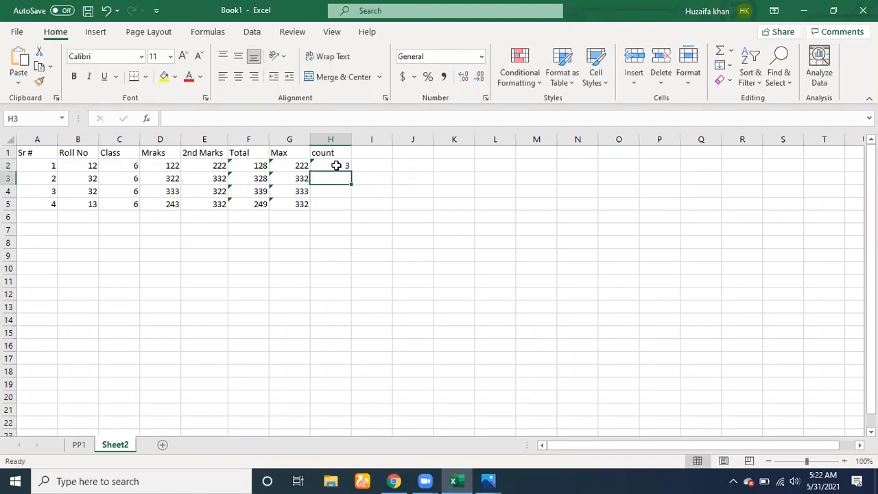
# - Fill the COUNT formula from cell H2 down to H5 and add the heading "Aver" in cell I1
pyautogui.click(336, 166)
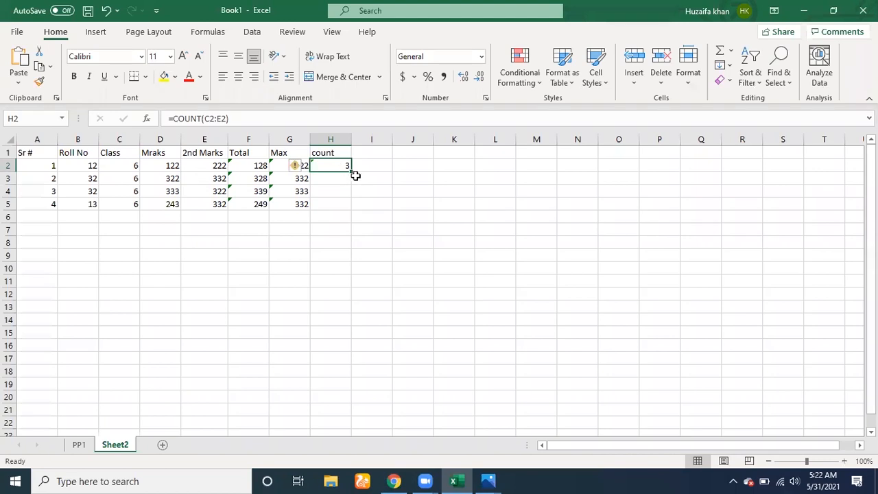
pyautogui.moveTo(350, 172); pyautogui.dragTo(352, 212)
pyautogui.click(372, 155)
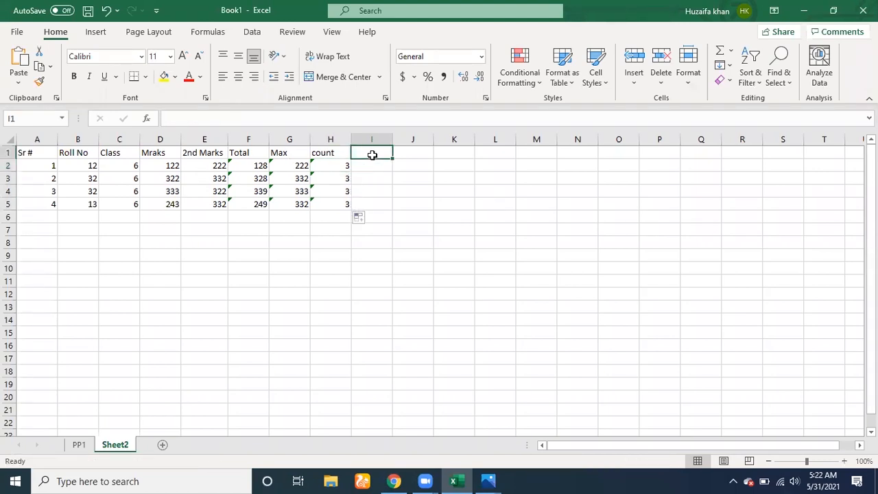
pyautogui.write('Aver')
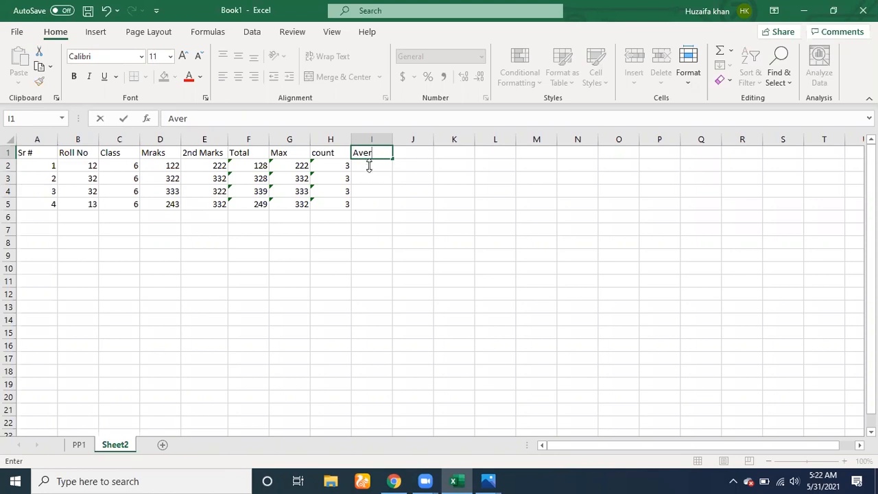
# - Enter an AVERAGE formula over D2:E2 in cell I2 and fill it down to cell I5
pyautogui.click(384, 166)
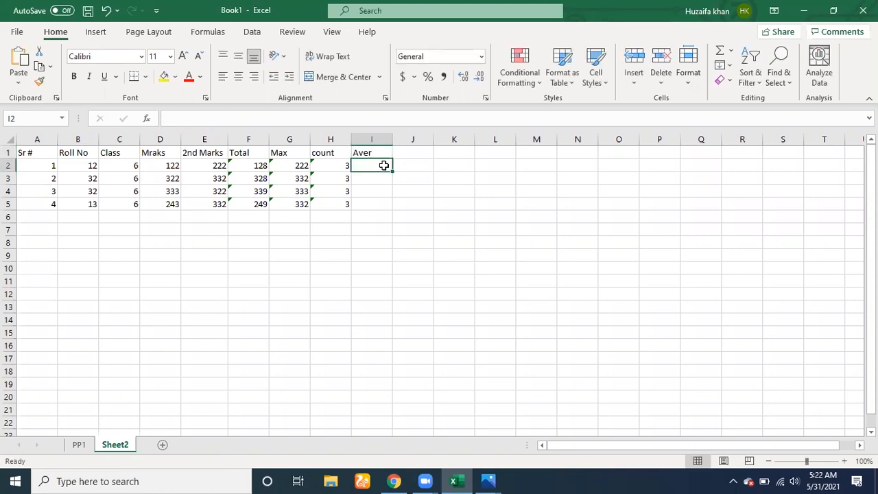
pyautogui.write('=')
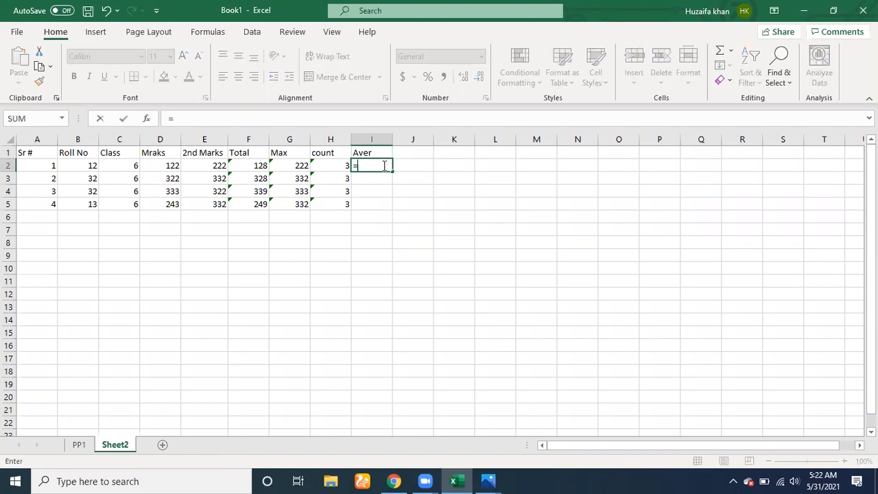
pyautogui.write('A')
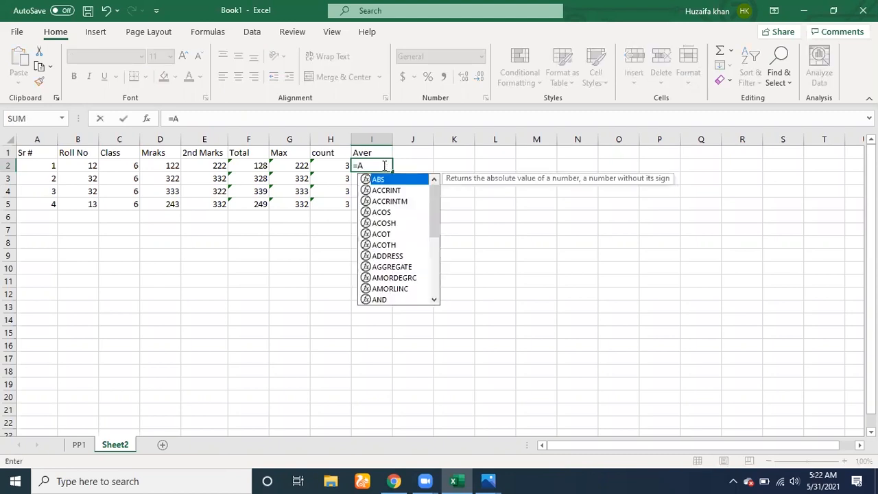
pyautogui.write('VE')
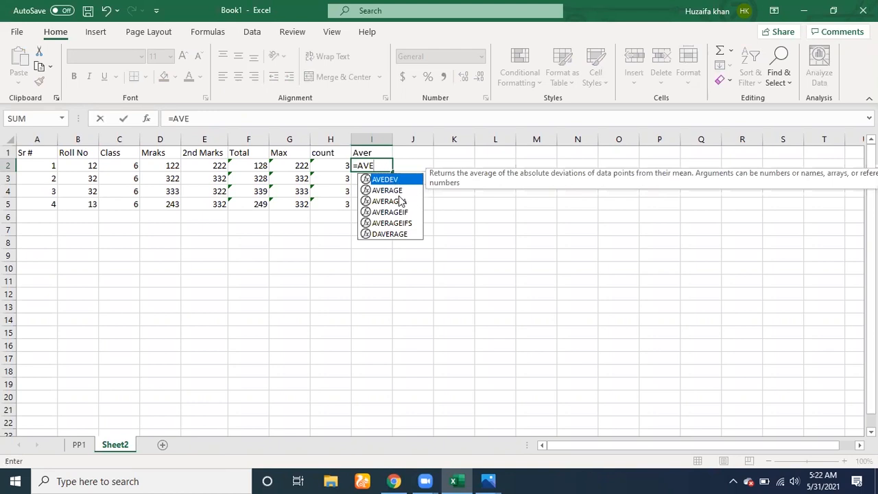
pyautogui.press('BackSpace')
pyautogui.press('BackSpace')
pyautogui.press('Escape')
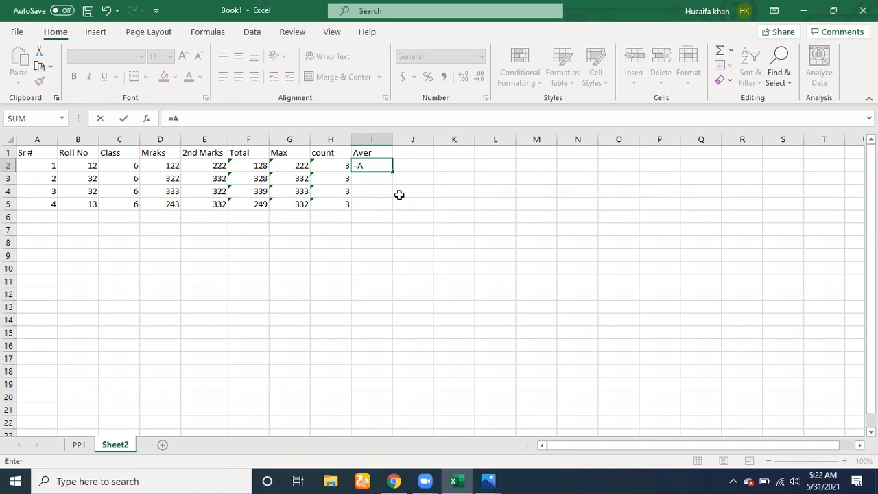
pyautogui.write('ve')
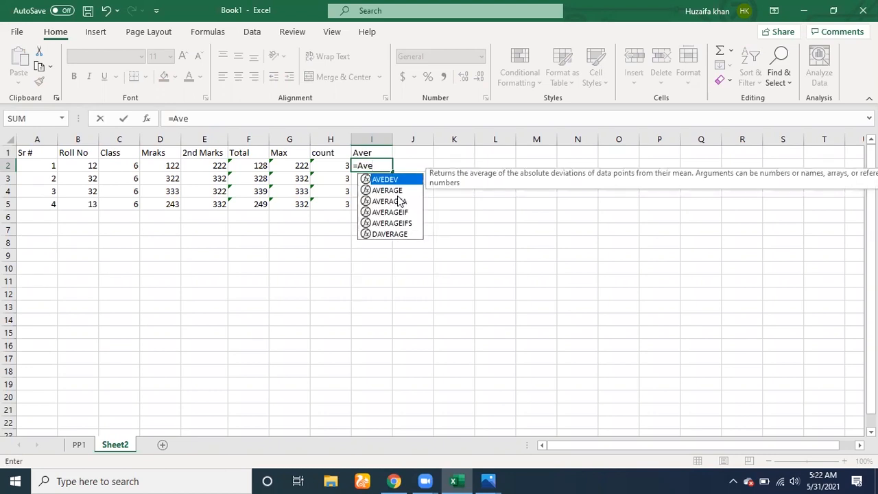
pyautogui.press('BackSpace')
pyautogui.write('r')
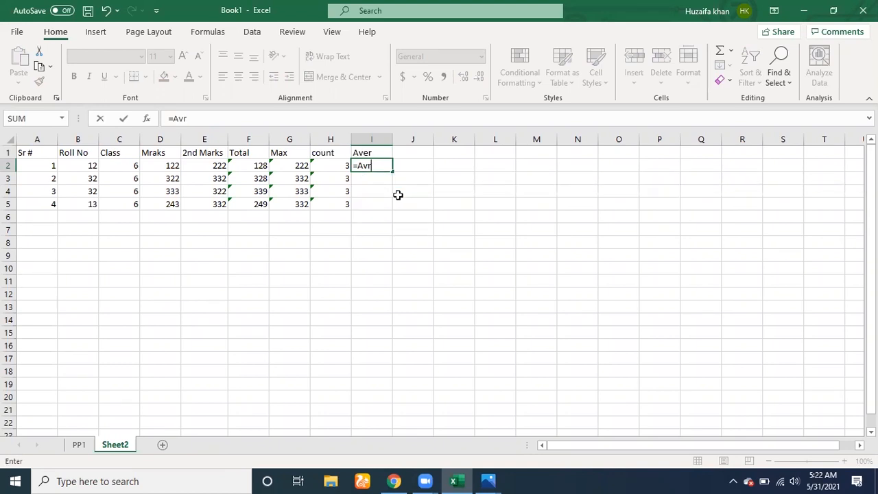
pyautogui.press('BackSpace')
pyautogui.write('e')
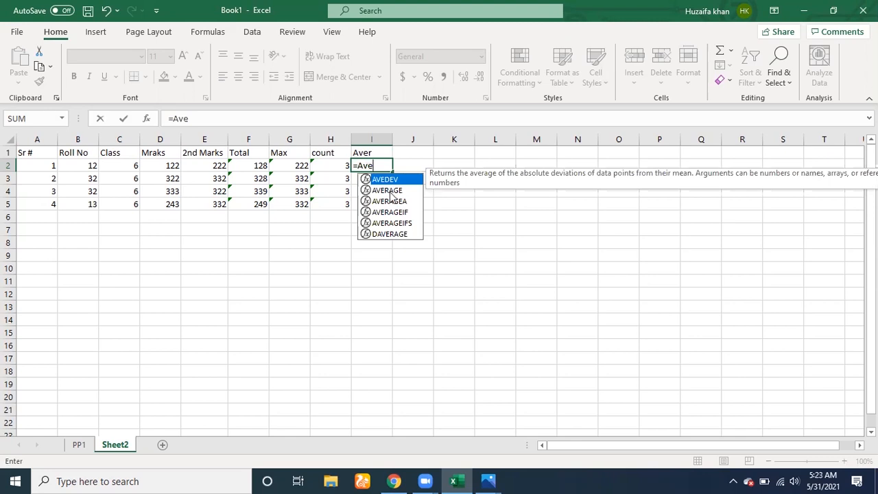
pyautogui.click(390, 192)
pyautogui.doubleClick(390, 192)
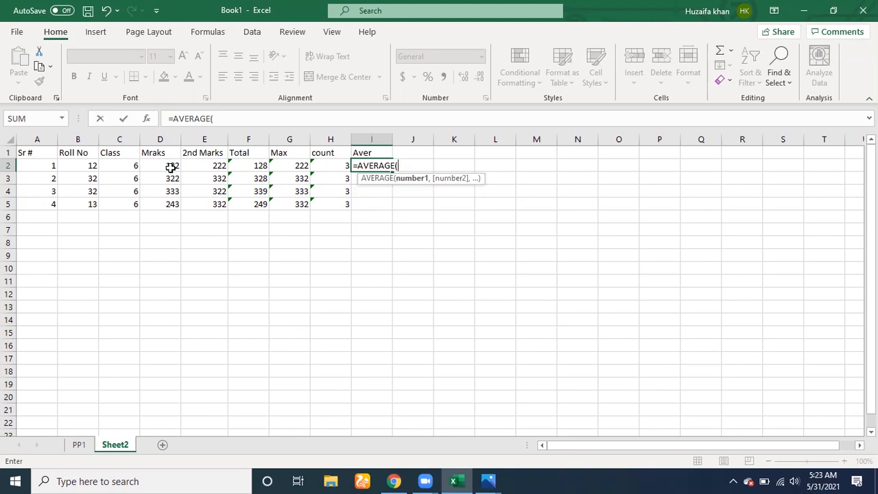
pyautogui.moveTo(172, 167); pyautogui.dragTo(219, 167)
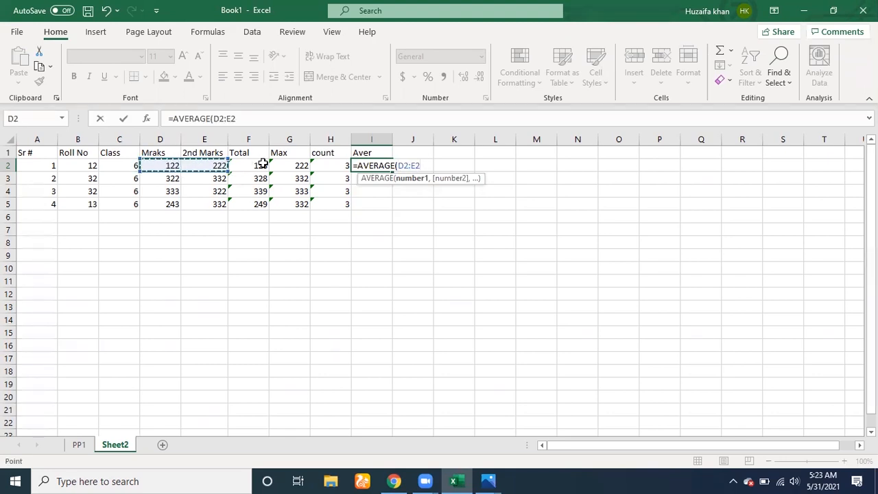
pyautogui.press('Return')
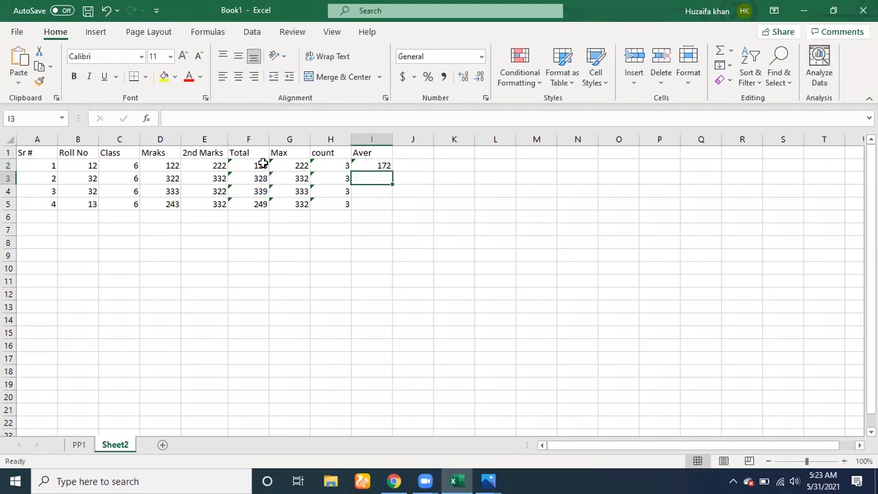
pyautogui.click(378, 165)
pyautogui.moveTo(390, 200); pyautogui.dragTo(391, 210)
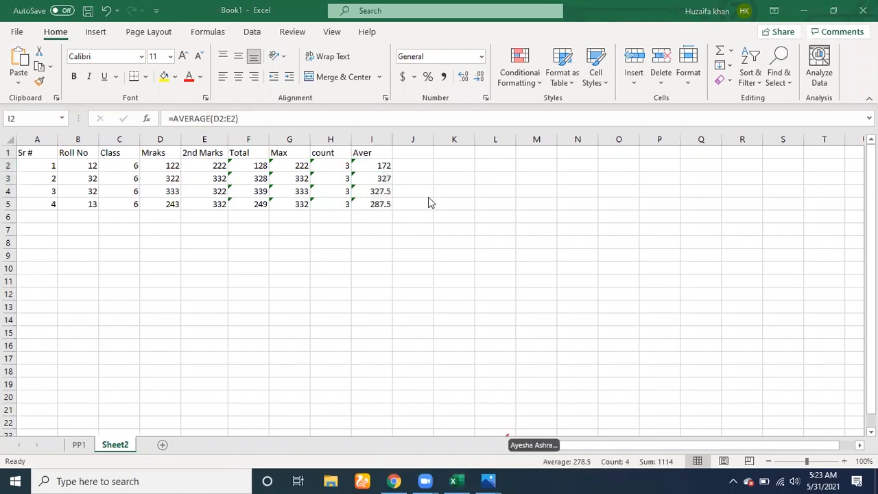
# - Fill the average formulas in I2:I5 backwards across the table rows to column A
pyautogui.click(393, 210)
pyautogui.moveTo(394, 210); pyautogui.dragTo(8, 84)
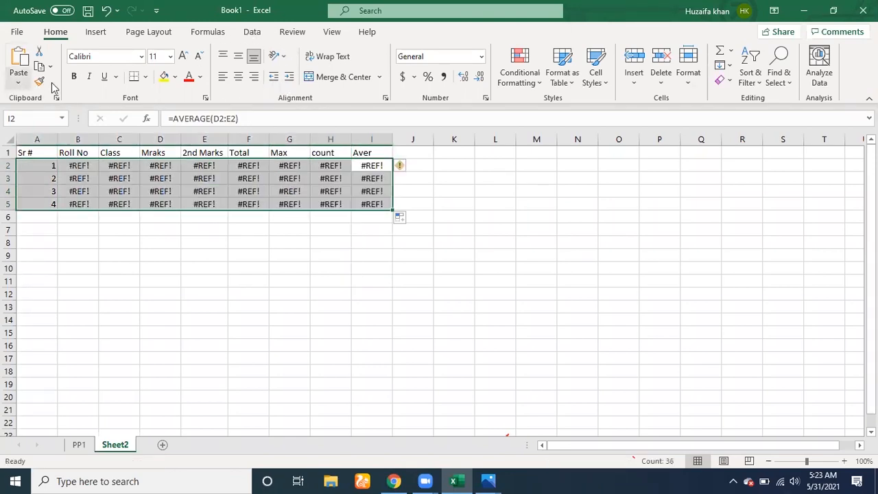
pyautogui.click(406, 218)
pyautogui.click(451, 217)
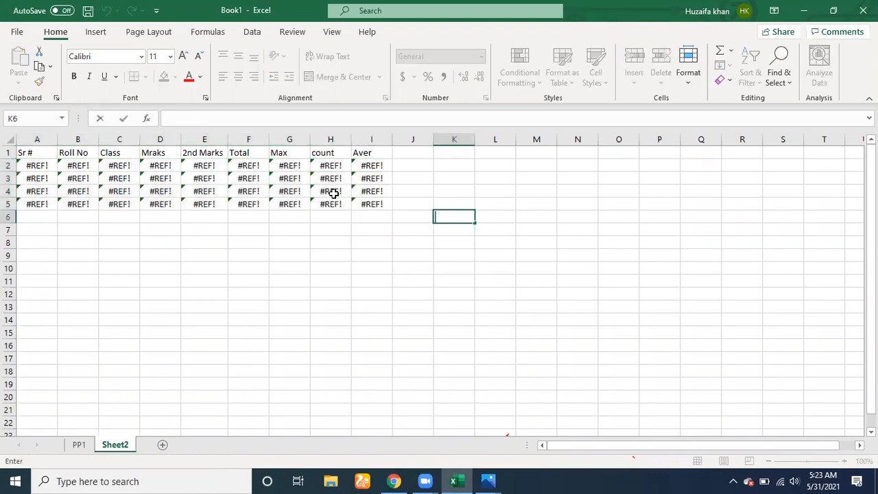
pyautogui.click(353, 202)
pyautogui.moveTo(391, 211)
pyautogui.mouseDown()
pyautogui.moveTo(31, 210)
pyautogui.moveTo(175, 212)
pyautogui.moveTo(41, 206)
pyautogui.moveTo(38, 170)
pyautogui.moveTo(5, 170)
pyautogui.moveTo(165, 177)
pyautogui.moveTo(402, 210)
pyautogui.mouseUp()
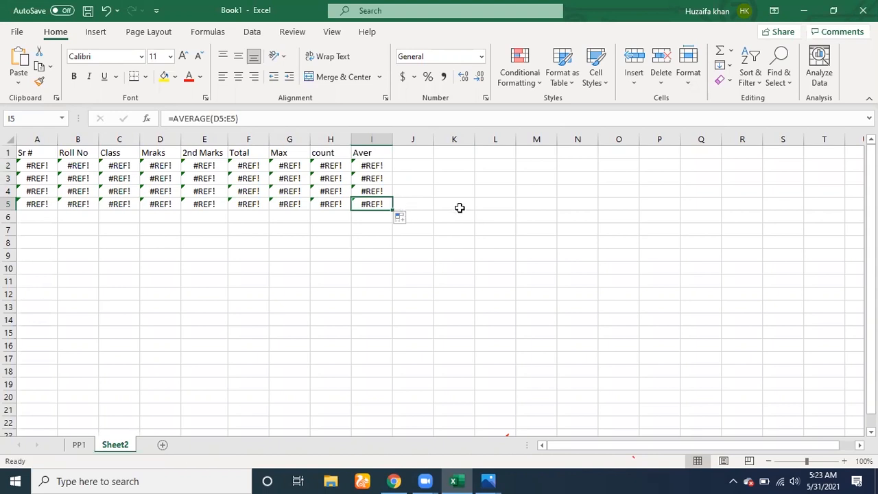
pyautogui.click(460, 208)
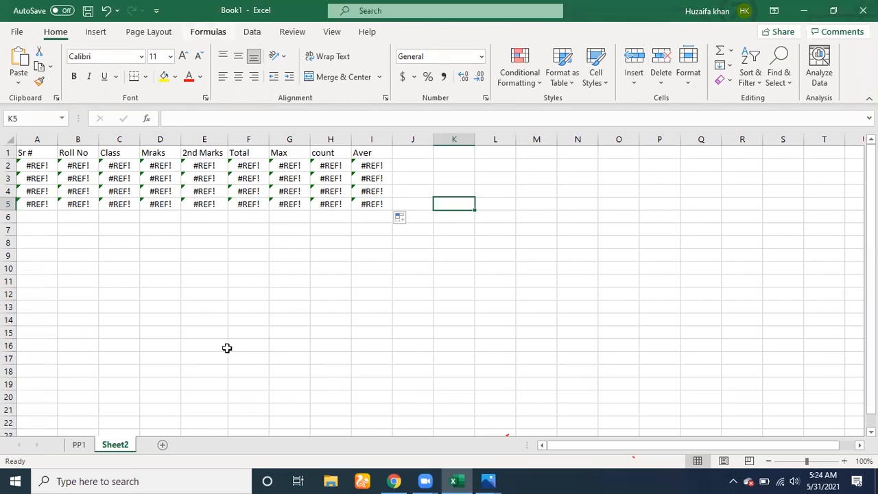
# - Apply All Borders to the range I5:K8 on the PP1 sheet
pyautogui.click(78, 445)
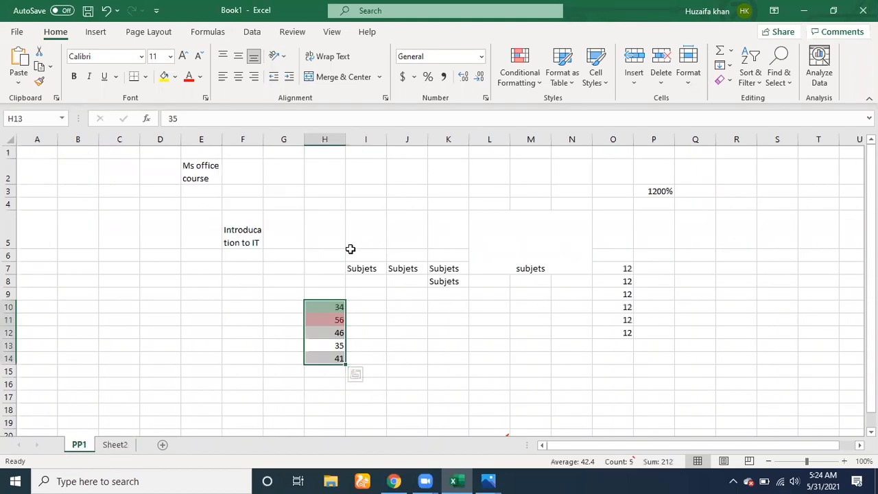
pyautogui.moveTo(366, 248); pyautogui.dragTo(446, 281)
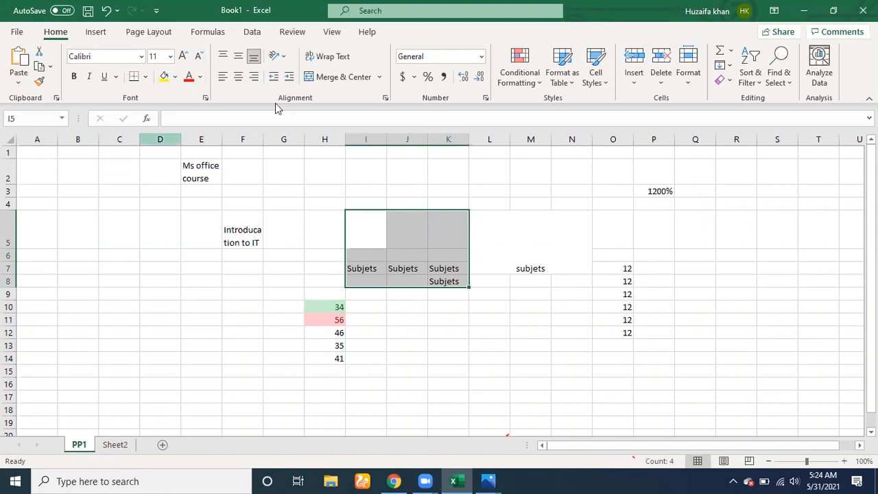
pyautogui.click(145, 76)
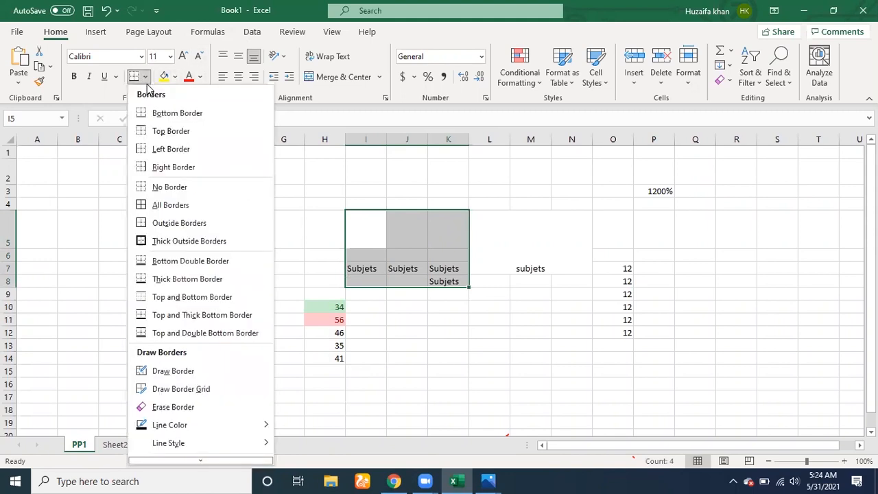
pyautogui.click(177, 205)
pyautogui.click(443, 321)
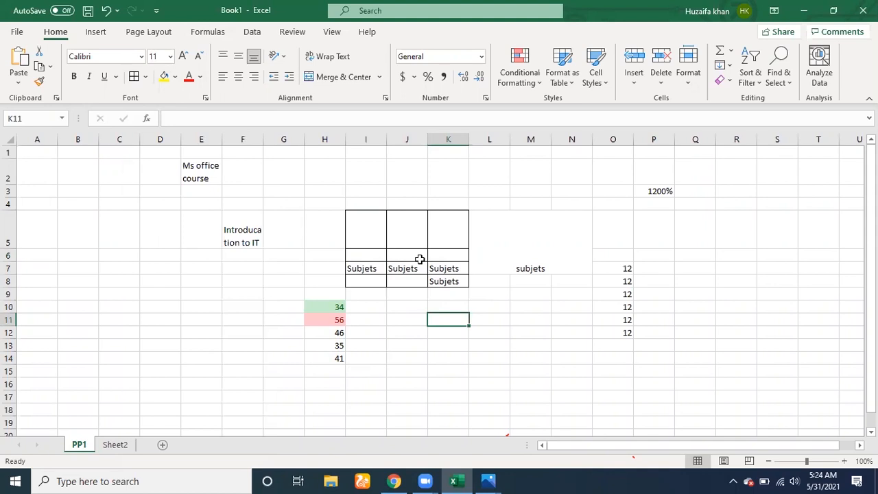
pyautogui.click(445, 280)
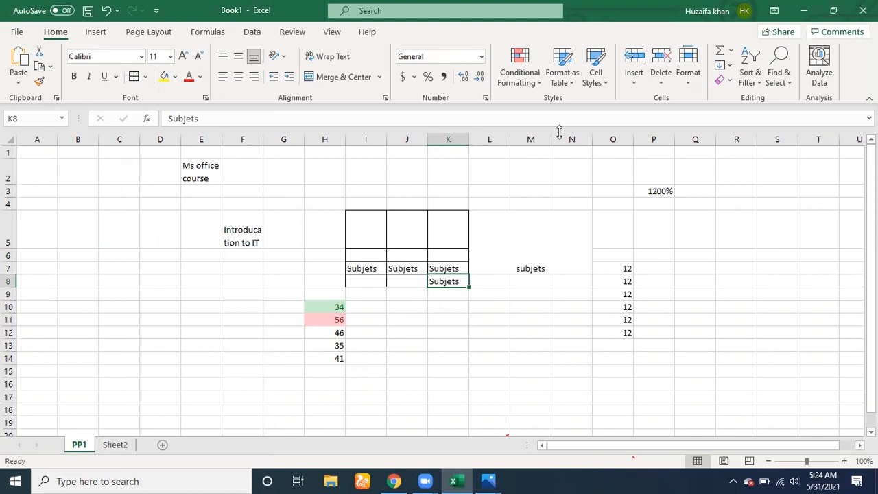
pyautogui.click(567, 78)
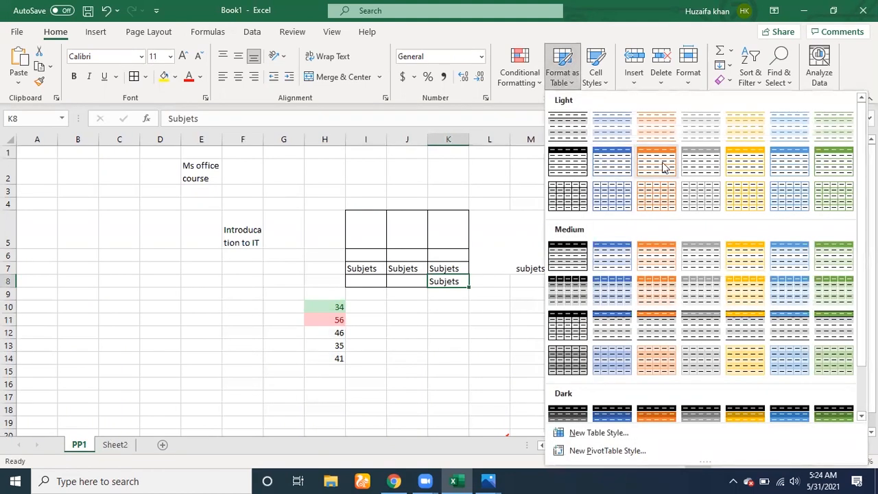
pyautogui.press('Escape')
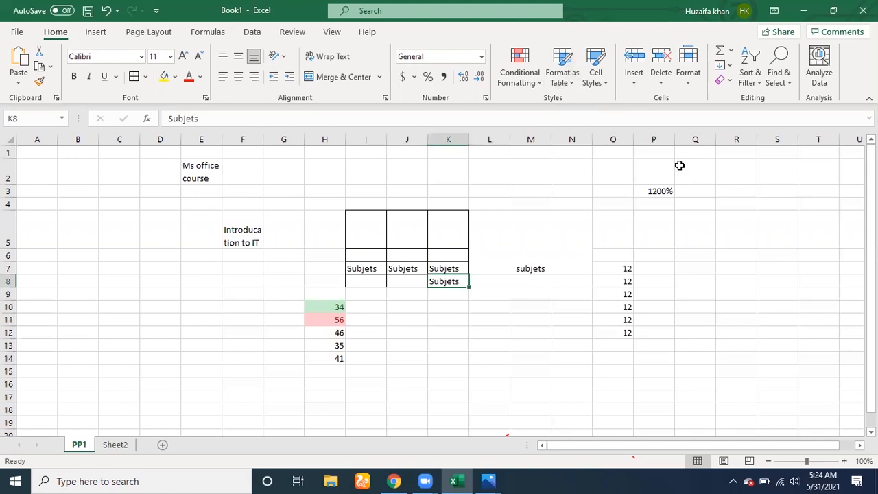
pyautogui.click(465, 260)
pyautogui.click(146, 77)
pyautogui.click(412, 362)
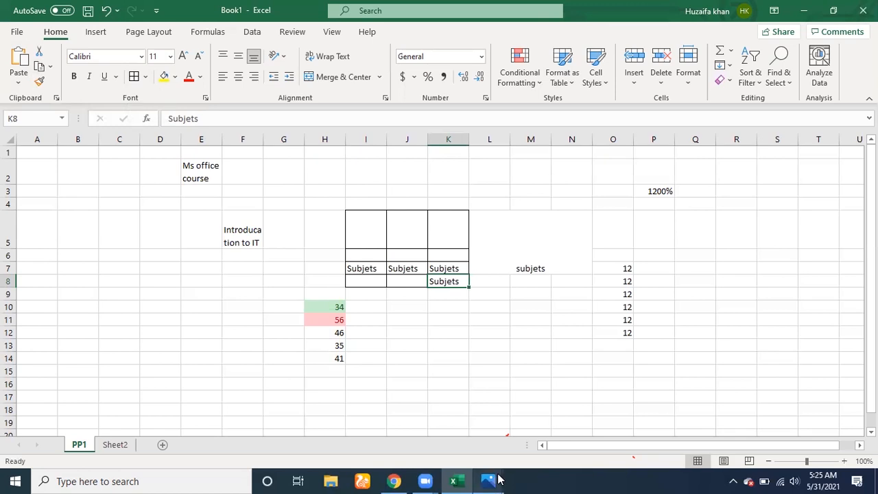
# - Review the annotated images of Excel's File menu, scroll bars, ribbon tabs and worksheet scrolling in Photos, and return to the Excel workbook
pyautogui.moveTo(499, 480)
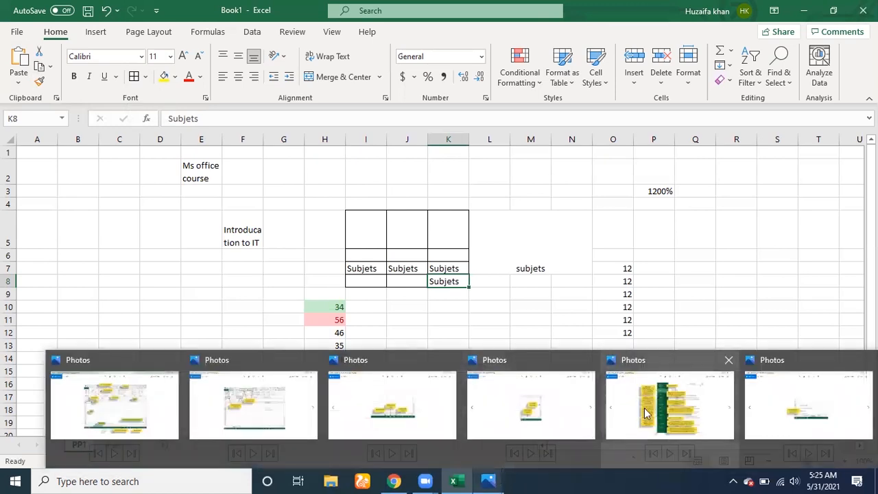
pyautogui.click(646, 413)
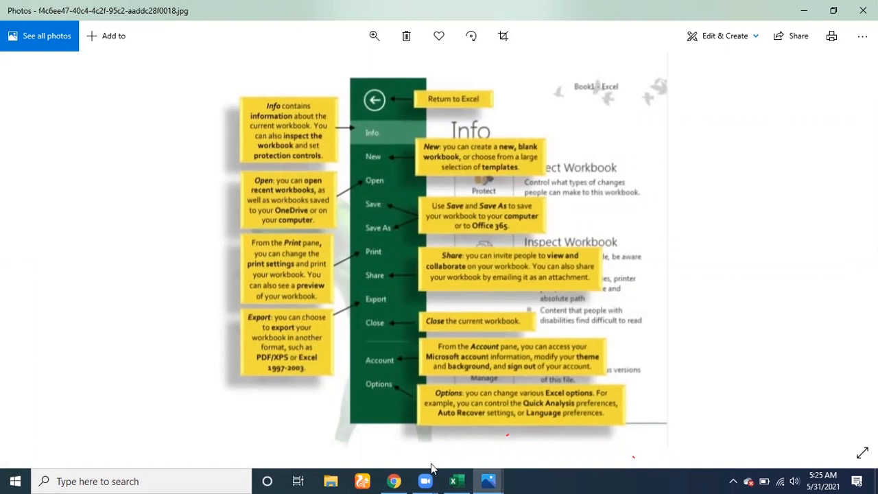
pyautogui.click(478, 478)
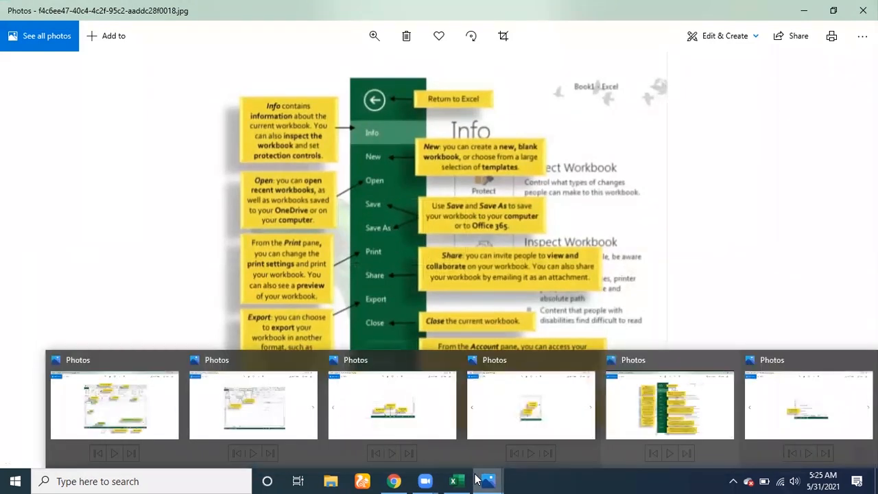
pyautogui.click(518, 402)
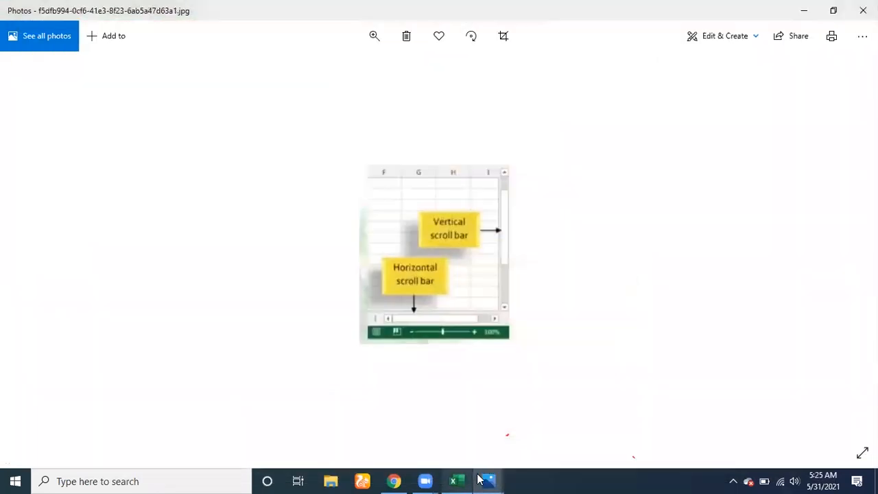
pyautogui.click(485, 477)
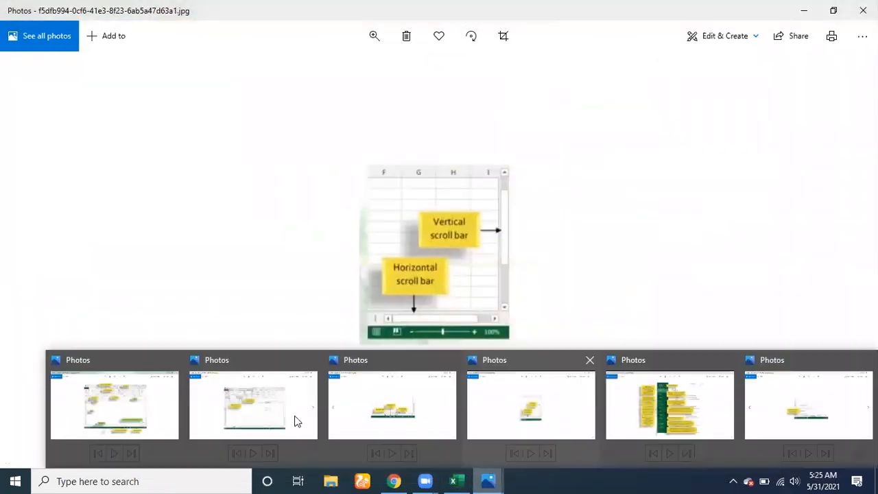
pyautogui.click(269, 421)
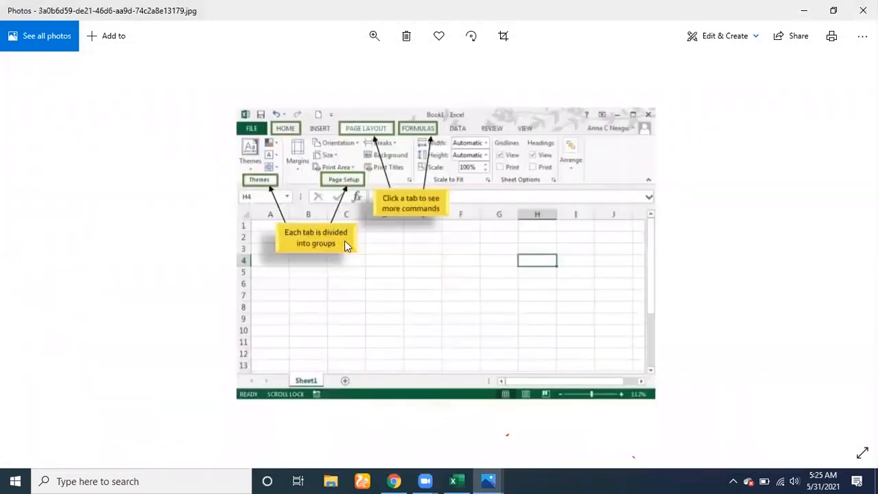
pyautogui.click(494, 480)
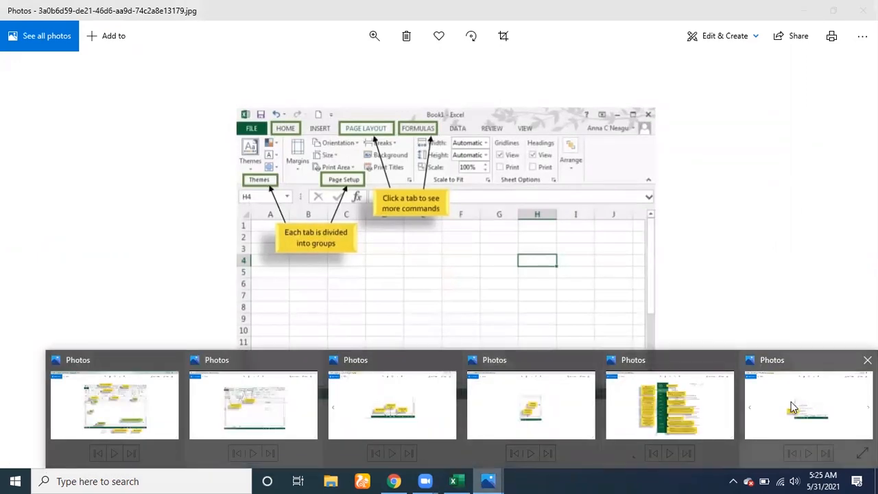
pyautogui.click(792, 407)
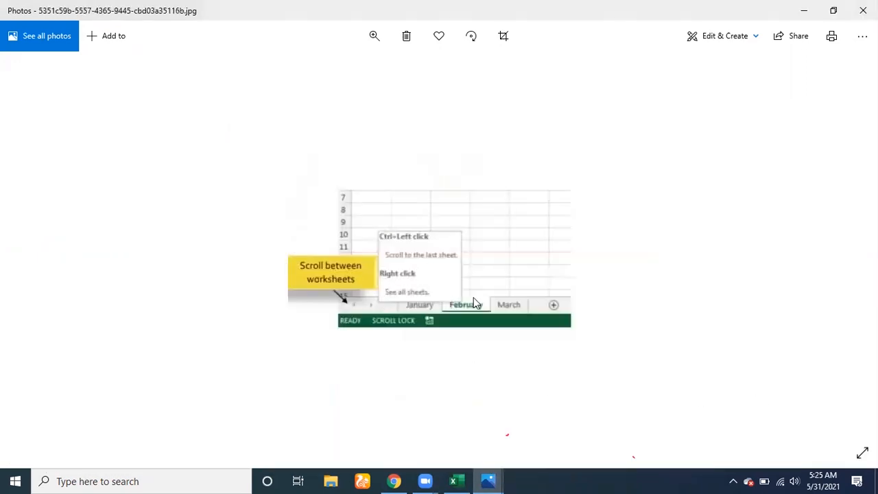
pyautogui.click(800, 8)
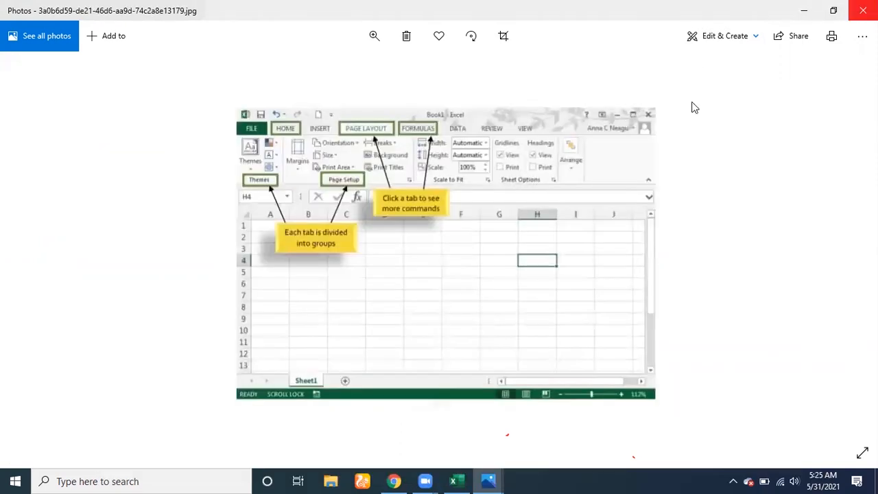
pyautogui.click(461, 480)
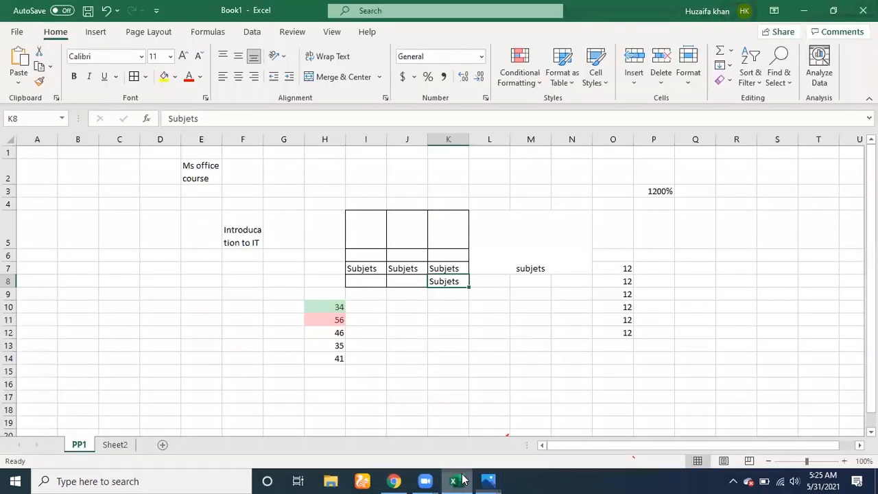